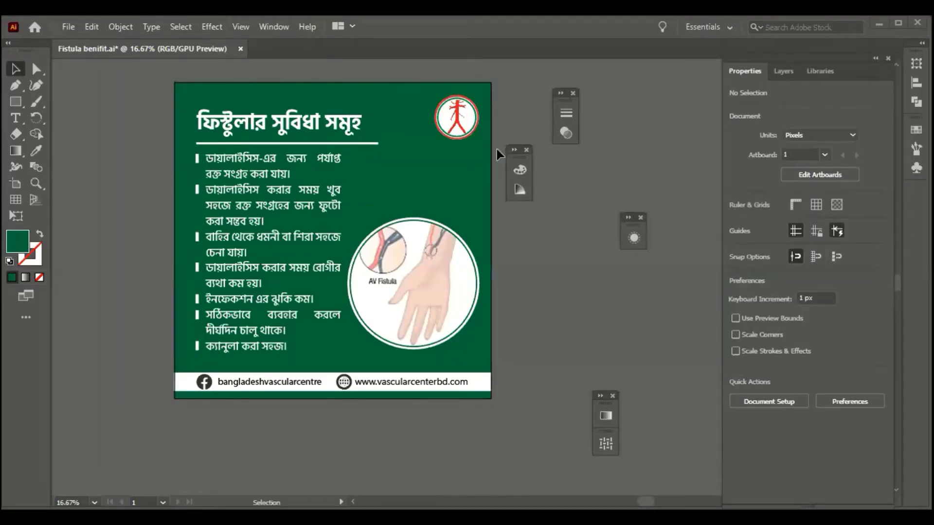
# Create a new blank RGB document from the 2000 × 2000 px custom preset.
pyautogui.scroll(1, 511, 310)
pyautogui.scroll(1, 486, 292)
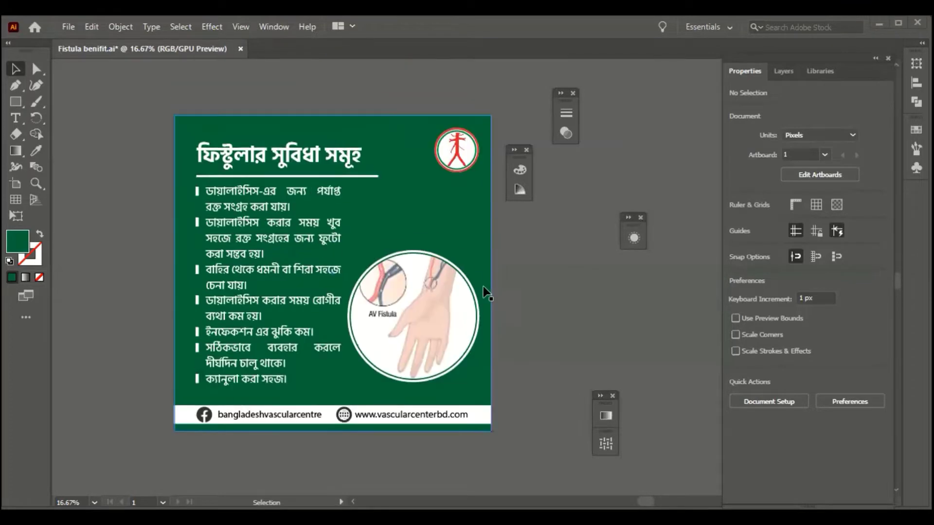
pyautogui.scroll(-2, 486, 291)
pyautogui.scroll(2, 486, 292)
pyautogui.scroll(3, 133, 153)
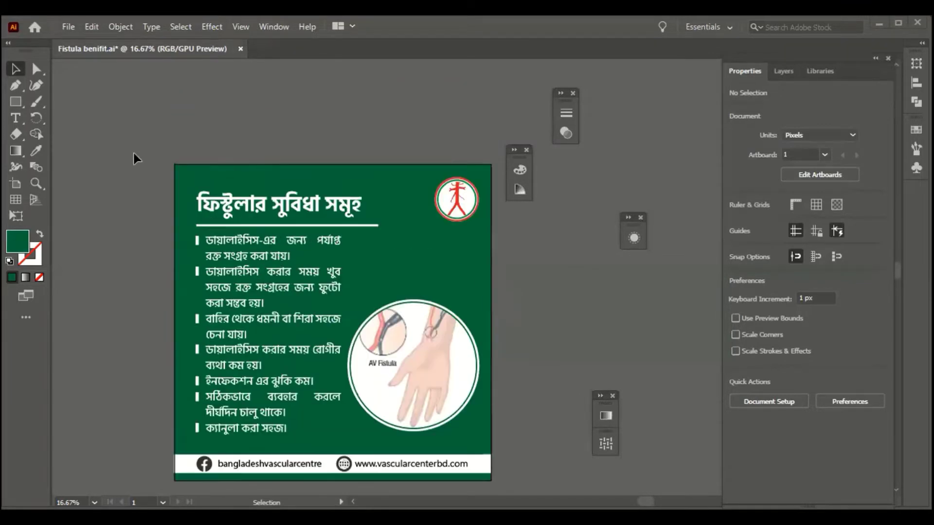
pyautogui.scroll(-3, 134, 153)
pyautogui.scroll(2, 133, 153)
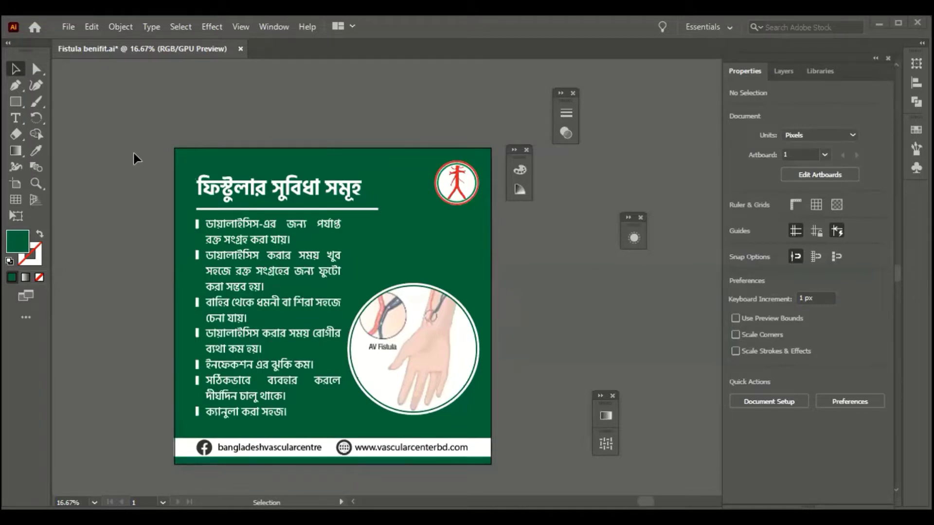
pyautogui.scroll(2, 135, 154)
pyautogui.scroll(-4, 137, 154)
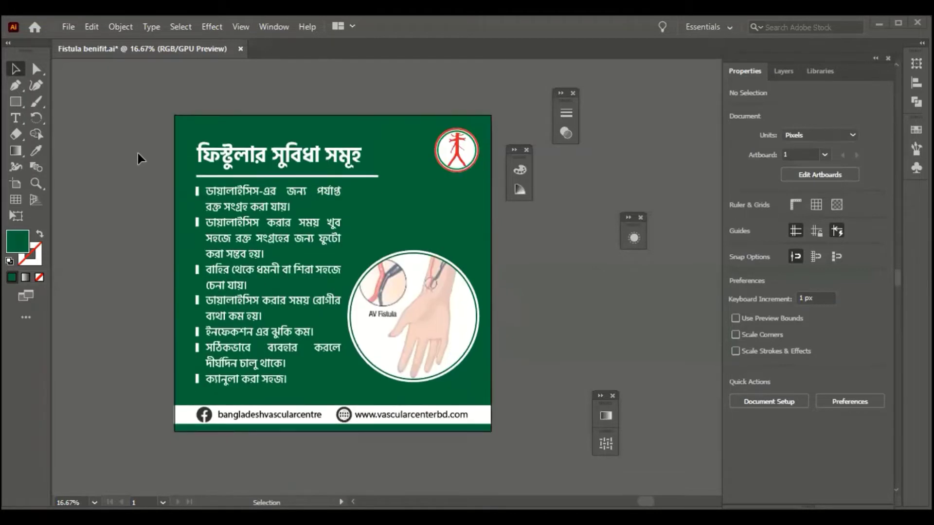
pyautogui.click(68, 30)
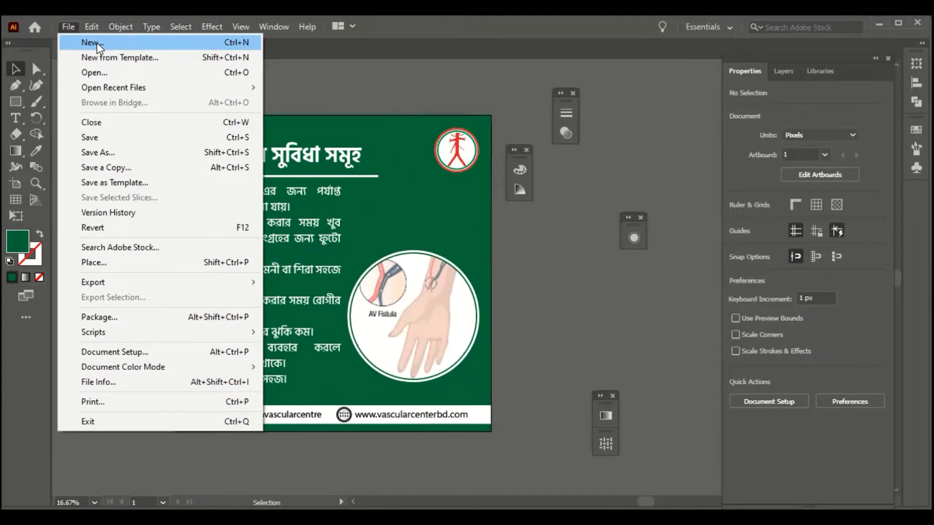
pyautogui.click(97, 42)
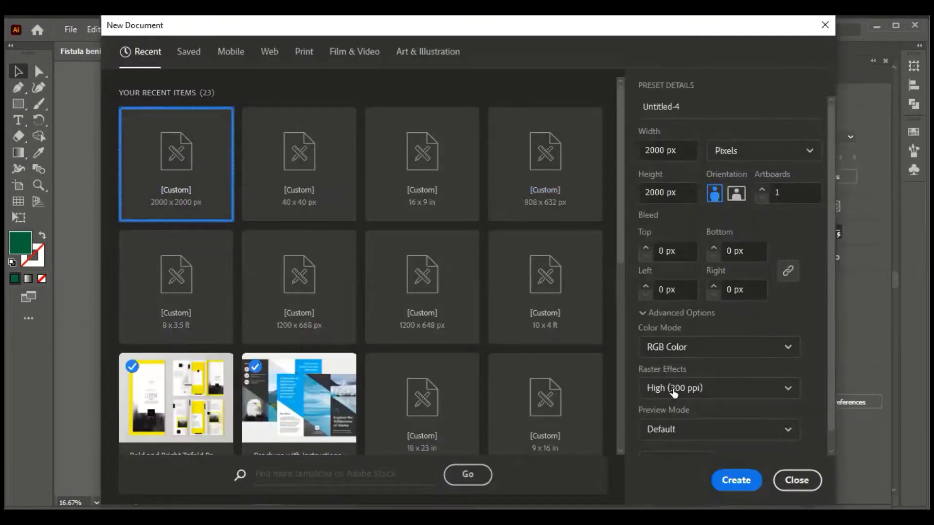
pyautogui.scroll(-1, 803, 318)
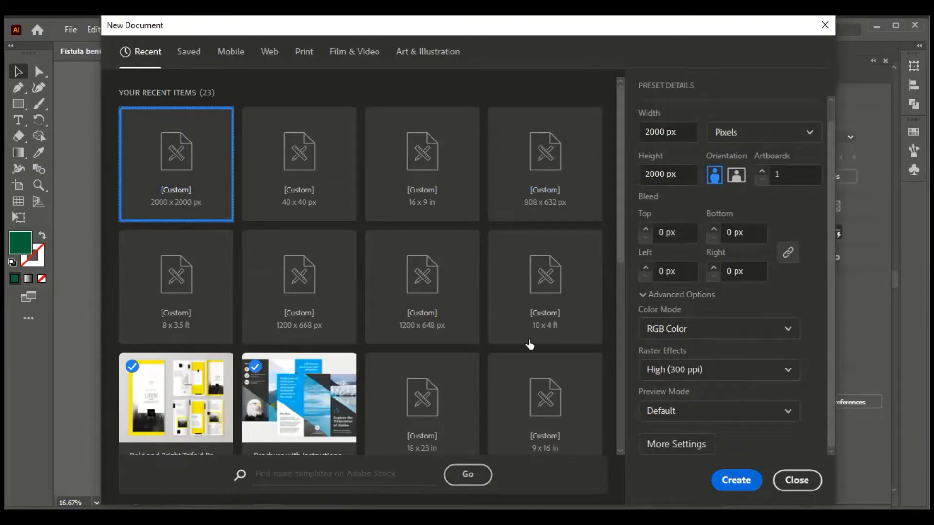
pyautogui.press('Return')
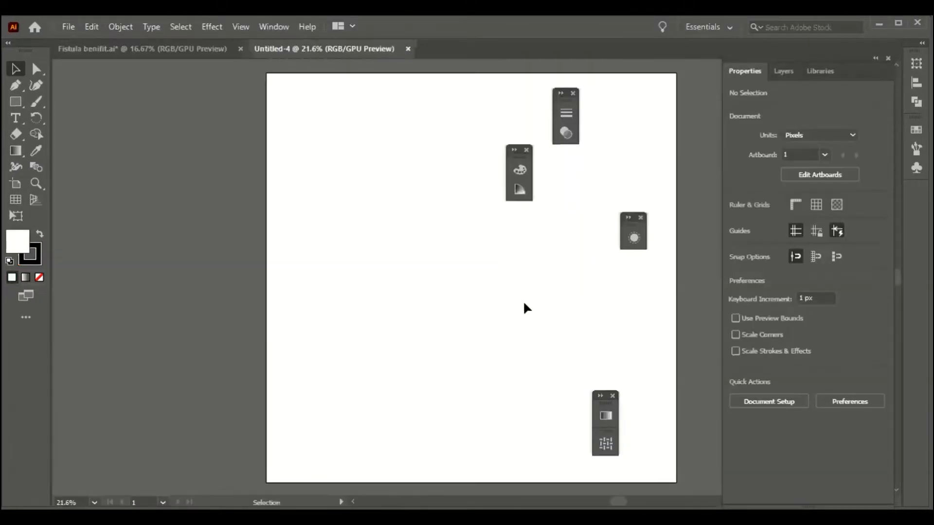
# Place the road-and-sky photo onto the new artboard.
pyautogui.moveTo(479, 288); pyautogui.dragTo(395, 278)
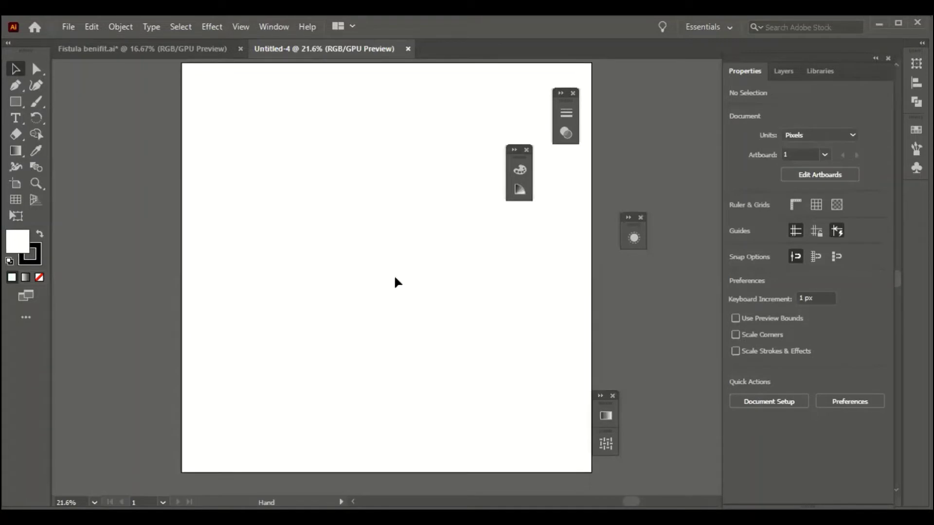
pyautogui.click(68, 26)
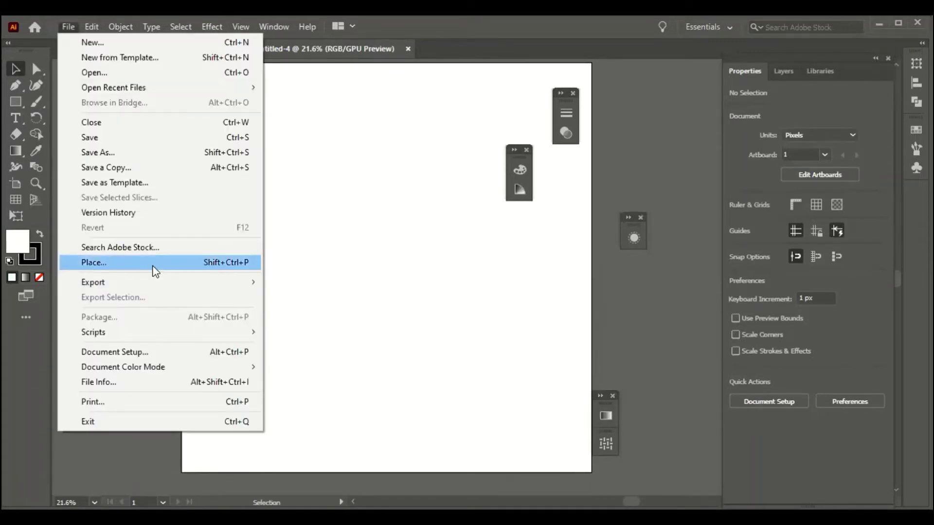
pyautogui.click(152, 263)
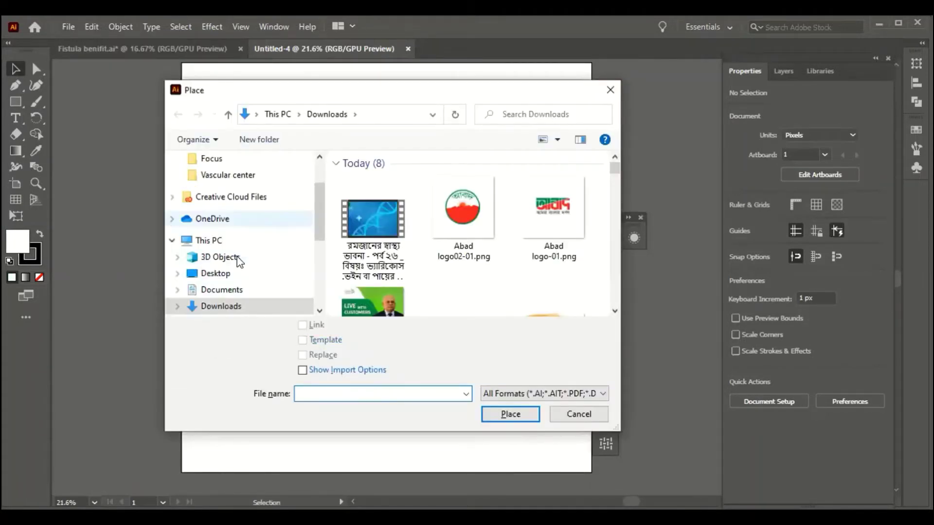
pyautogui.scroll(-1, 236, 265)
pyautogui.scroll(-2, 539, 235)
pyautogui.scroll(2, 538, 236)
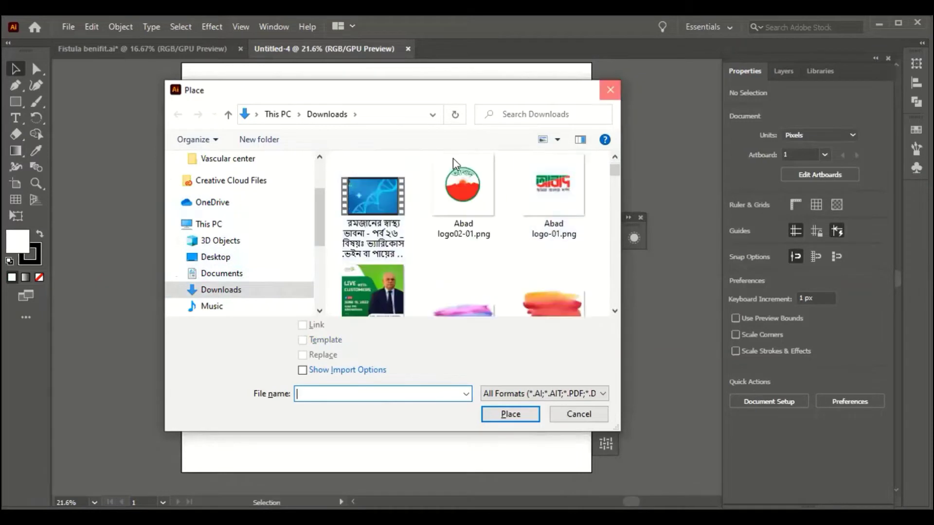
pyautogui.click(610, 90)
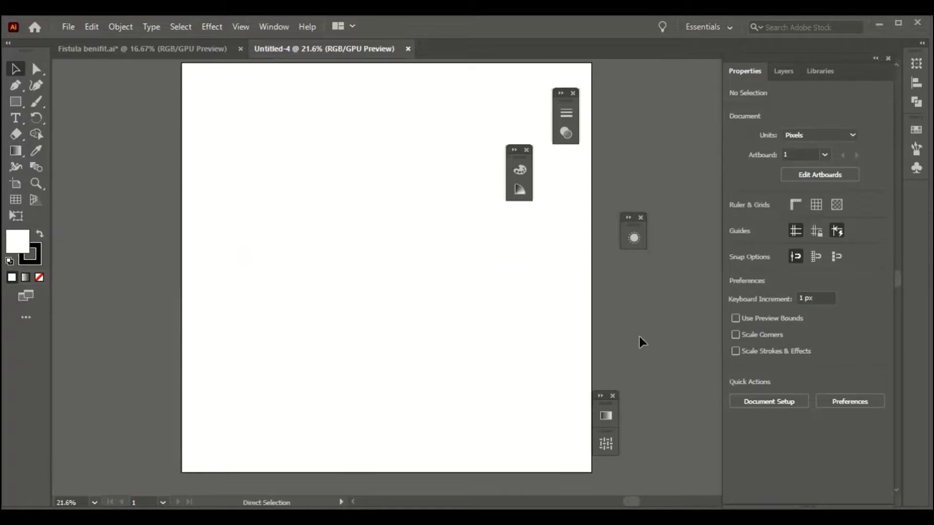
pyautogui.moveTo(418, 243)
pyautogui.mouseDown()
pyautogui.moveTo(524, 312)
pyautogui.moveTo(671, 313)
pyautogui.mouseUp()
# Scale and move the road photo to span the artboard's full 2000 px width.
pyautogui.moveTo(464, 338)
pyautogui.mouseDown()
pyautogui.moveTo(423, 370)
pyautogui.moveTo(344, 478)
pyautogui.mouseUp()
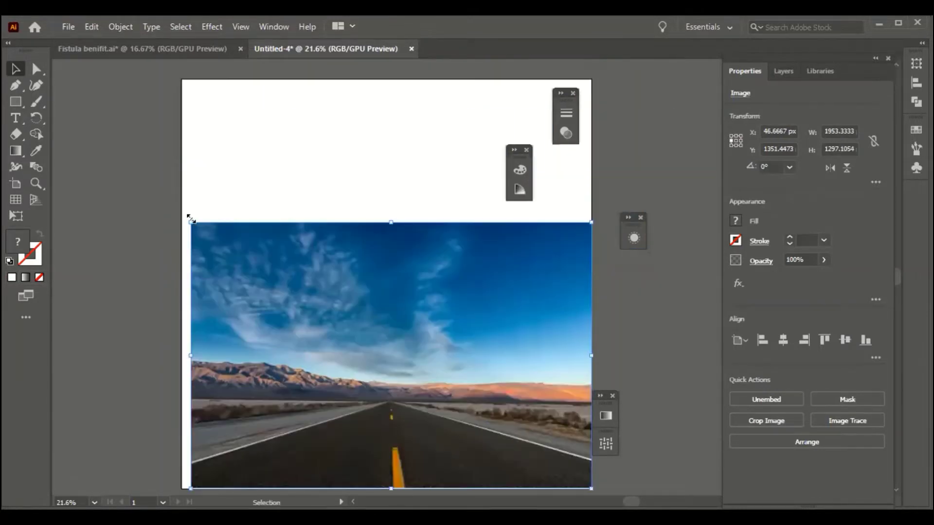
pyautogui.moveTo(192, 220); pyautogui.dragTo(133, 135)
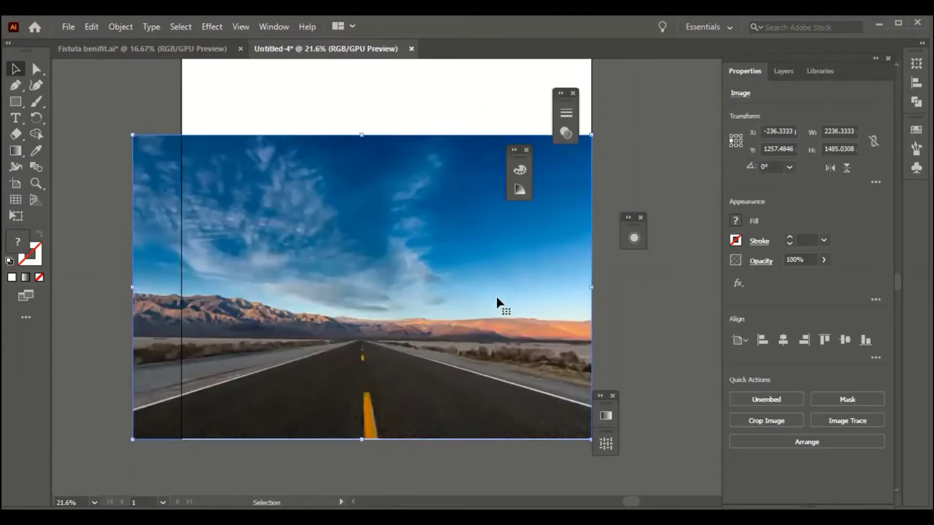
pyautogui.moveTo(495, 295); pyautogui.dragTo(495, 311)
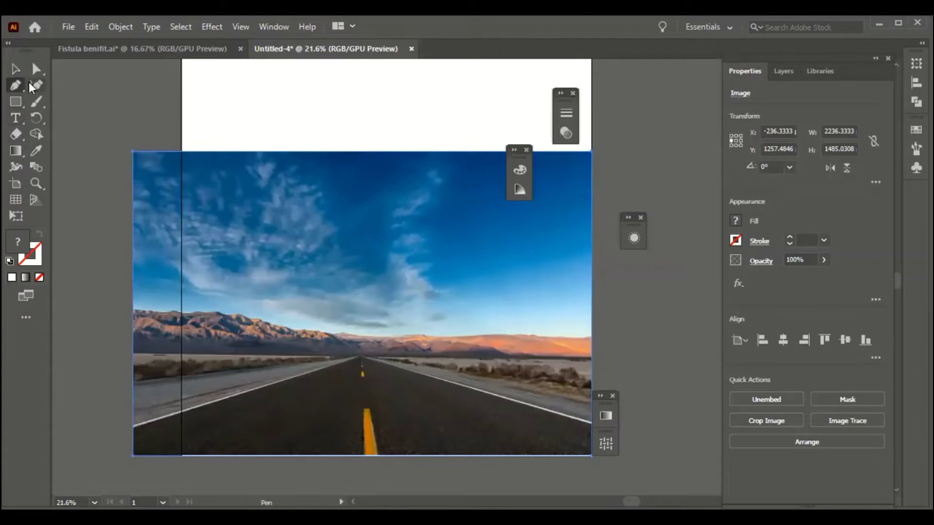
pyautogui.moveTo(133, 156); pyautogui.dragTo(157, 183)
# Trace a closed Pen shape over the photo's sky, down to the horizon.
pyautogui.click(115, 180)
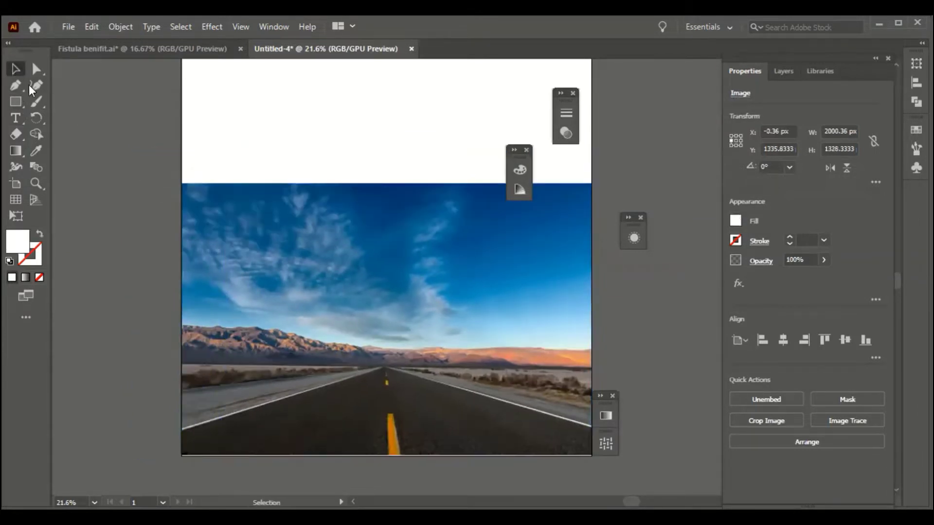
pyautogui.click(16, 85)
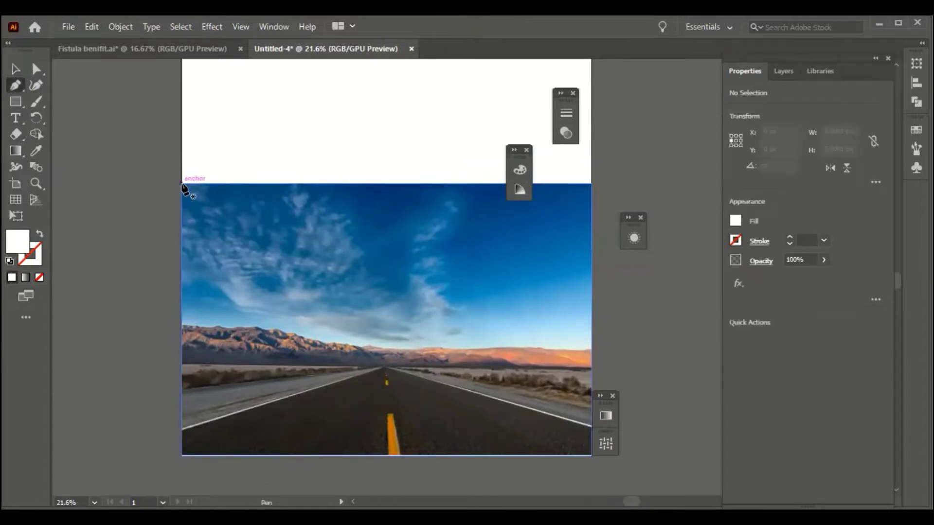
pyautogui.click(182, 184)
pyautogui.click(591, 183)
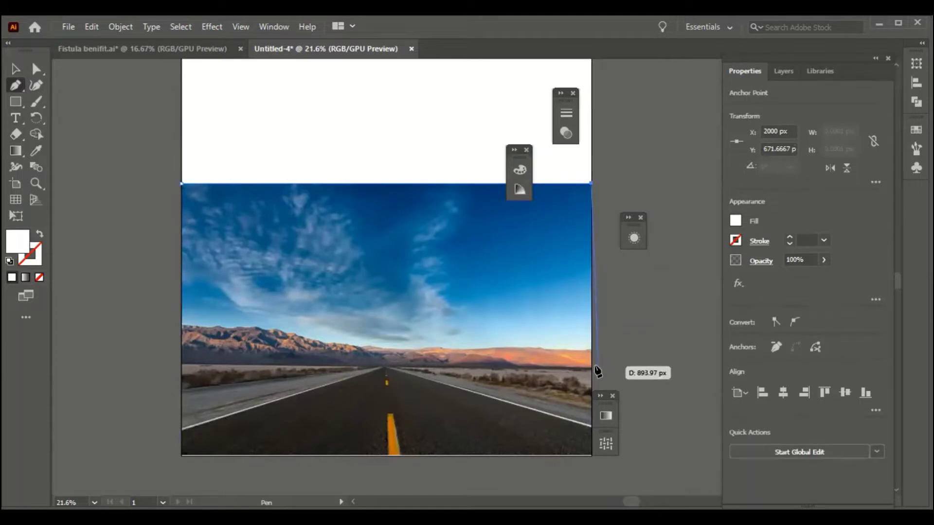
pyautogui.click(591, 369)
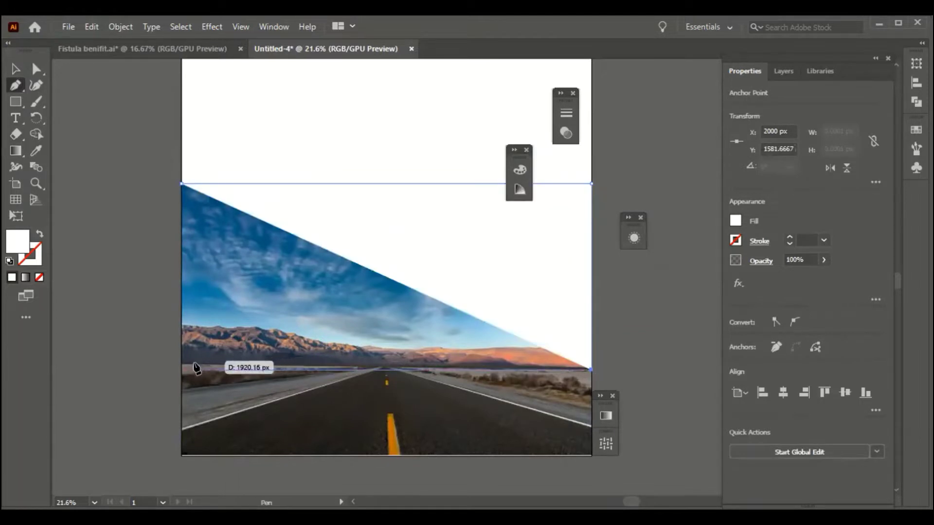
pyautogui.click(362, 371)
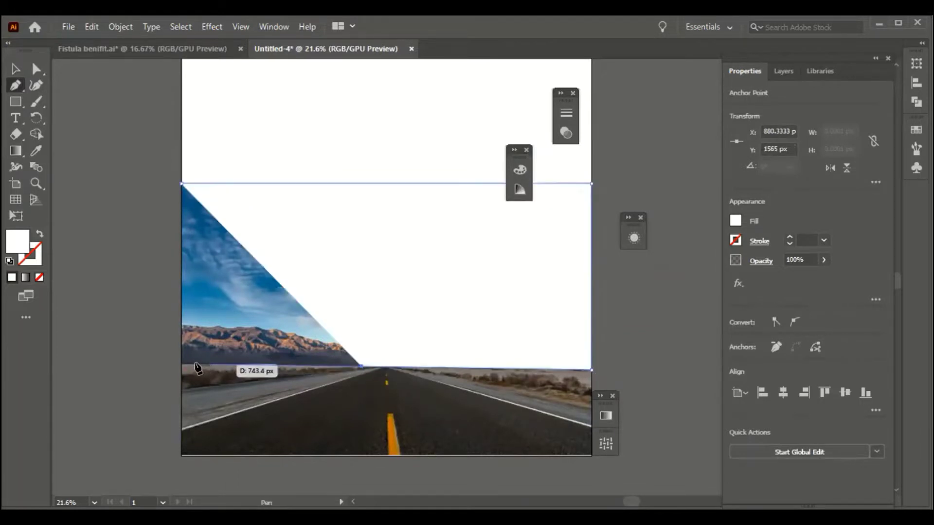
pyautogui.click(181, 364)
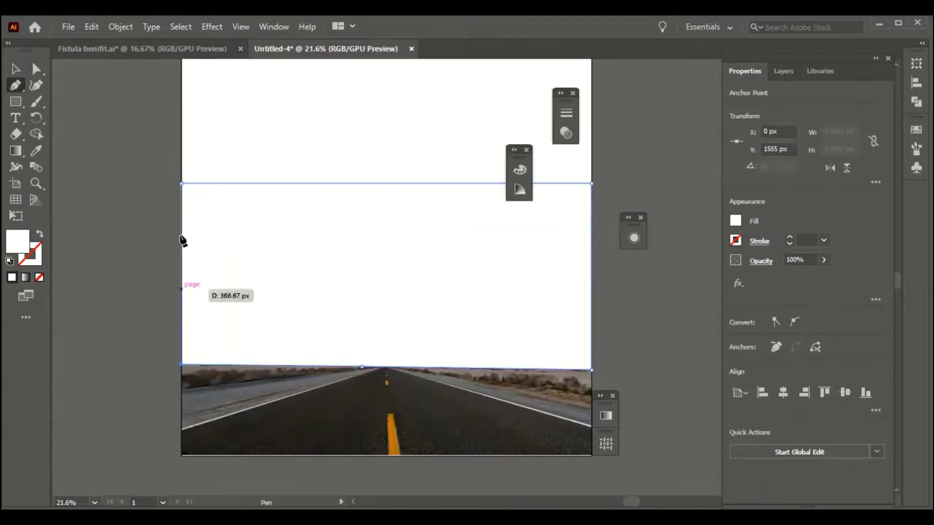
pyautogui.click(181, 184)
# Clip the photo to the sky shape and move the strip to the artboard's top.
pyautogui.press('v')
pyautogui.keyDown('shift'); pyautogui.click(321, 402); pyautogui.keyUp('shift')
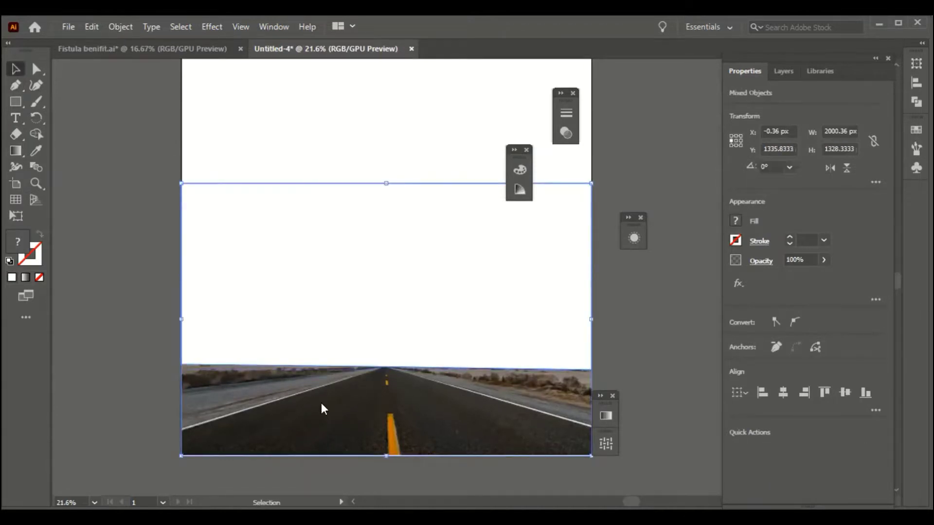
pyautogui.rightClick(321, 403)
pyautogui.click(413, 293)
pyautogui.moveTo(497, 386); pyautogui.dragTo(465, 292)
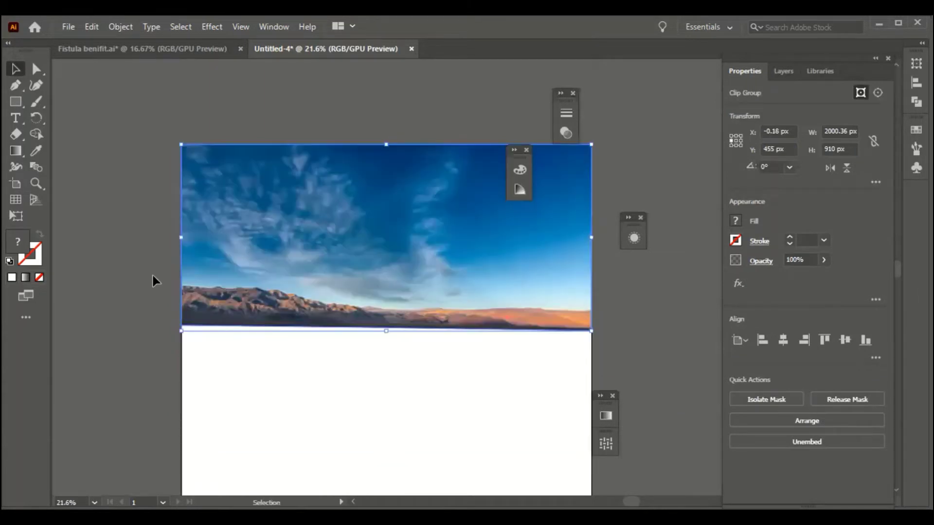
pyautogui.click(152, 276)
pyautogui.scroll(-5, 153, 275)
pyautogui.scroll(3, 153, 275)
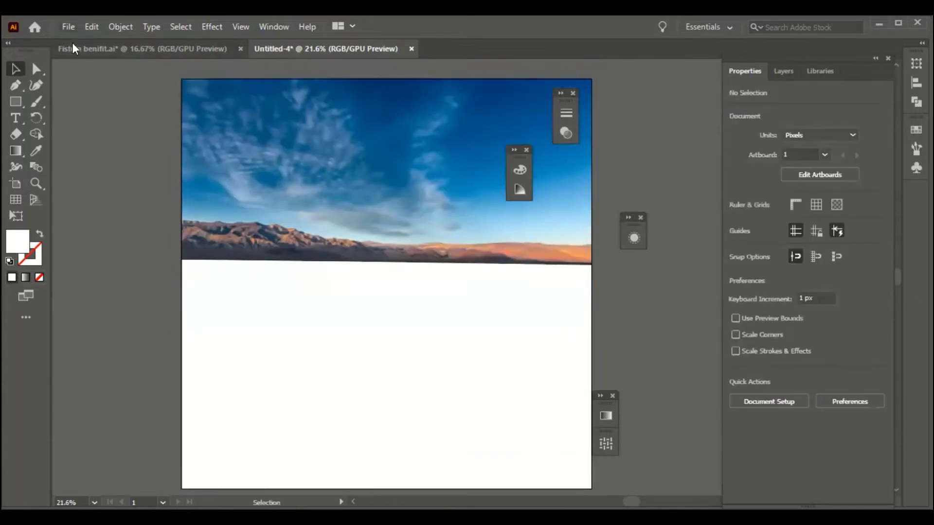
# Paste a second road photo and enlarge it along the artboard's bottom.
pyautogui.click(68, 26)
pyautogui.moveTo(94, 282)
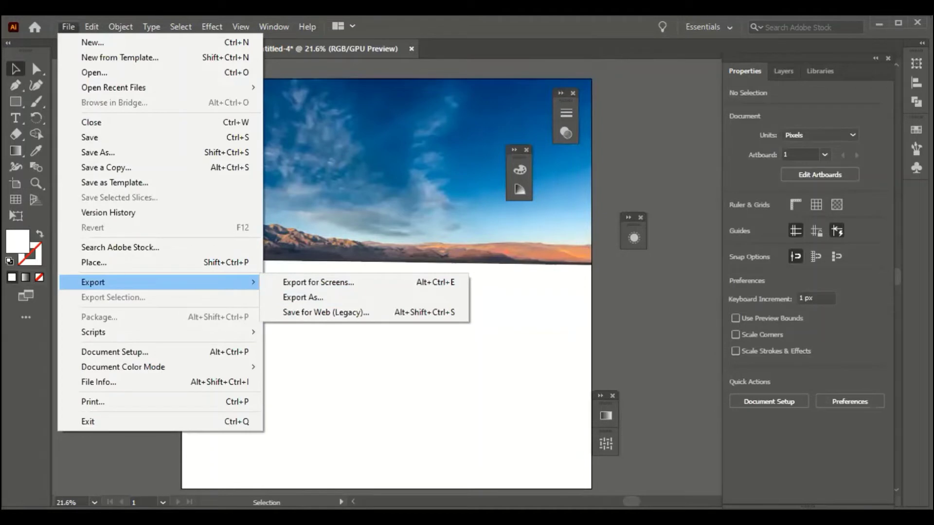
pyautogui.press('Escape')
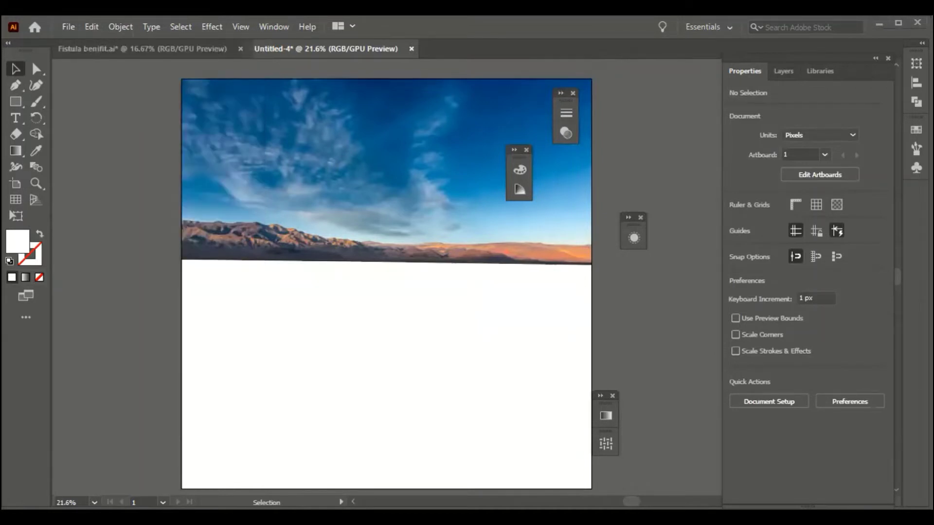
pyautogui.scroll(-1, 221, 359)
pyautogui.hotkey('ctrl', 'v')
pyautogui.moveTo(490, 297); pyautogui.dragTo(302, 422)
pyautogui.click(864, 340)
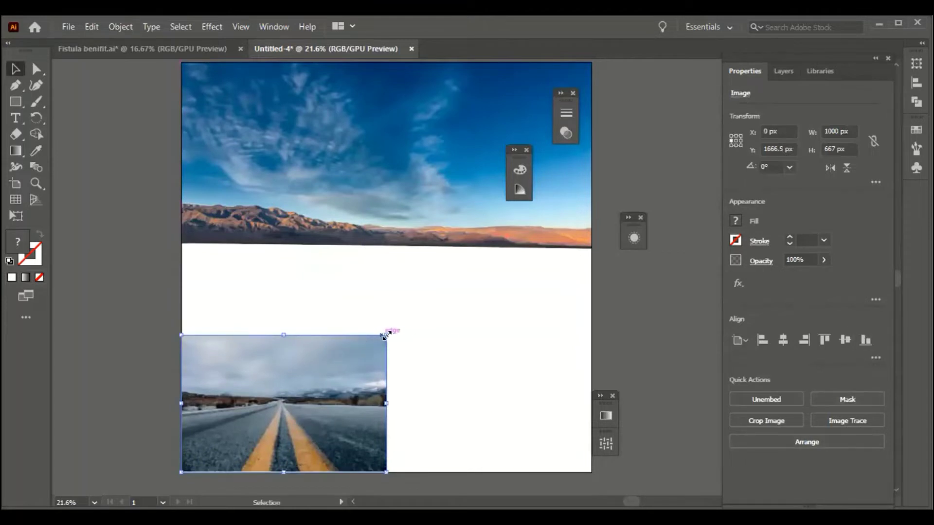
pyautogui.moveTo(386, 337); pyautogui.dragTo(630, 200)
pyautogui.scroll(-1, 529, 276)
# Trace a closed Pen shape along the horizon and the photo's lower corners.
pyautogui.click(16, 86)
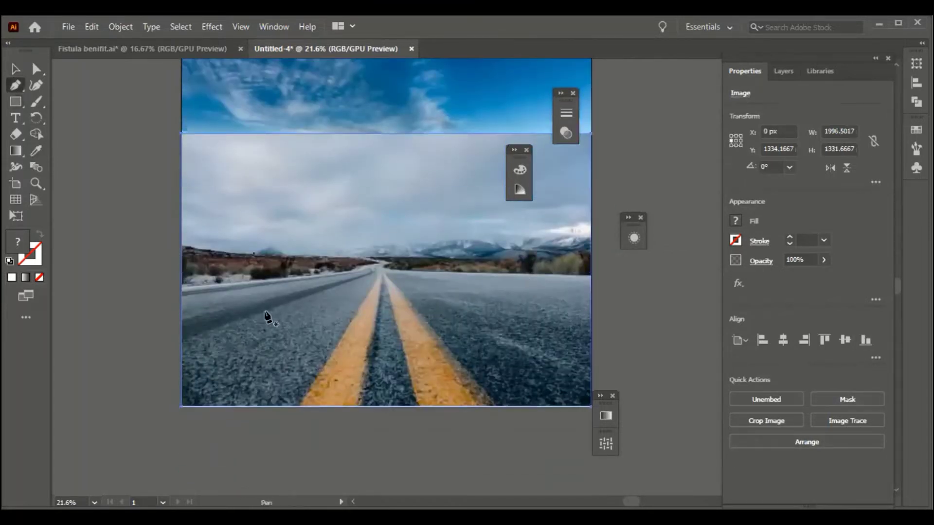
pyautogui.click(181, 288)
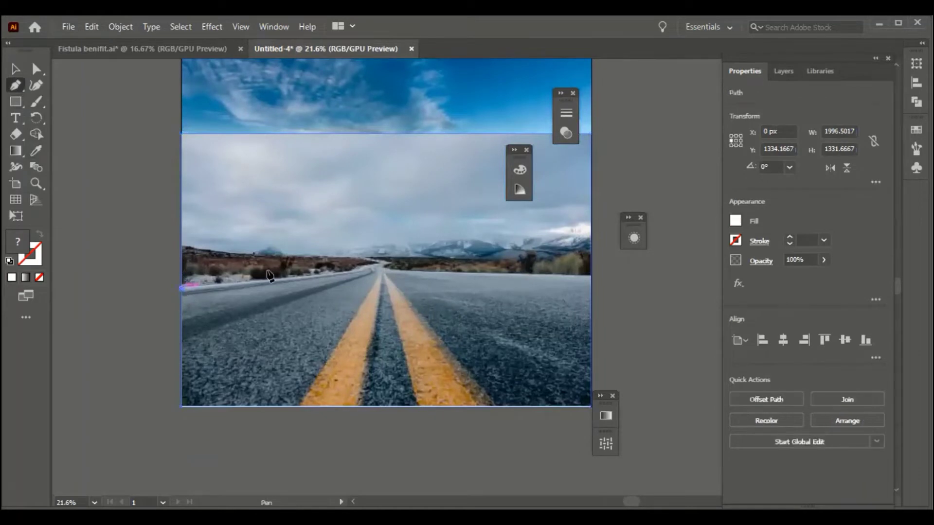
pyautogui.click(365, 271)
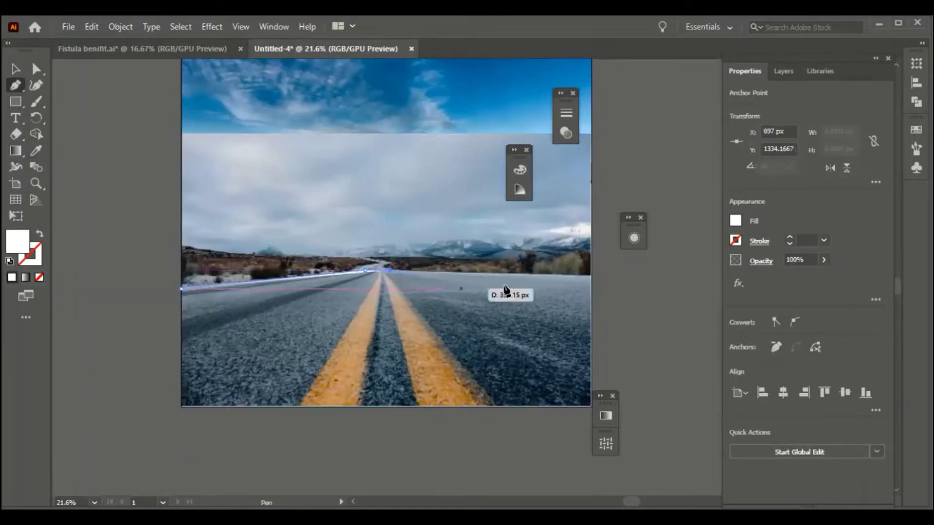
pyautogui.click(589, 277)
pyautogui.scroll(-1, 574, 377)
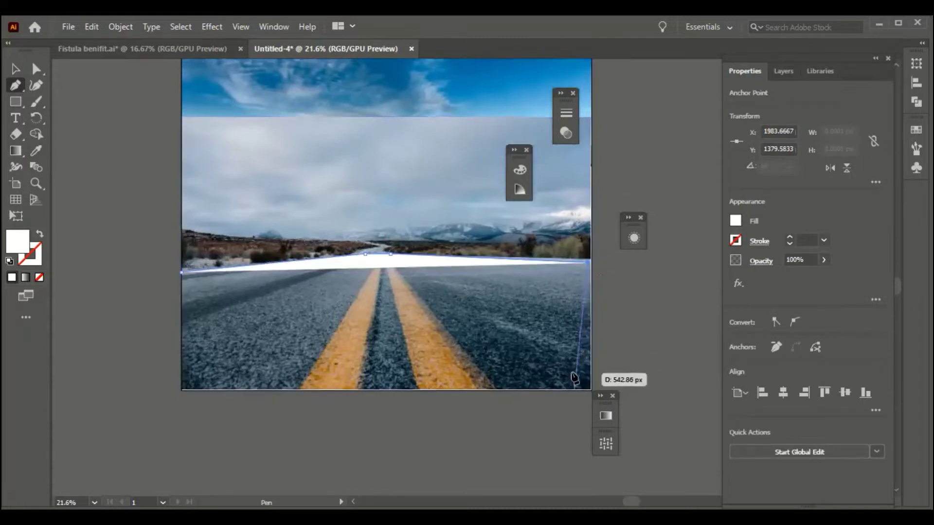
pyautogui.scroll(-3, 574, 377)
pyautogui.click(589, 340)
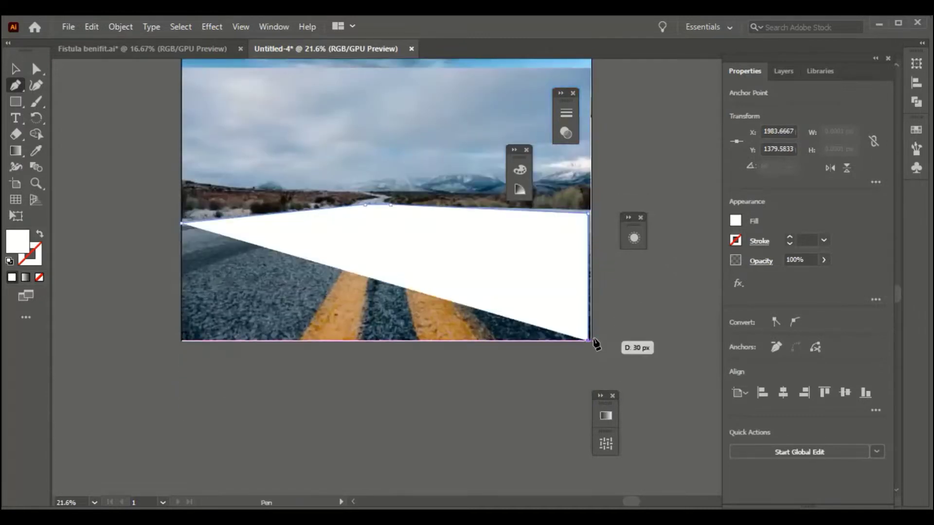
pyautogui.click(181, 340)
pyautogui.click(182, 223)
# Clip the road photo to the shape so only the asphalt remains.
pyautogui.press('v')
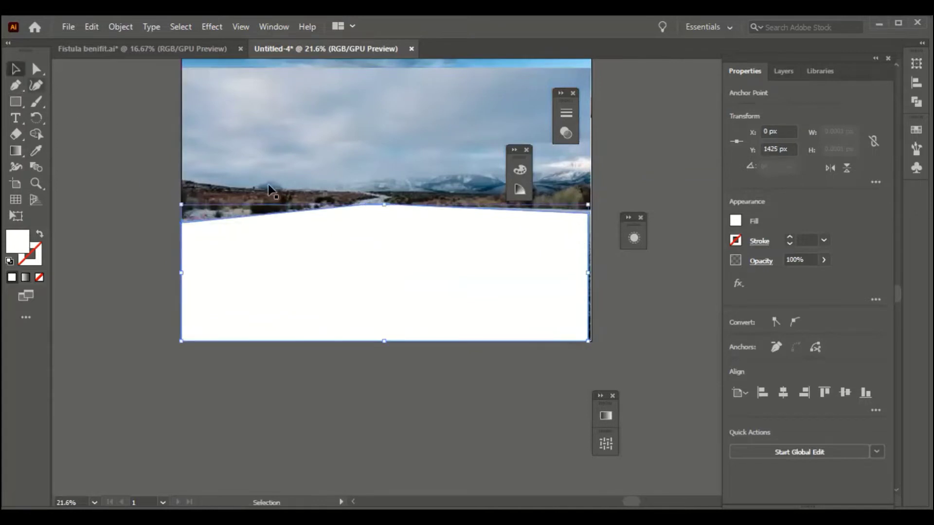
pyautogui.keyDown('shift'); pyautogui.click(276, 153); pyautogui.keyUp('shift')
pyautogui.rightClick(276, 153)
pyautogui.click(340, 271)
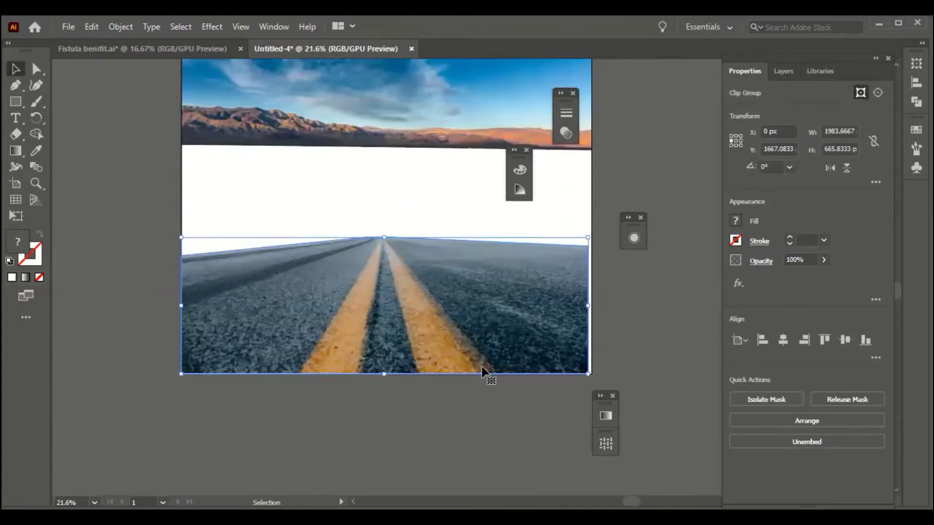
# Enlarge the sky-and-mountains strip leftward, rightward and downward above the road.
pyautogui.scroll(-1, 482, 372)
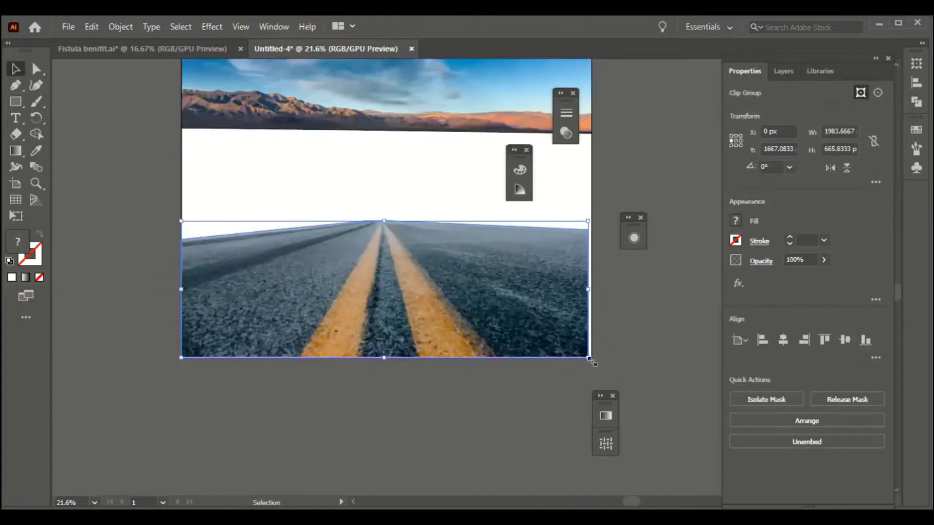
pyautogui.moveTo(590, 359); pyautogui.dragTo(591, 361)
pyautogui.click(509, 388)
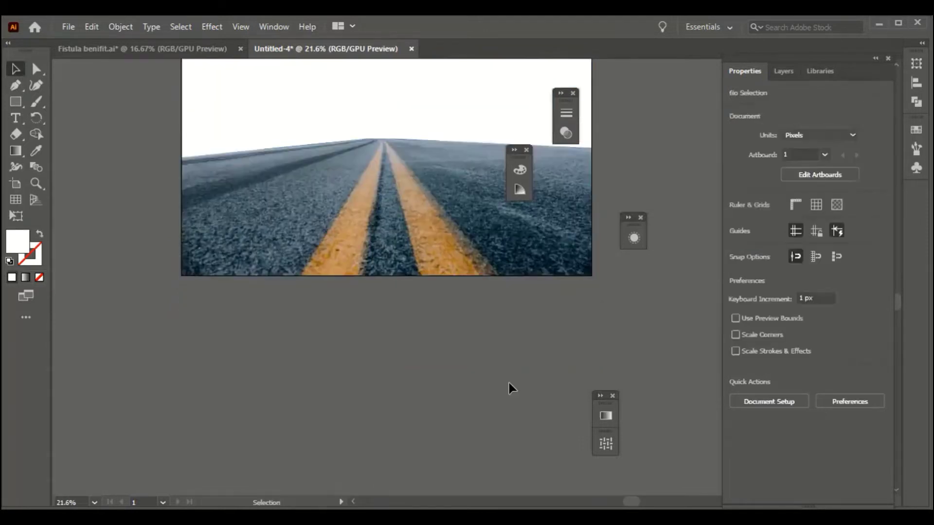
pyautogui.scroll(4, 509, 383)
pyautogui.scroll(2, 509, 384)
pyautogui.scroll(4, 509, 384)
pyautogui.click(389, 162)
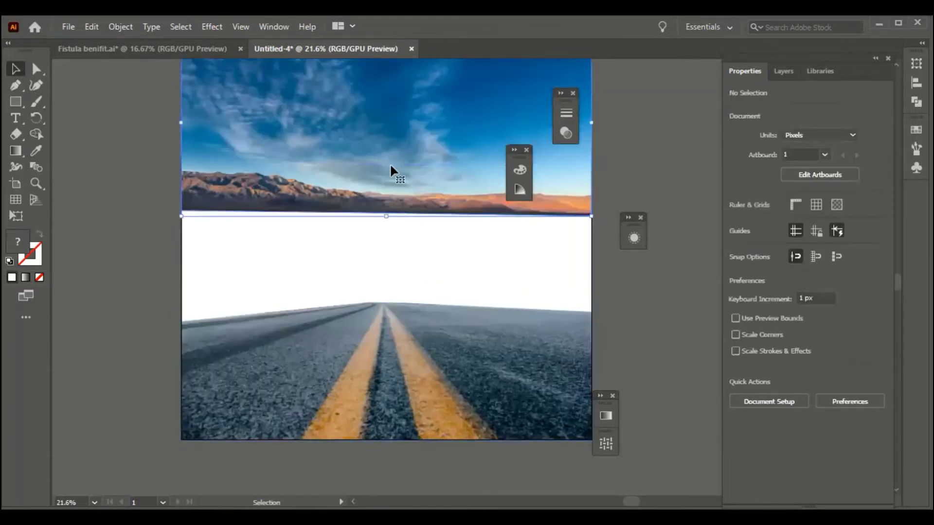
pyautogui.scroll(3, 390, 171)
pyautogui.scroll(-2, 239, 279)
pyautogui.moveTo(179, 236); pyautogui.dragTo(67, 283)
pyautogui.scroll(-3, 350, 199)
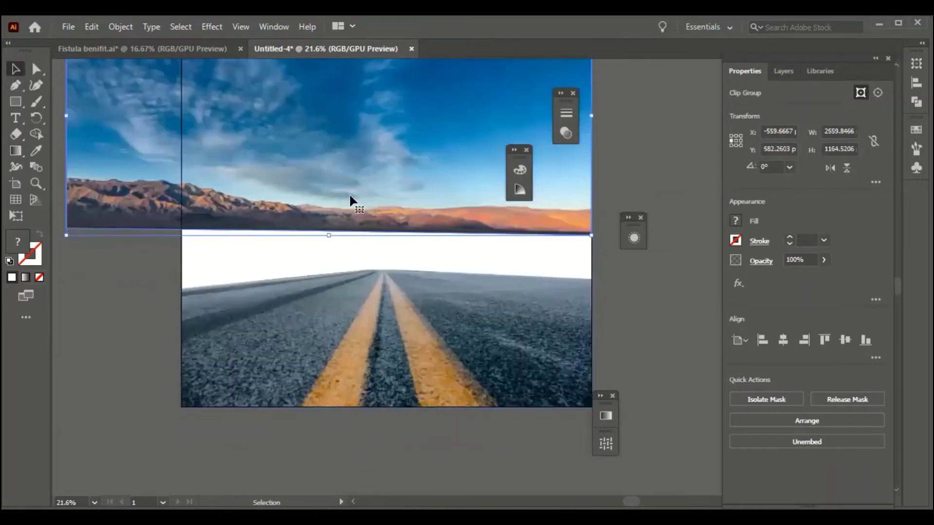
pyautogui.moveTo(350, 194); pyautogui.dragTo(349, 238)
pyautogui.scroll(4, 351, 243)
pyautogui.scroll(4, 389, 243)
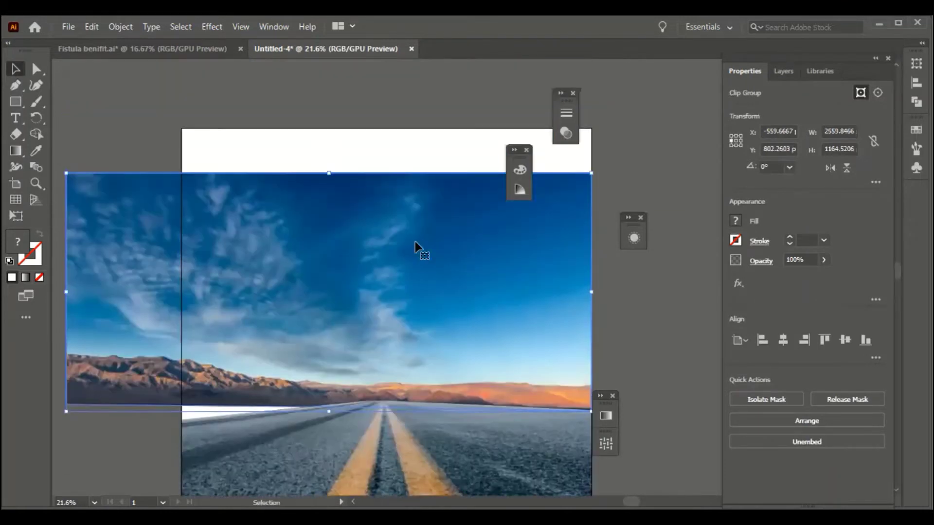
pyautogui.scroll(4, 415, 242)
pyautogui.moveTo(592, 239)
pyautogui.mouseDown()
pyautogui.moveTo(689, 149)
pyautogui.moveTo(688, 110)
pyautogui.mouseUp()
pyautogui.scroll(-5, 340, 327)
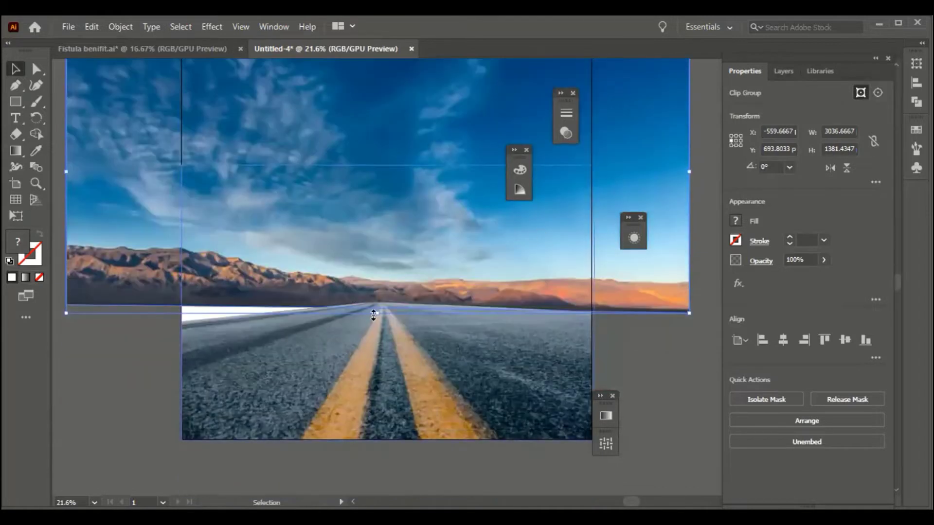
pyautogui.moveTo(374, 313)
pyautogui.mouseDown()
pyautogui.moveTo(382, 339)
pyautogui.moveTo(378, 325)
pyautogui.mouseUp()
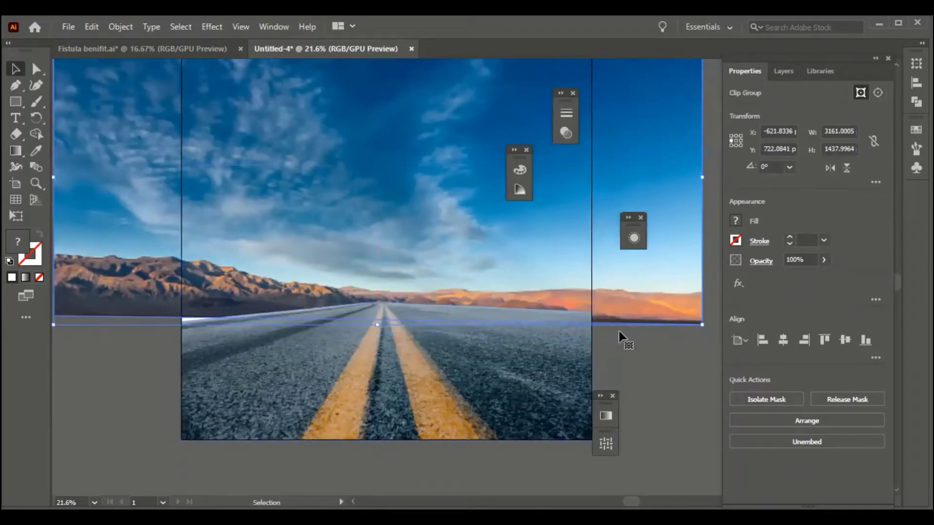
# Tilt the sky strip slightly, stretch its top, and nudge the mountains onto the road.
pyautogui.scroll(5, 705, 70)
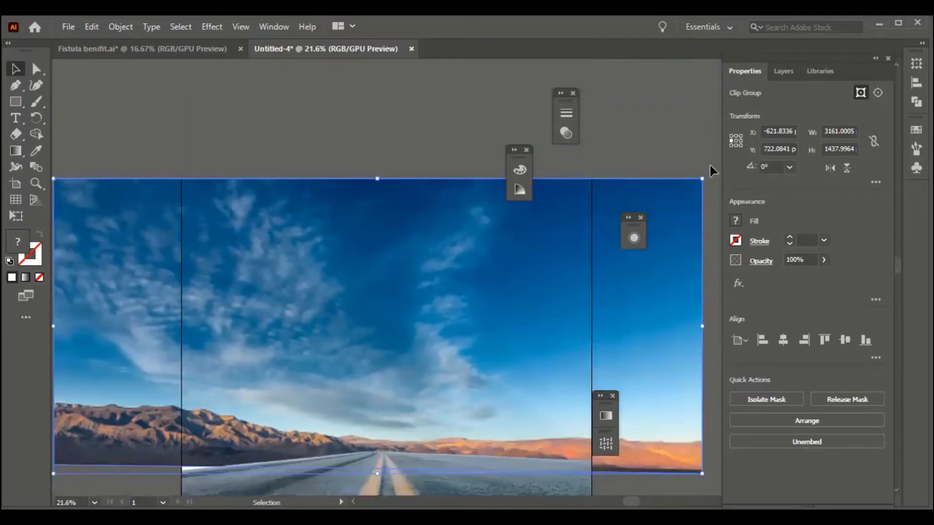
pyautogui.scroll(-2, 710, 165)
pyautogui.moveTo(709, 160); pyautogui.dragTo(706, 135)
pyautogui.scroll(1, 528, 221)
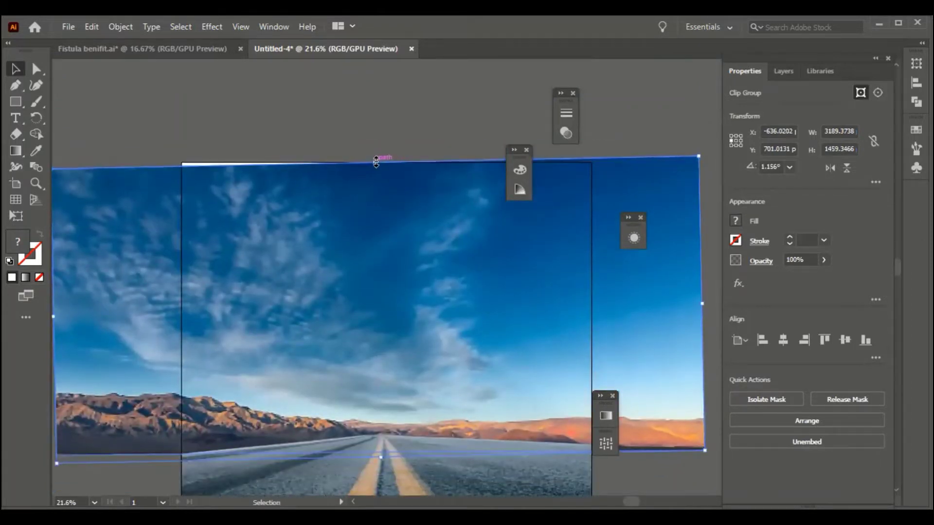
pyautogui.moveTo(376, 162); pyautogui.dragTo(376, 119)
pyautogui.click(655, 465)
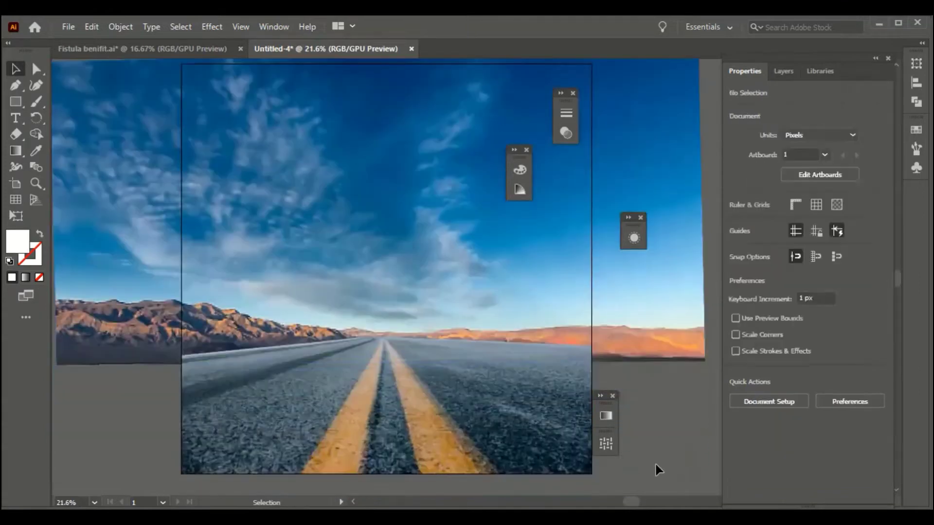
pyautogui.click(658, 340)
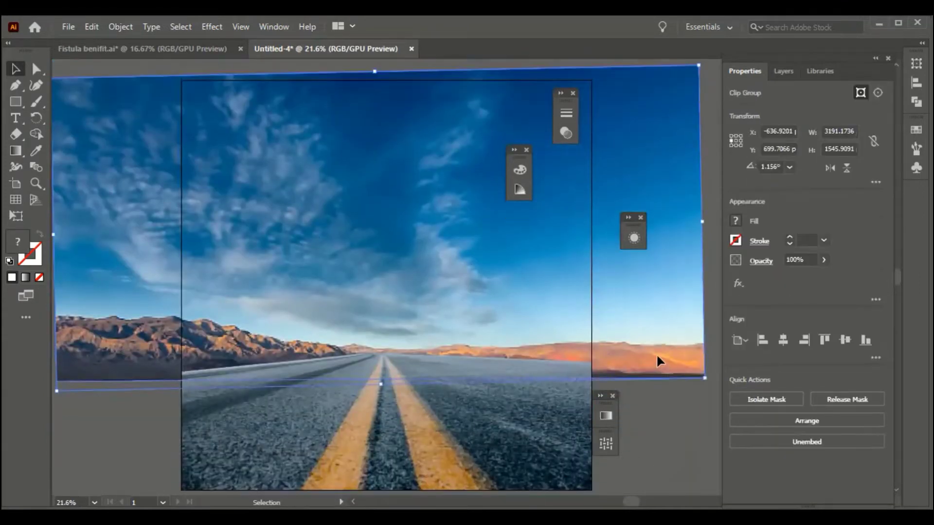
pyautogui.moveTo(657, 344); pyautogui.dragTo(655, 349)
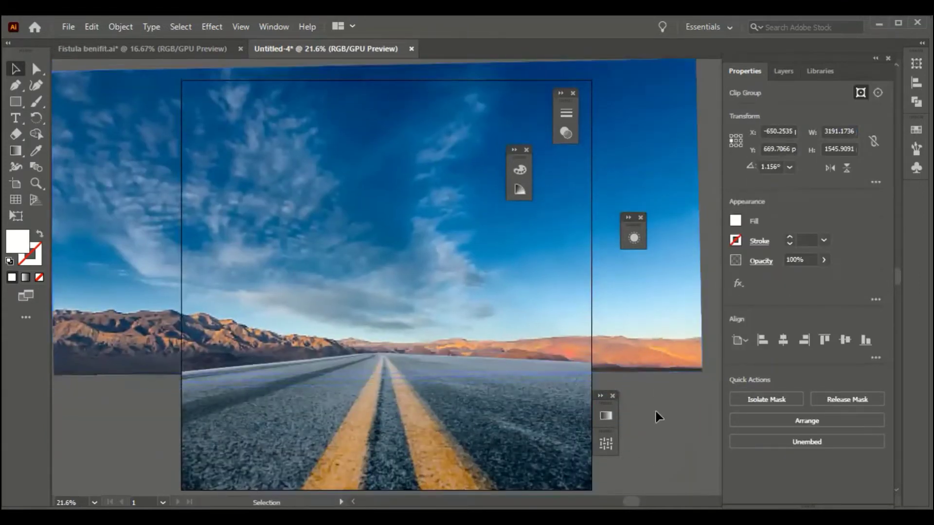
pyautogui.click(656, 412)
pyautogui.hotkey('ctrl', '-')
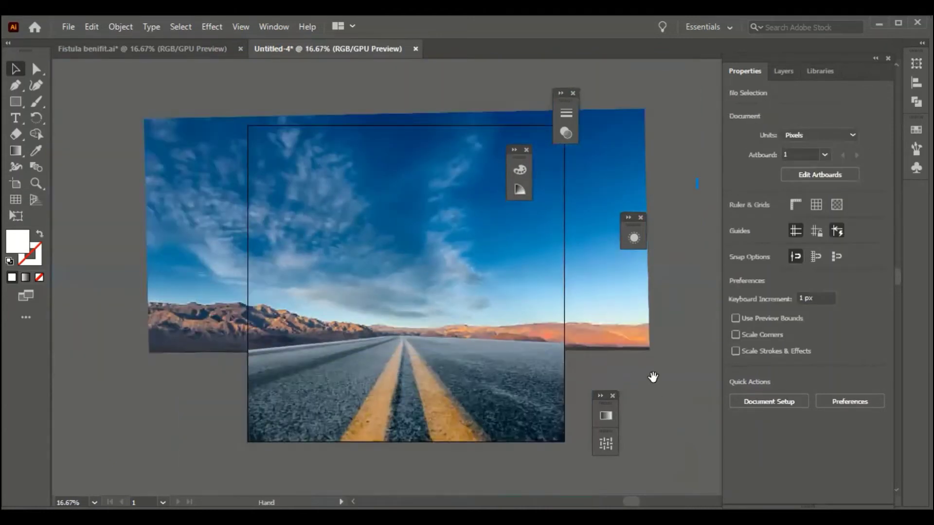
pyautogui.scroll(-2, 598, 330)
pyautogui.hscroll(2, 598, 330)
pyautogui.scroll(1, 502, 317)
# Draw a 2000 × 2000 px square aligned to the artboard's left and top edges.
pyautogui.click(16, 101)
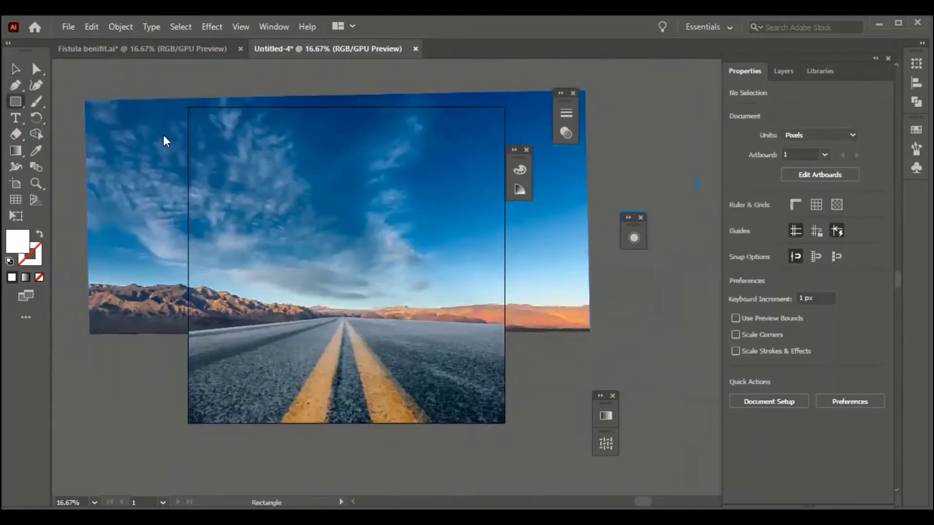
pyautogui.scroll(-1, 125, 355)
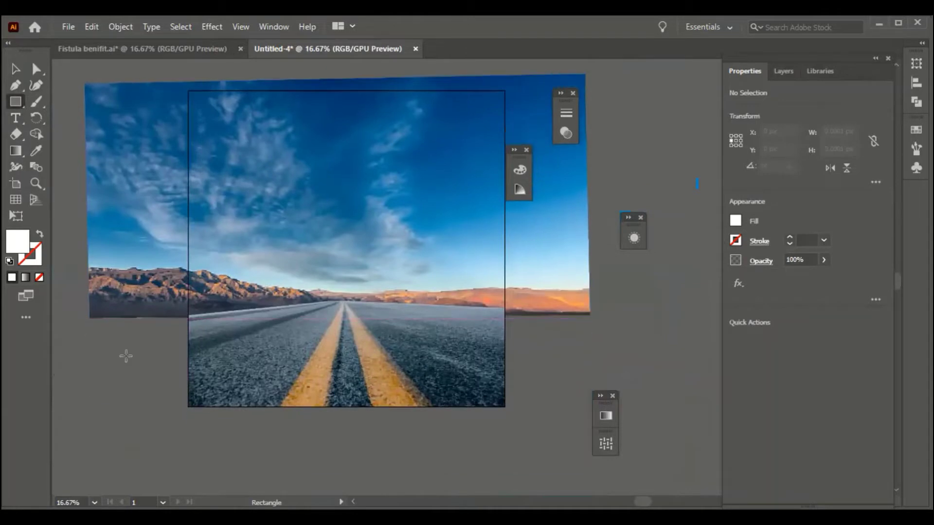
pyautogui.click(130, 354)
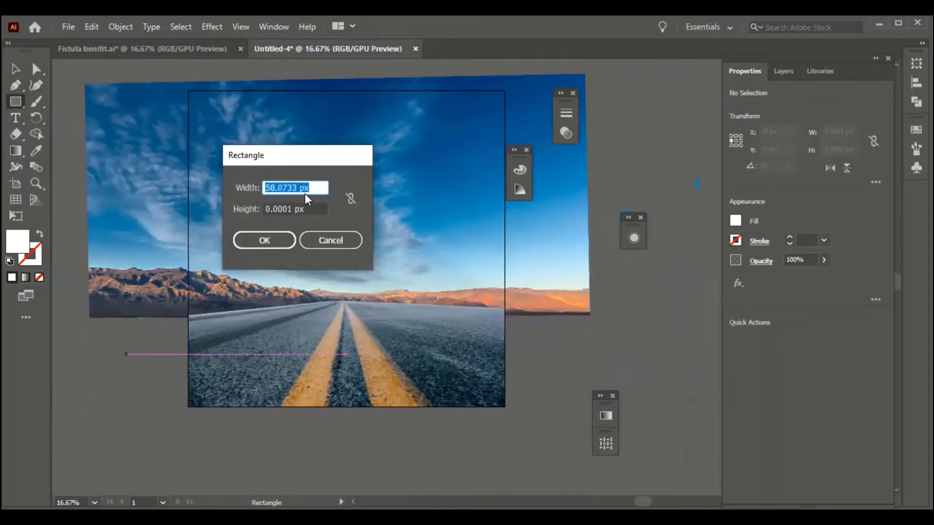
pyautogui.write('2000')
pyautogui.click(265, 209)
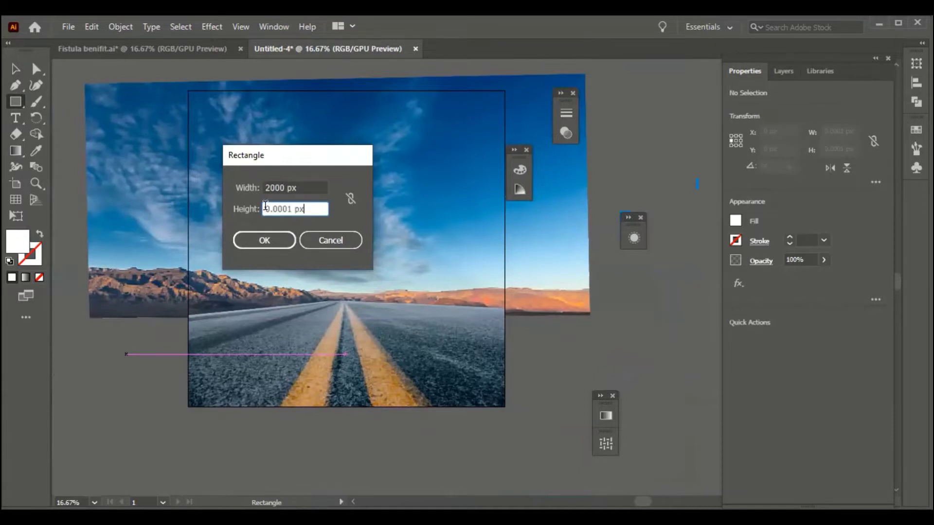
pyautogui.doubleClick(265, 208)
pyautogui.write('2000')
pyautogui.click(280, 241)
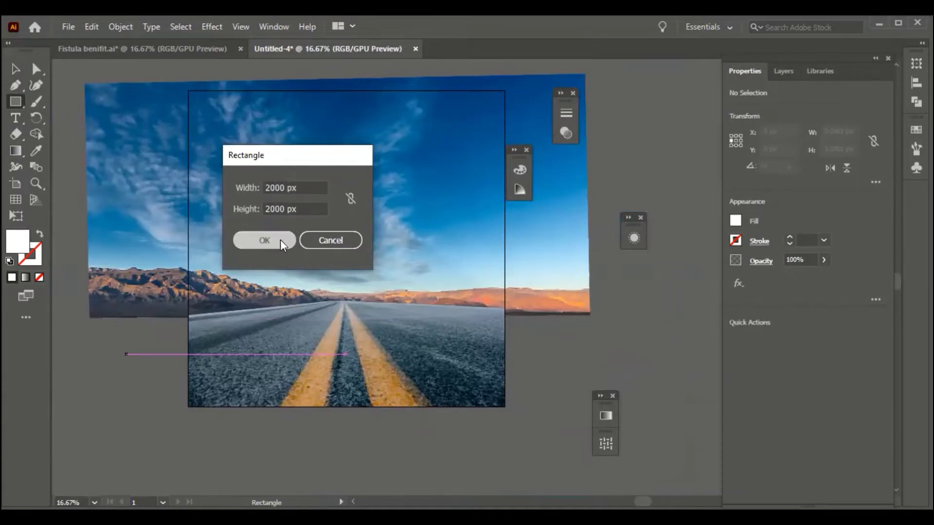
pyautogui.click(762, 339)
pyautogui.click(825, 340)
# Select the square with both photos and make a clipping mask.
pyautogui.press('v')
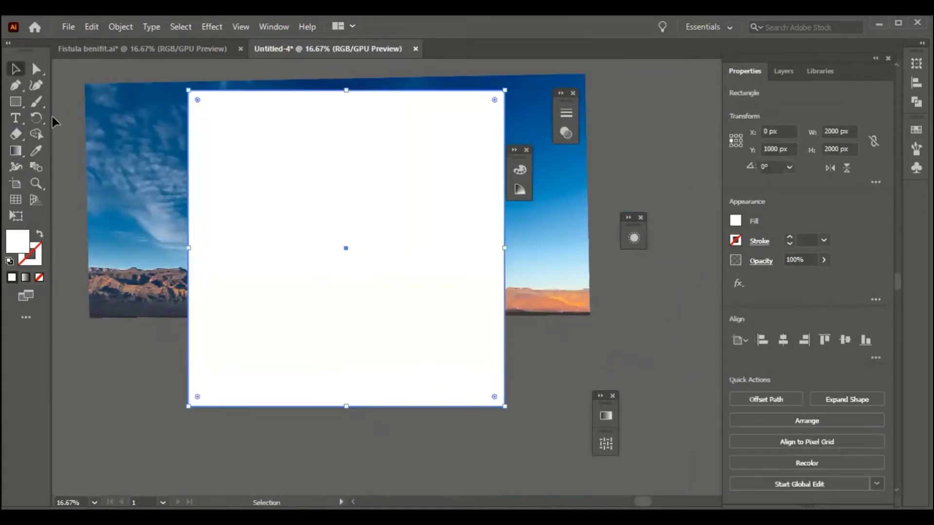
pyautogui.scroll(3, 244, 239)
pyautogui.moveTo(73, 146); pyautogui.dragTo(394, 445)
pyautogui.scroll(-2, 394, 444)
pyautogui.rightClick(315, 194)
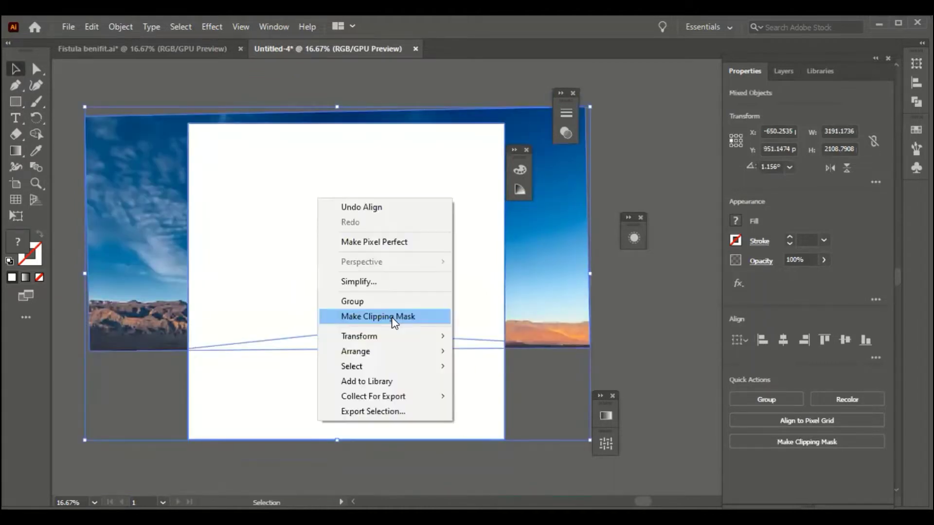
pyautogui.click(393, 317)
pyautogui.click(573, 318)
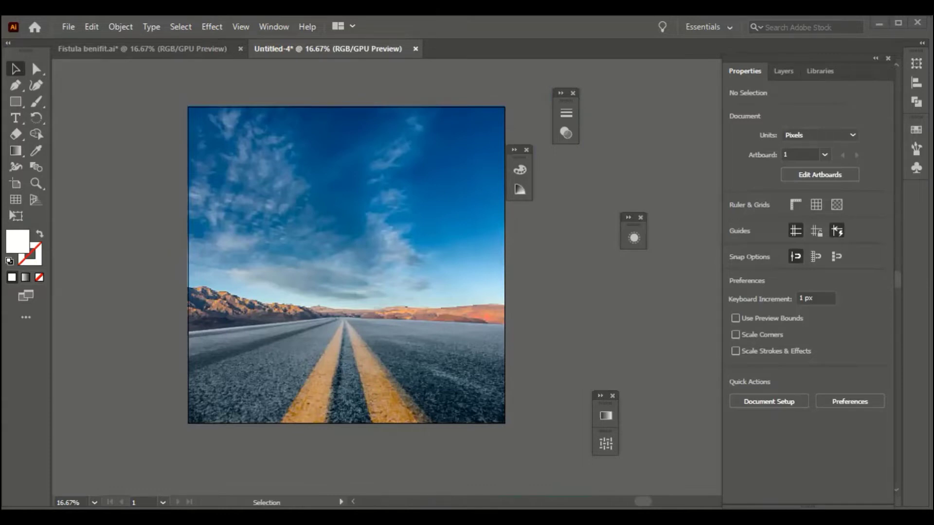
# Place the white BMW car image onto the artboard.
pyautogui.click(68, 27)
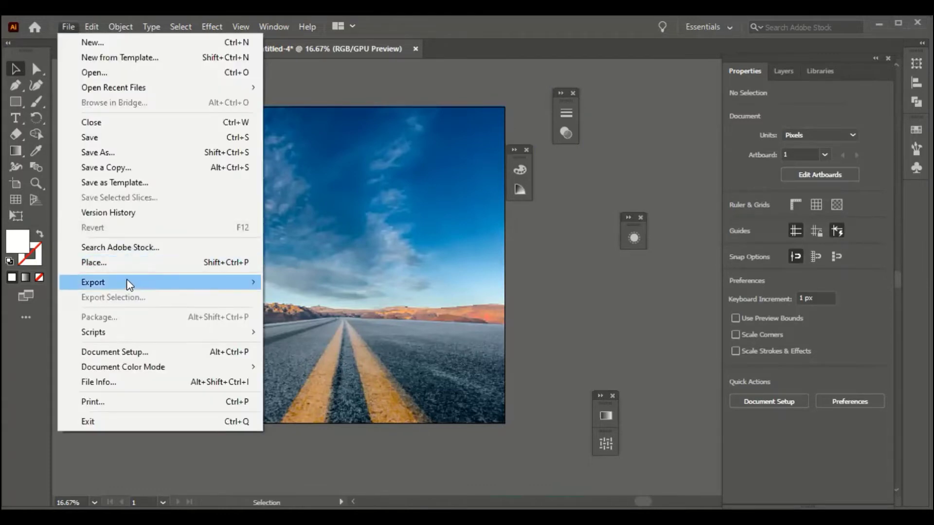
pyautogui.click(125, 261)
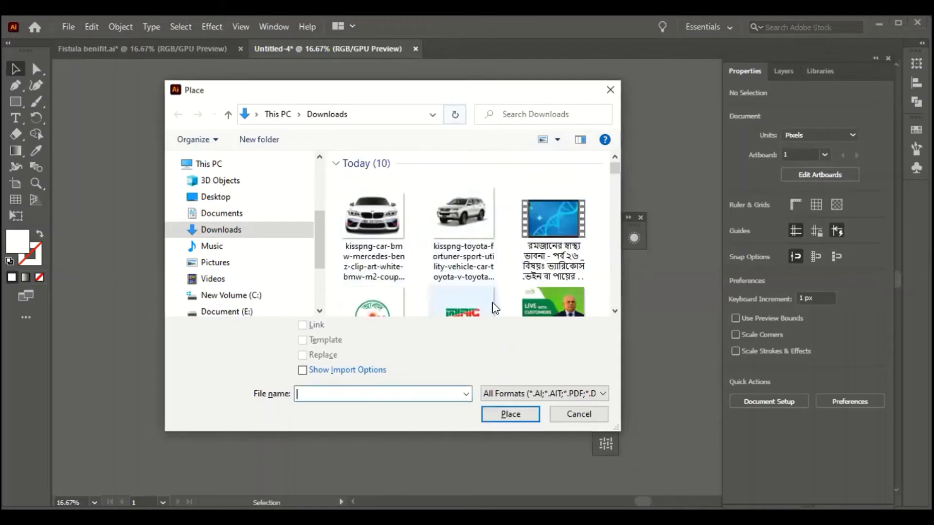
pyautogui.click(375, 215)
pyautogui.click(509, 415)
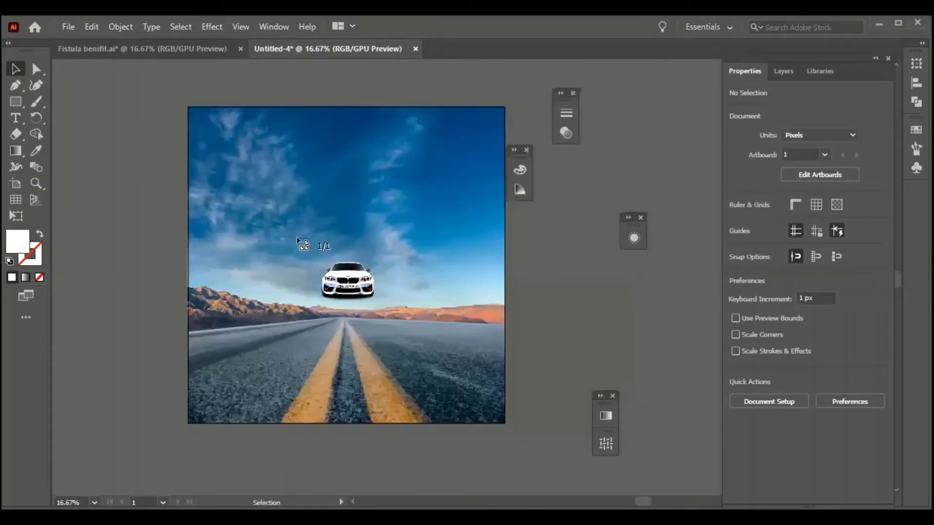
pyautogui.click(284, 227)
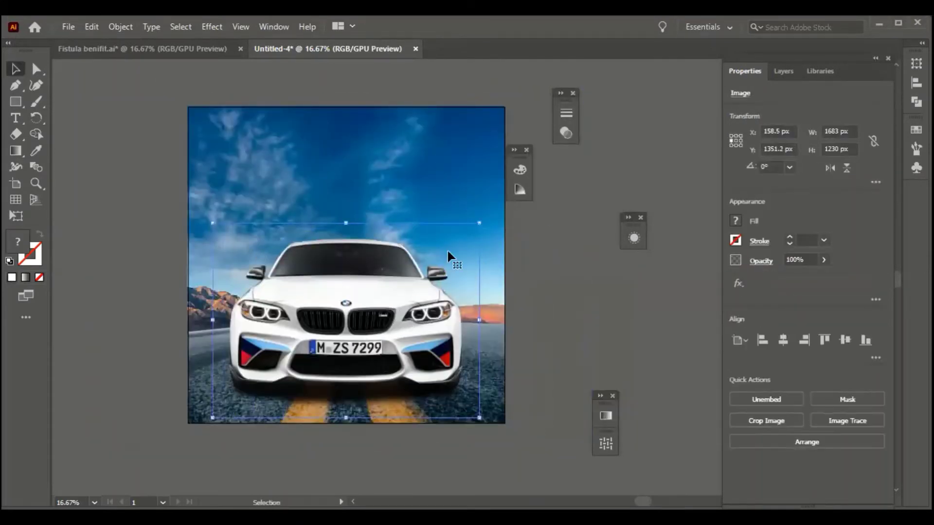
# Shrink the car image and centre it horizontally on the artboard.
pyautogui.moveTo(479, 222); pyautogui.dragTo(467, 231)
pyautogui.moveTo(369, 305); pyautogui.dragTo(375, 308)
pyautogui.moveTo(476, 235); pyautogui.dragTo(454, 250)
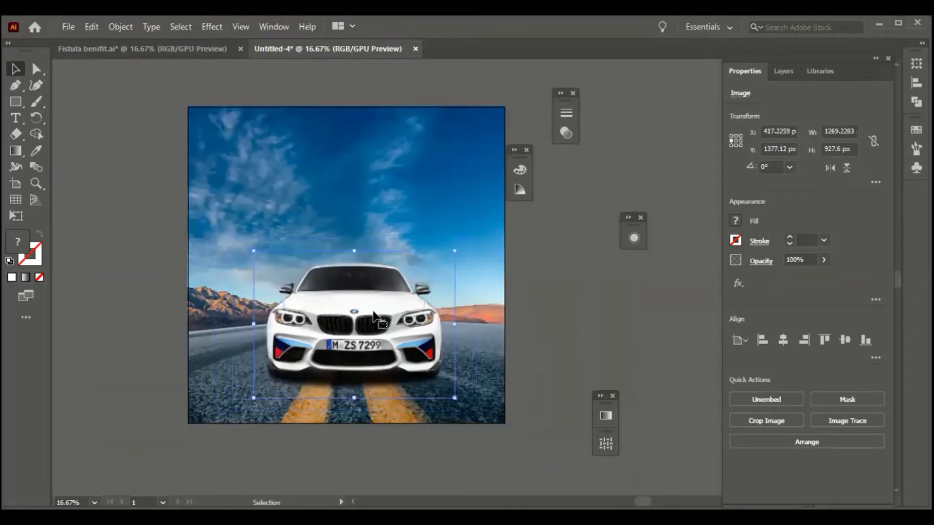
pyautogui.click(783, 340)
pyautogui.scroll(-1, 541, 294)
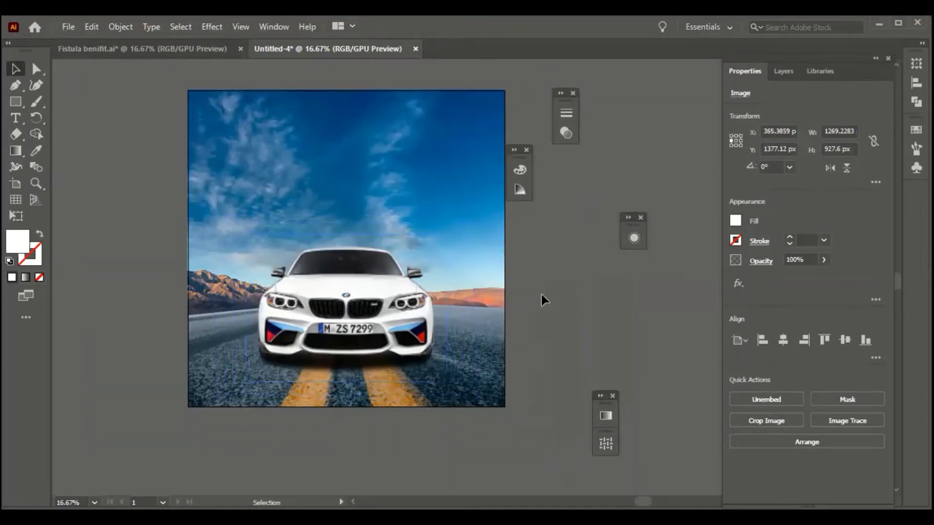
pyautogui.click(542, 300)
# Enlarge the car slightly, lower it onto the road, and recentre it horizontally.
pyautogui.click(278, 266)
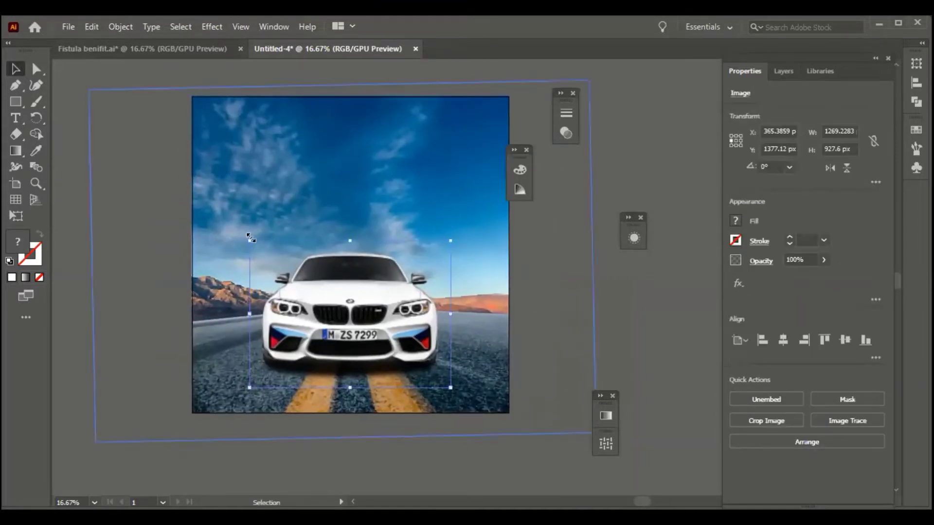
pyautogui.moveTo(250, 240); pyautogui.dragTo(239, 233)
pyautogui.click(783, 340)
pyautogui.moveTo(368, 316); pyautogui.dragTo(368, 322)
pyautogui.moveTo(456, 310); pyautogui.dragTo(470, 235)
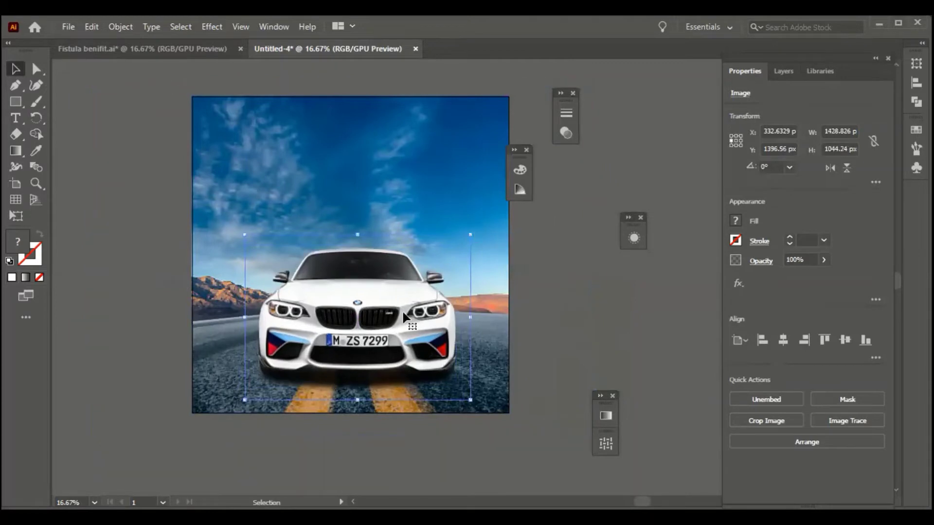
pyautogui.click(784, 340)
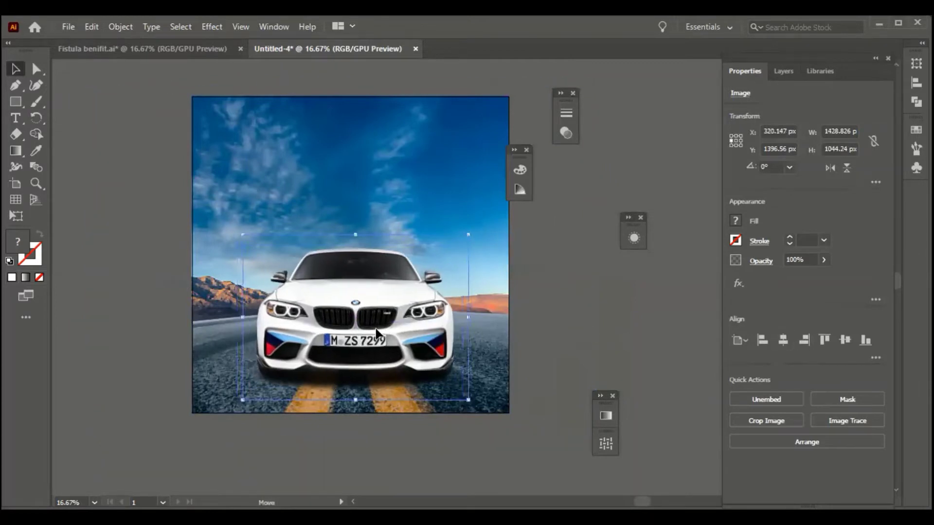
pyautogui.click(590, 349)
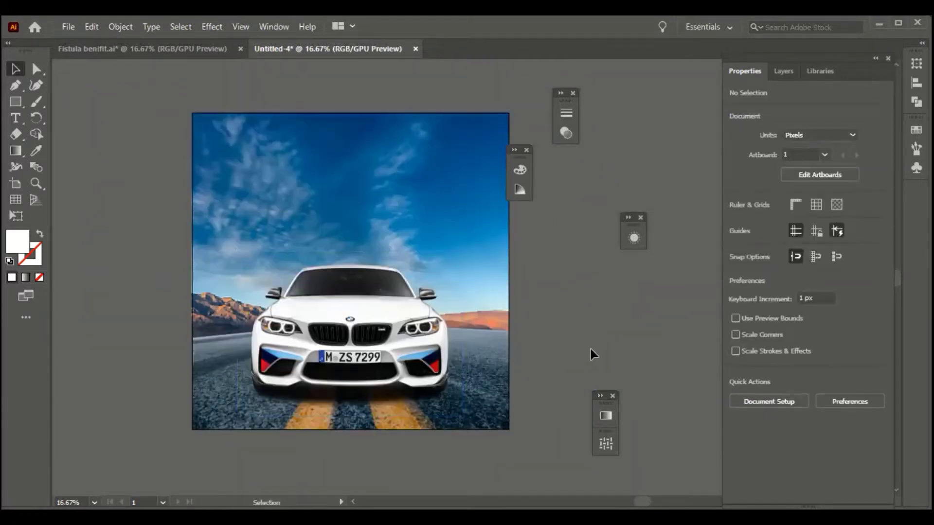
# Place a placeholder text object above the artboard and scale it to headline size.
pyautogui.scroll(2, 588, 346)
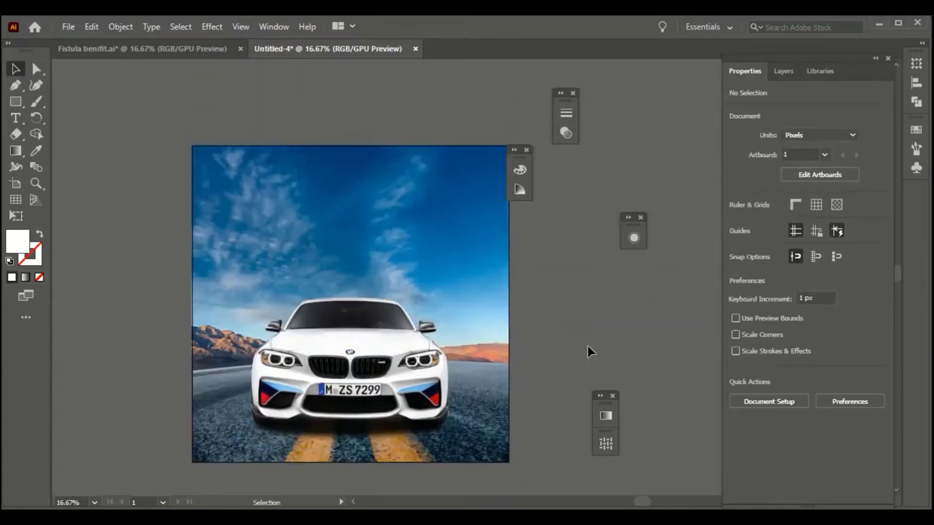
pyautogui.scroll(-3, 591, 341)
pyautogui.scroll(3, 557, 314)
pyautogui.scroll(-3, 558, 314)
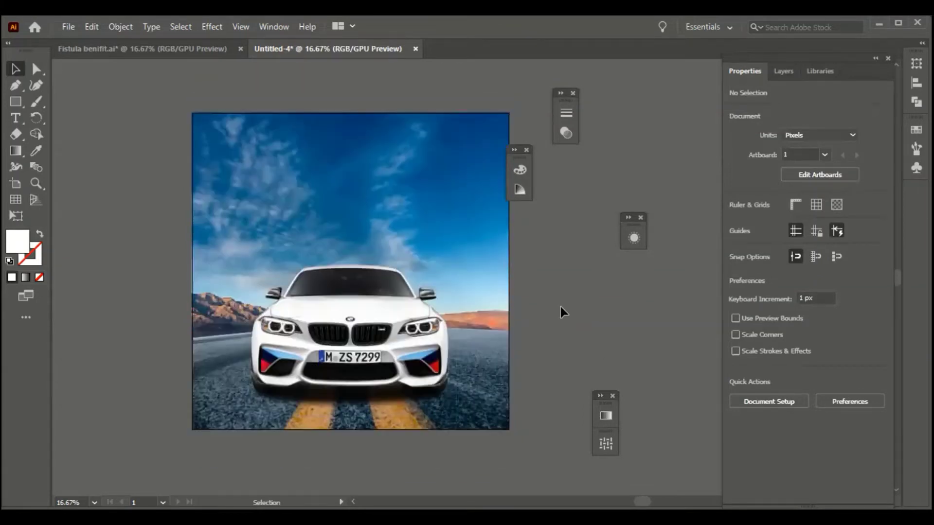
pyautogui.scroll(3, 561, 304)
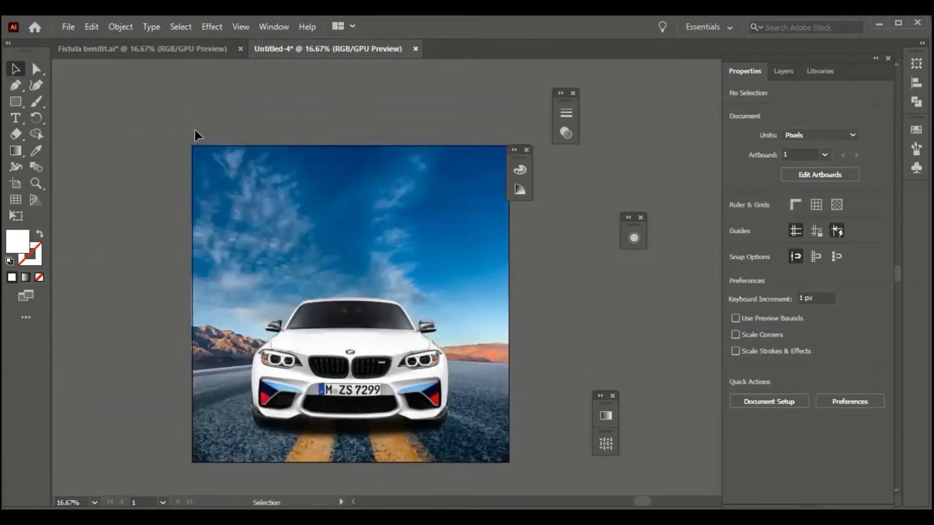
pyautogui.scroll(3, 195, 130)
pyautogui.click(16, 118)
pyautogui.scroll(4, 214, 154)
pyautogui.scroll(2, 224, 136)
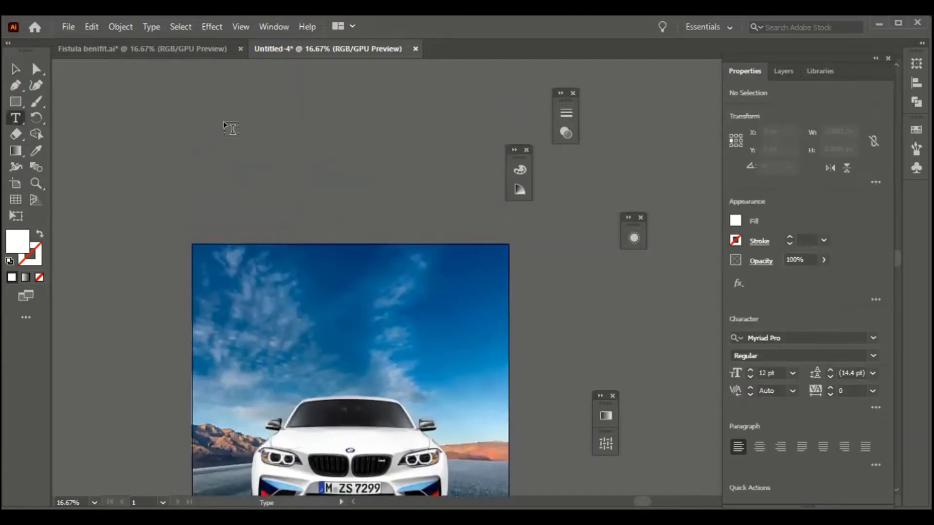
pyautogui.click(232, 130)
pyautogui.click(17, 70)
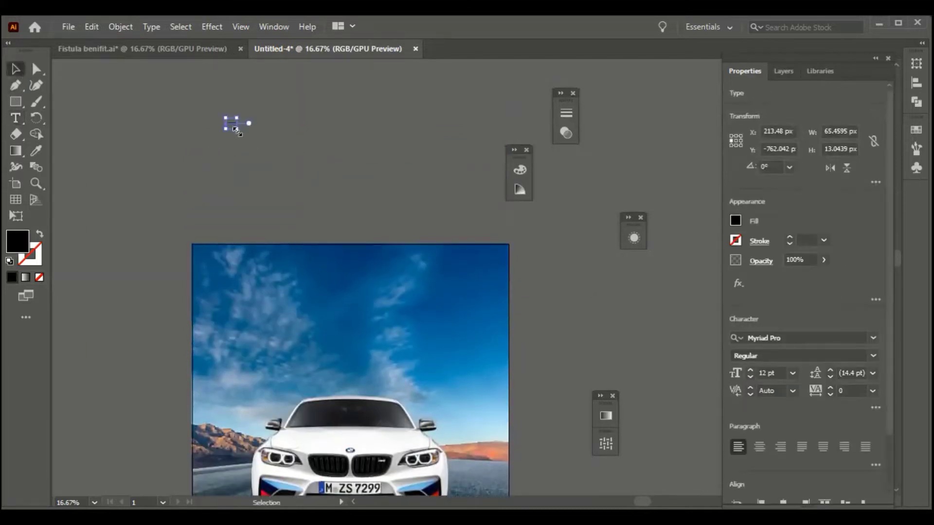
pyautogui.moveTo(235, 129); pyautogui.dragTo(322, 142)
# Replace the placeholder with 'We Rent a Car', breaking the line before 'a'.
pyautogui.doubleClick(309, 125)
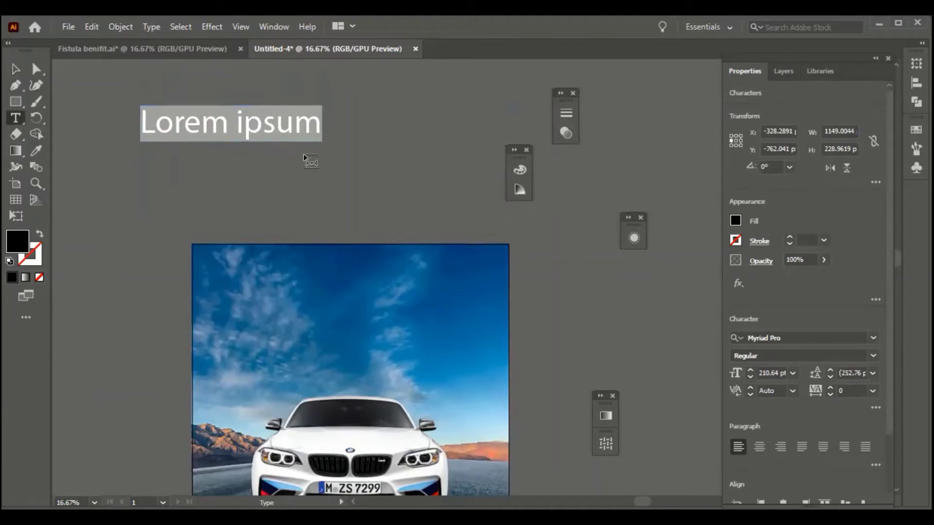
pyautogui.press('BackSpace')
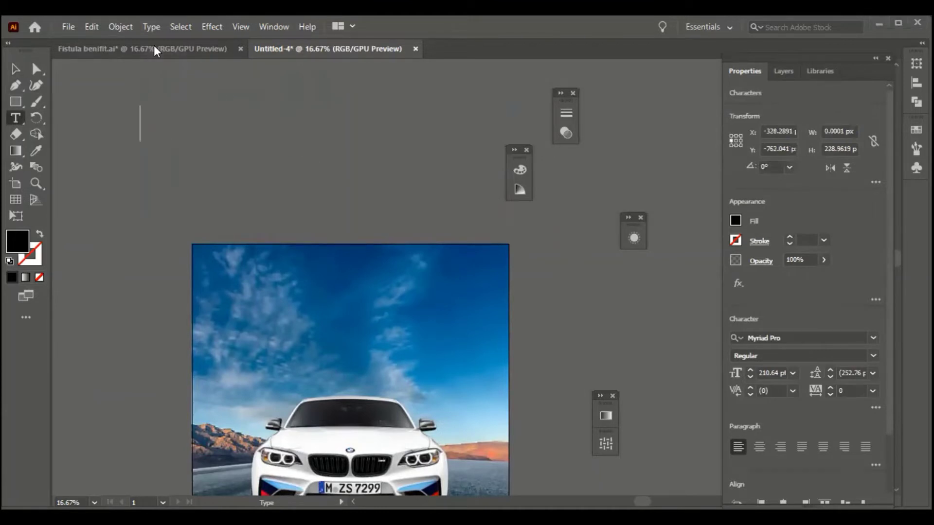
pyautogui.write('We')
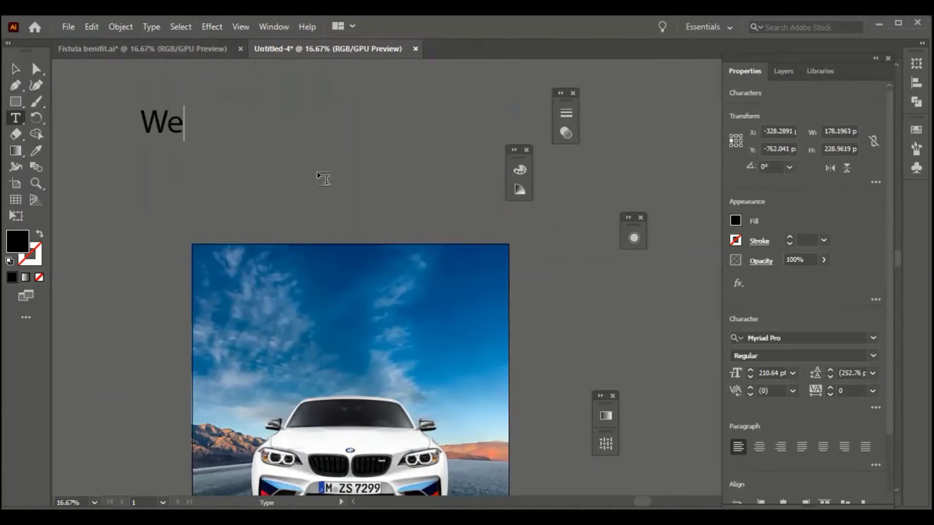
pyautogui.write(' Rent b')
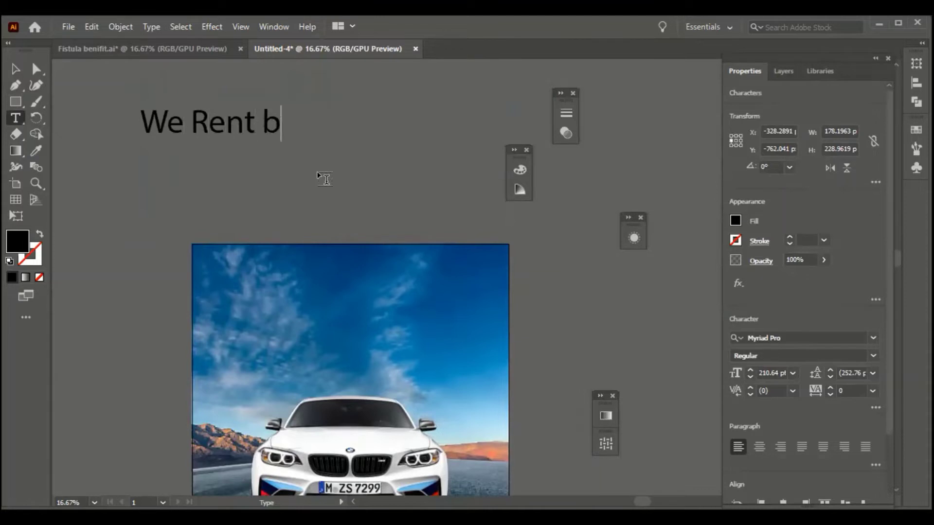
pyautogui.press('BackSpace')
pyautogui.write('a ')
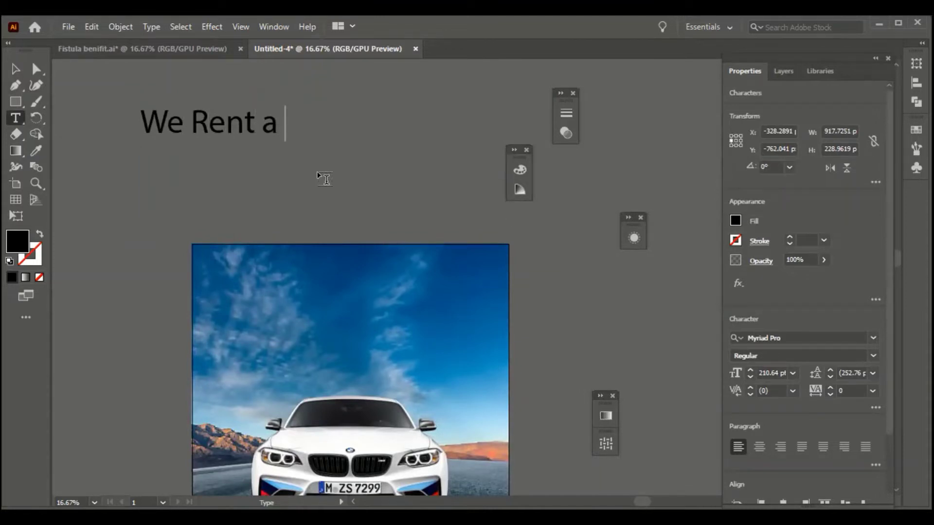
pyautogui.write(' Car')
pyautogui.press('Left')
pyautogui.press('Left')
pyautogui.press('Left')
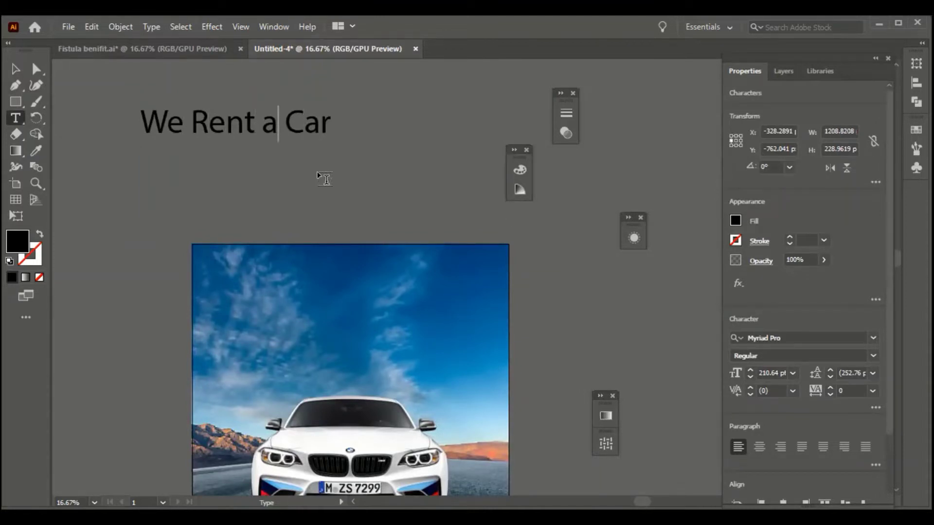
pyautogui.press('Return')
pyautogui.press('Escape')
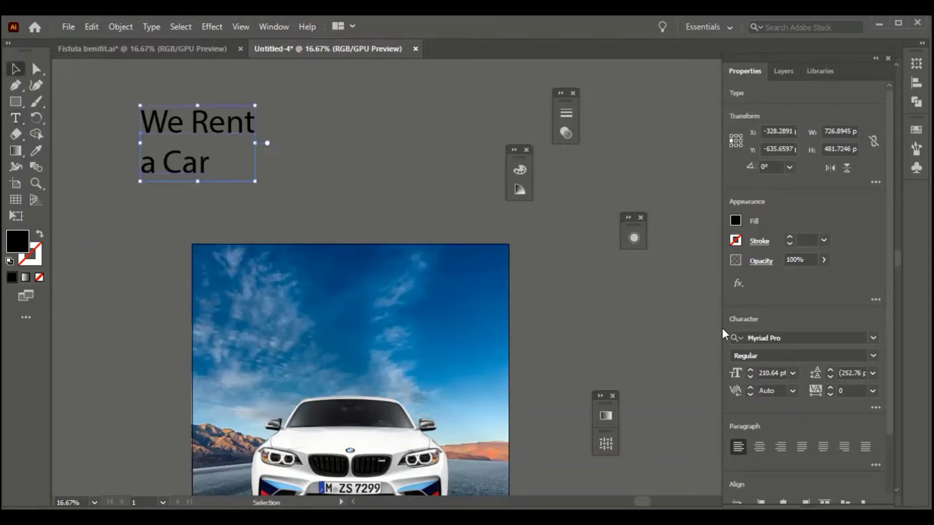
# Tighten the headline leading, centre-align it and move it onto the sky above the car.
pyautogui.click(828, 377)
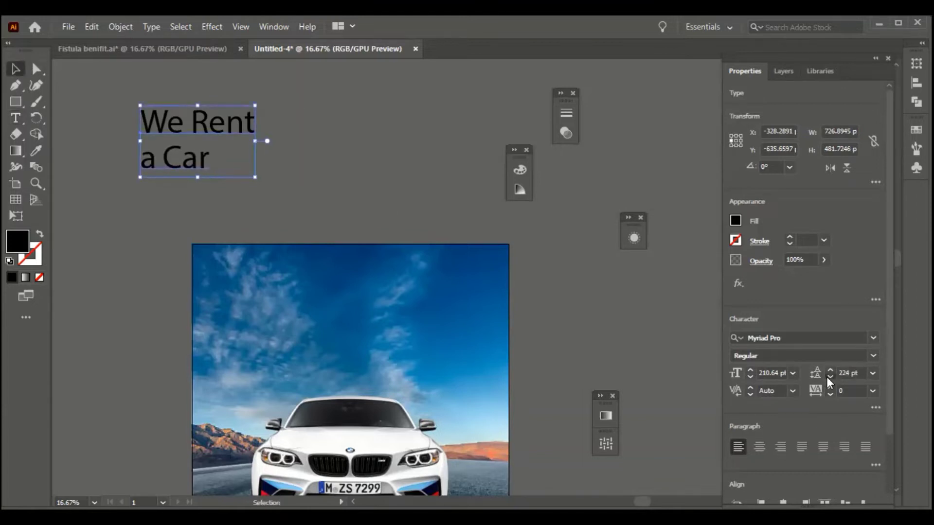
pyautogui.click(829, 378)
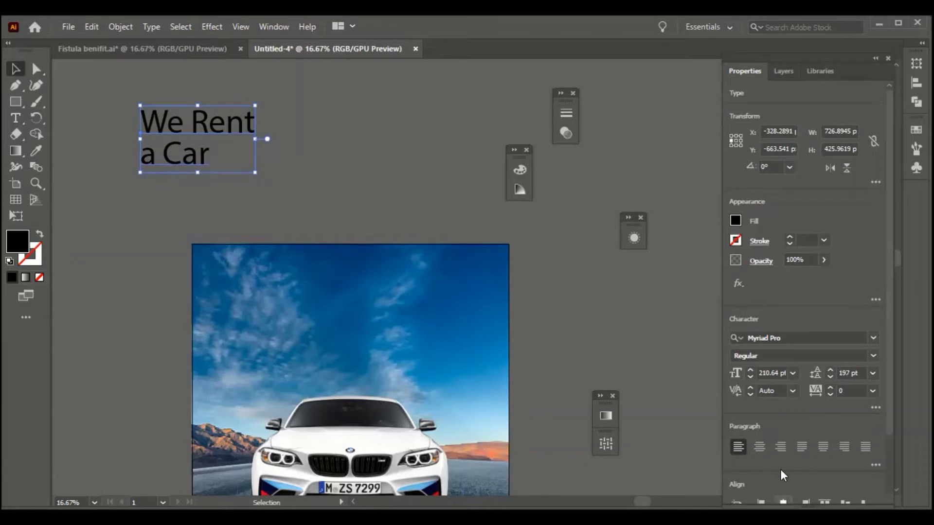
pyautogui.click(759, 446)
pyautogui.moveTo(218, 123); pyautogui.dragTo(360, 247)
pyautogui.scroll(-3, 360, 242)
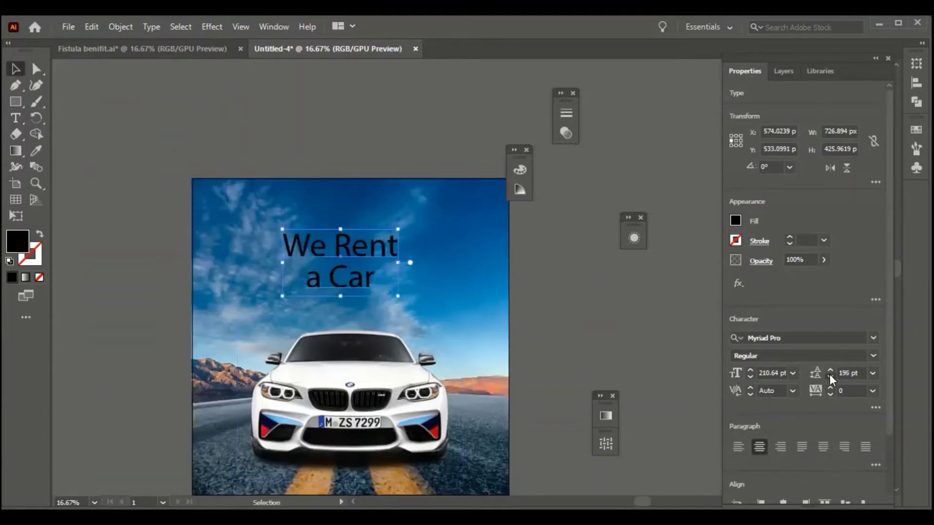
pyautogui.click(830, 378)
# Set the headline font to Akhand Bold.
pyautogui.click(873, 338)
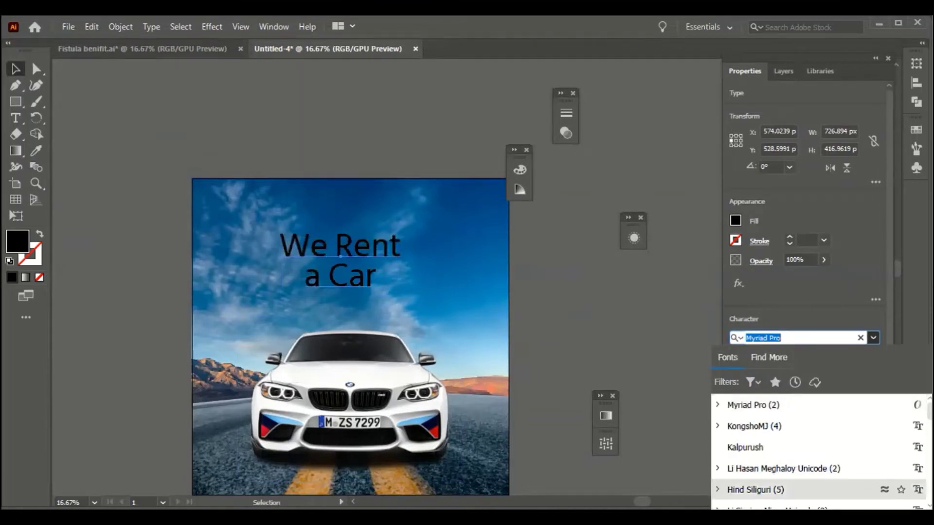
pyautogui.scroll(-2, 766, 447)
pyautogui.scroll(-5, 765, 471)
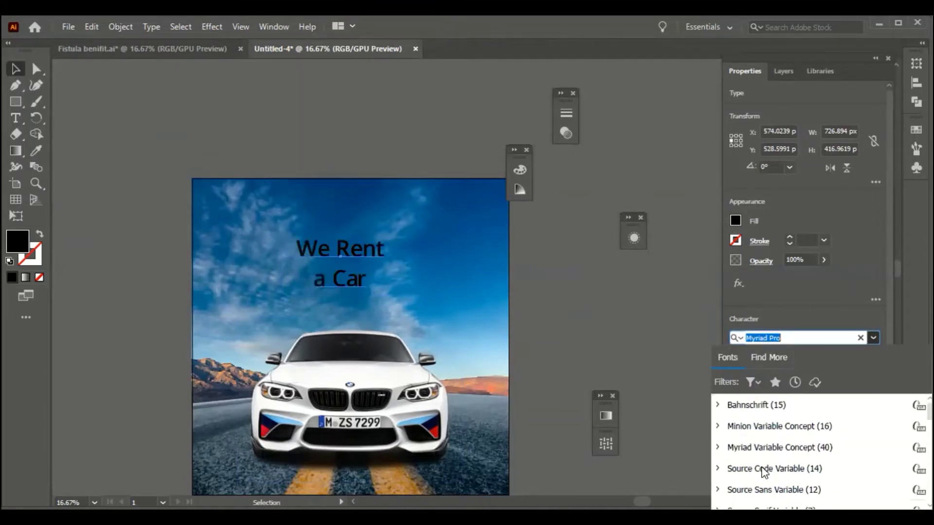
pyautogui.scroll(-3, 762, 467)
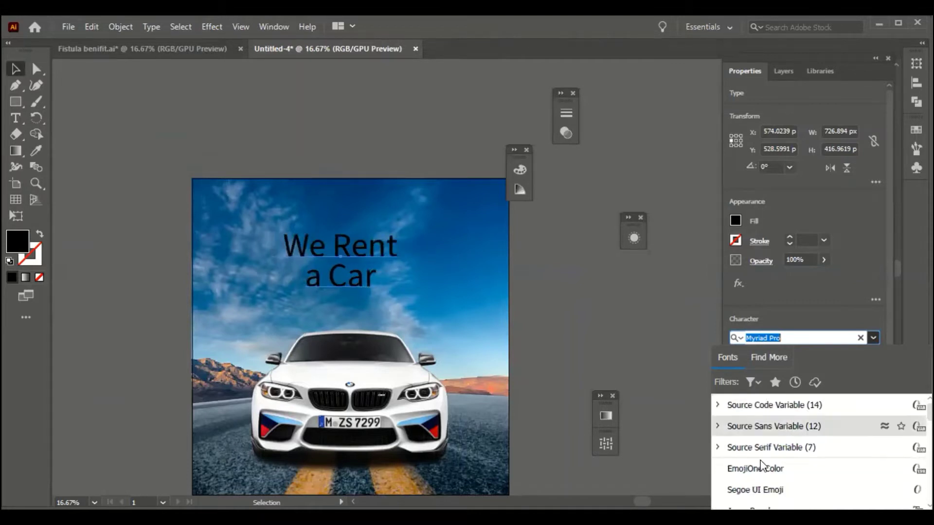
pyautogui.scroll(-5, 763, 477)
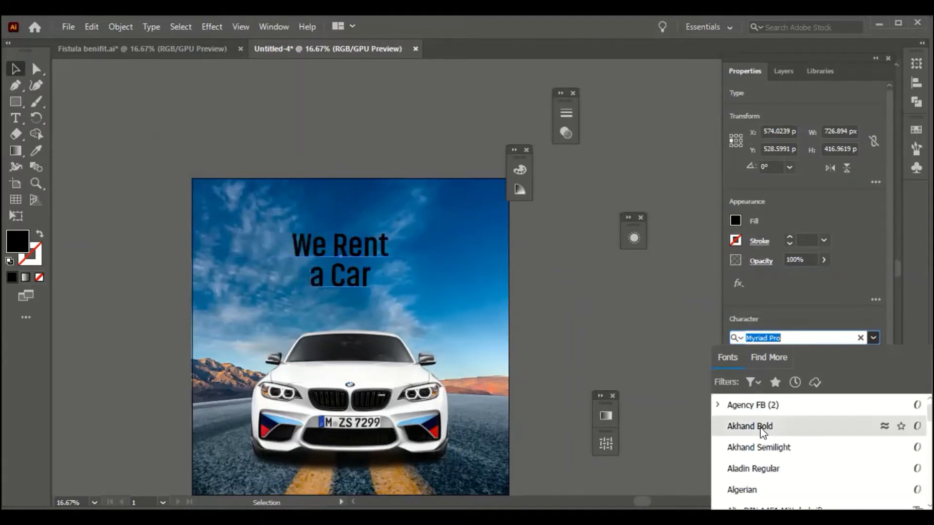
pyautogui.click(287, 340)
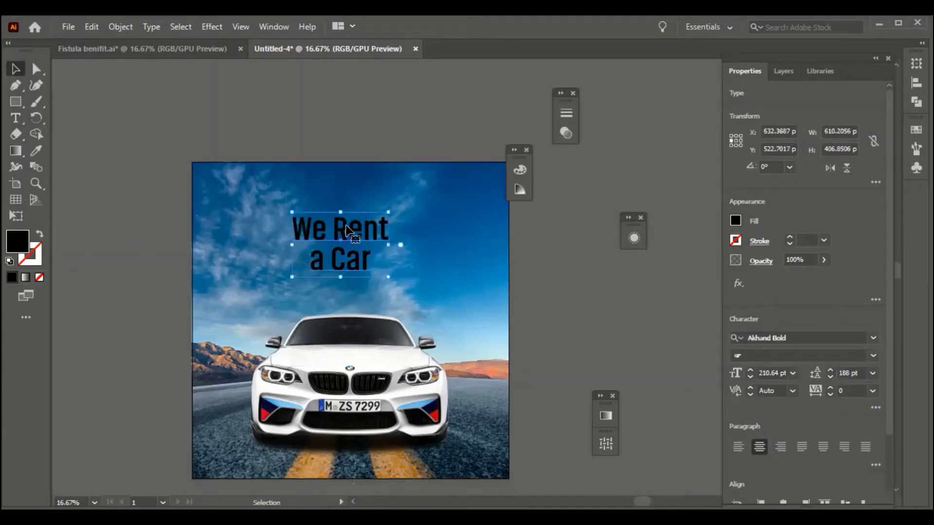
# Enlarge the headline and reduce its leading to 237 pt.
pyautogui.moveTo(391, 278); pyautogui.dragTo(413, 273)
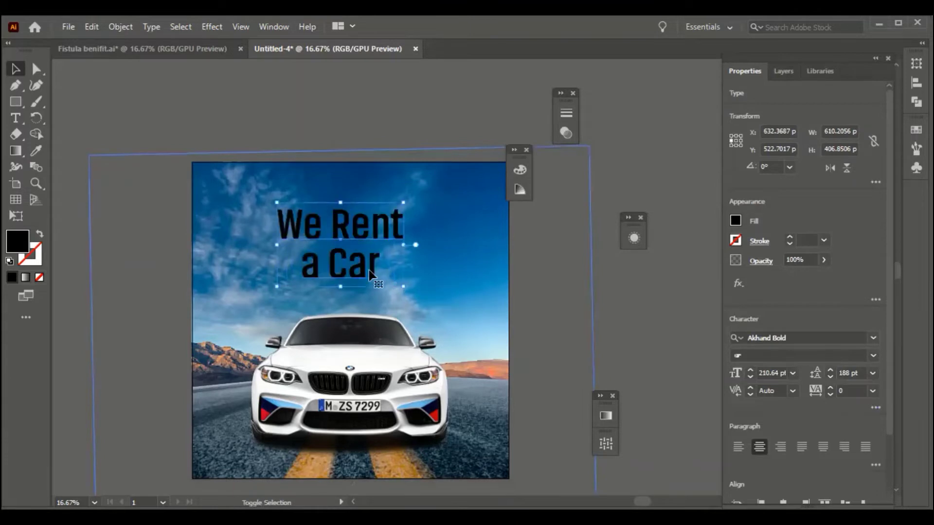
pyautogui.scroll(-1, 575, 358)
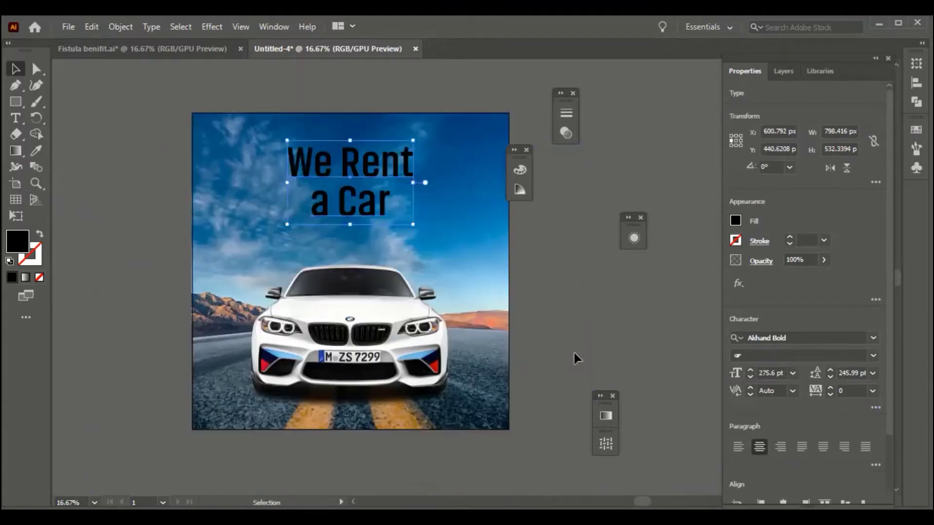
pyautogui.click(831, 382)
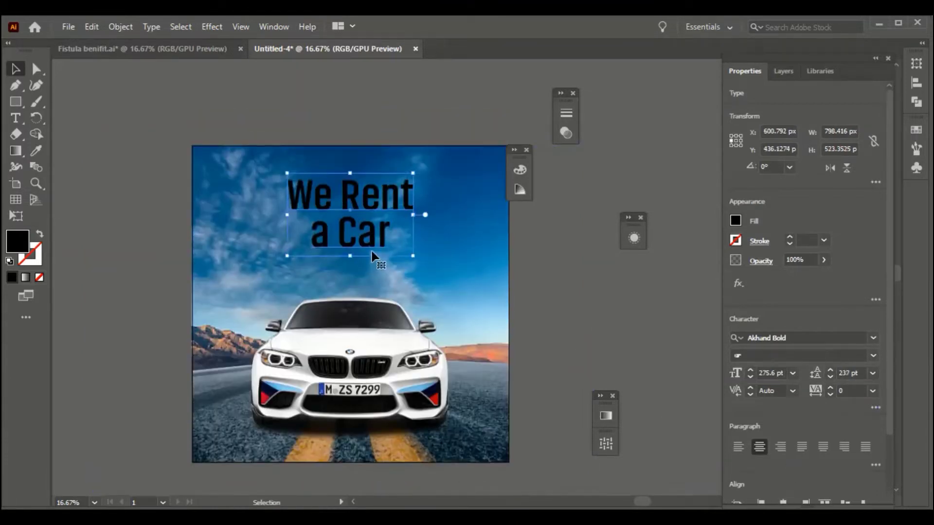
pyautogui.scroll(2, 375, 257)
# Fill the headline with the white swatch and deselect it.
pyautogui.click(737, 221)
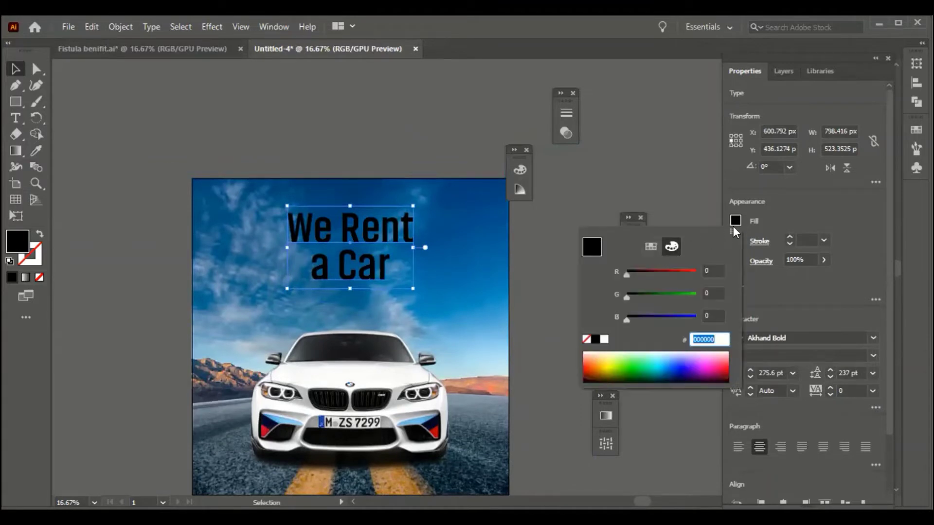
pyautogui.click(651, 246)
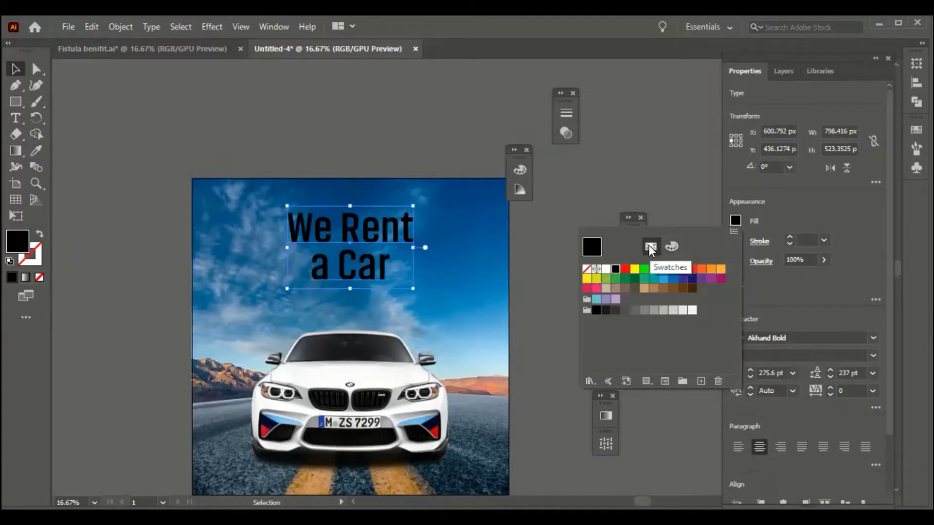
pyautogui.click(607, 269)
pyautogui.click(540, 255)
pyautogui.scroll(-3, 544, 263)
pyautogui.scroll(1, 543, 264)
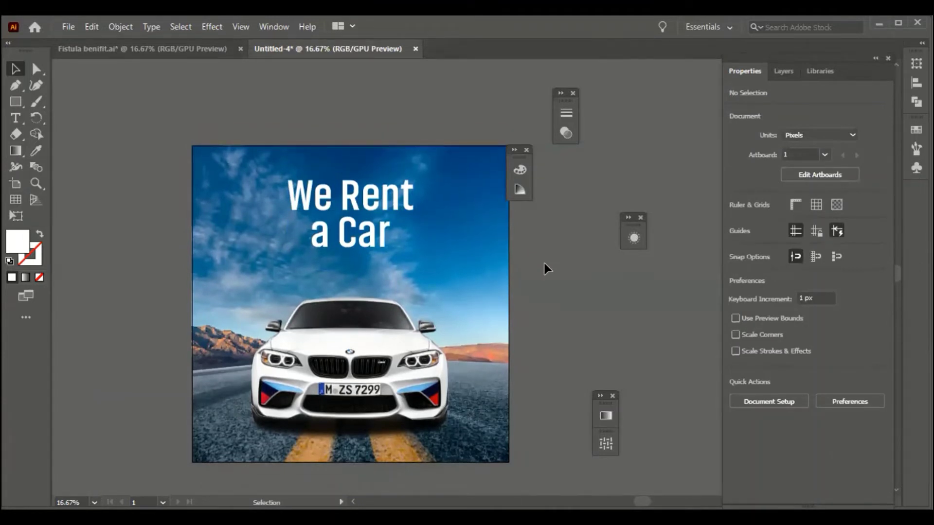
# Draw a rectangle across the top with a vertical gradient ending in white at 0% opacity.
pyautogui.press('m')
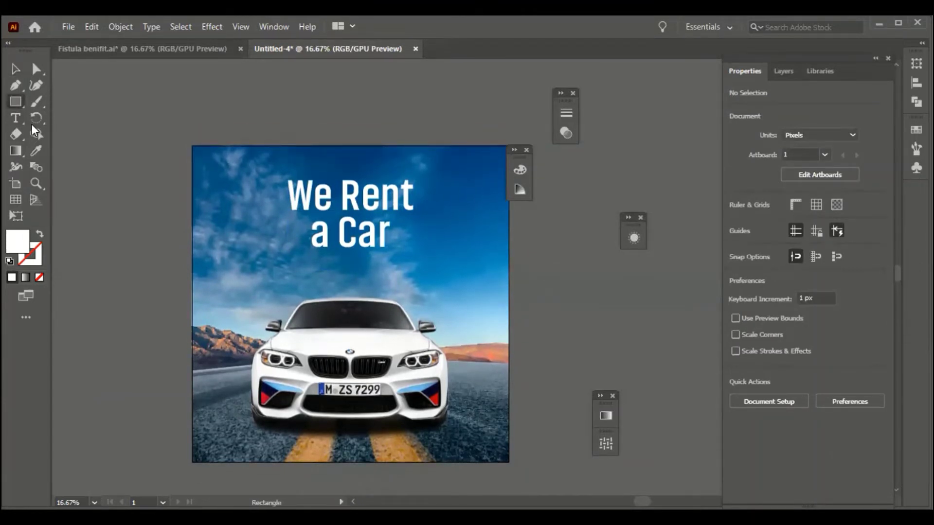
pyautogui.moveTo(193, 146); pyautogui.dragTo(506, 268)
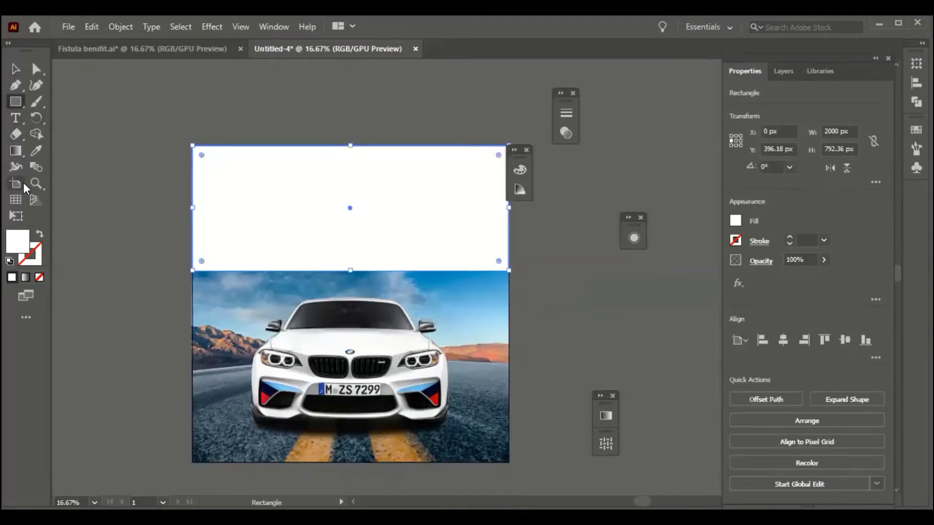
pyautogui.press('g')
pyautogui.click(388, 155)
pyautogui.moveTo(377, 148); pyautogui.dragTo(377, 265)
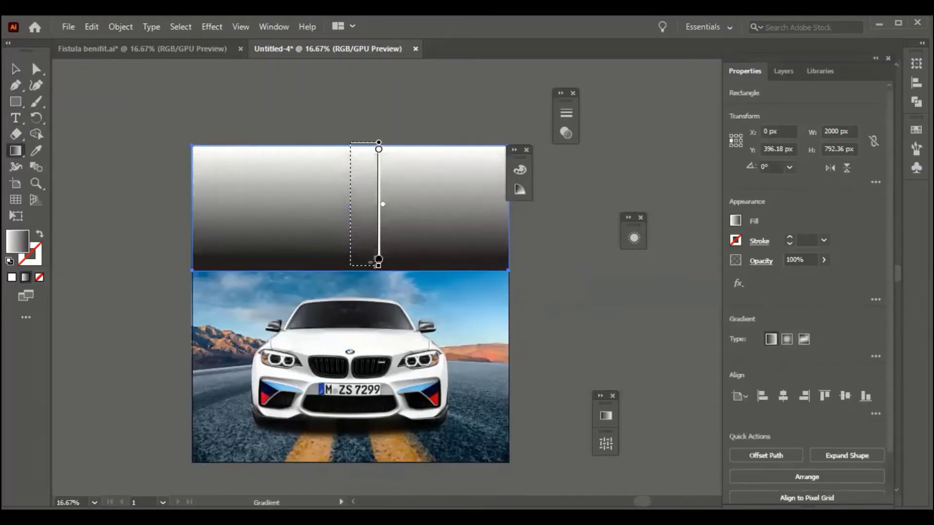
pyautogui.doubleClick(350, 264)
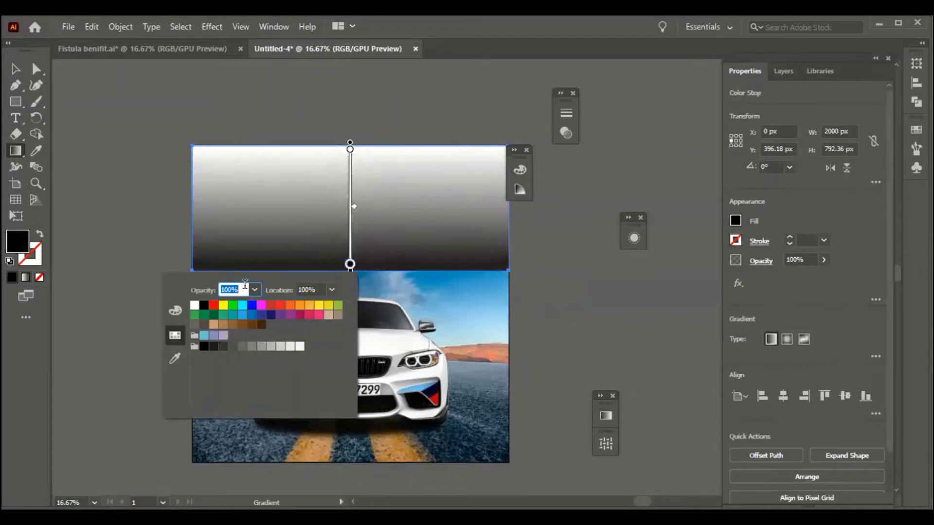
pyautogui.click(195, 306)
pyautogui.click(254, 290)
pyautogui.write('0')
pyautogui.press('Return')
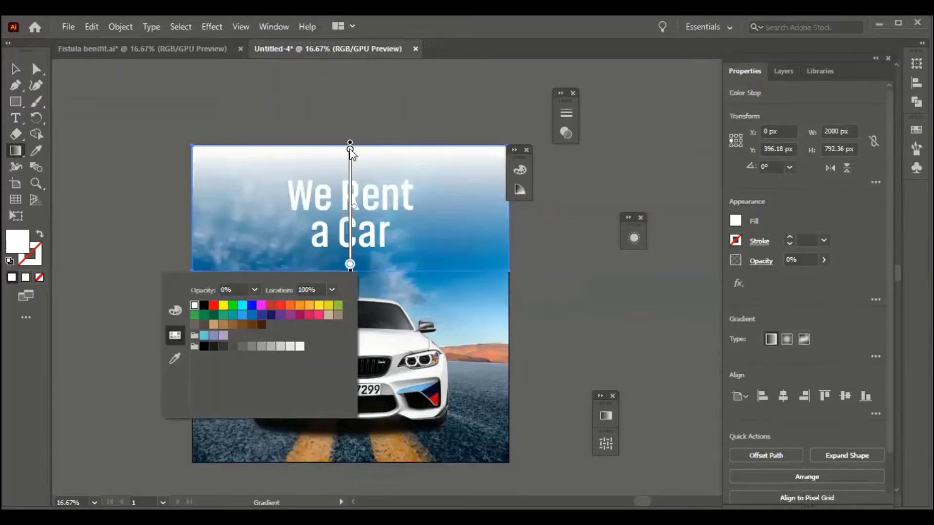
# Stretch the gradient rectangle further down and bring it forward one level.
pyautogui.click(350, 149)
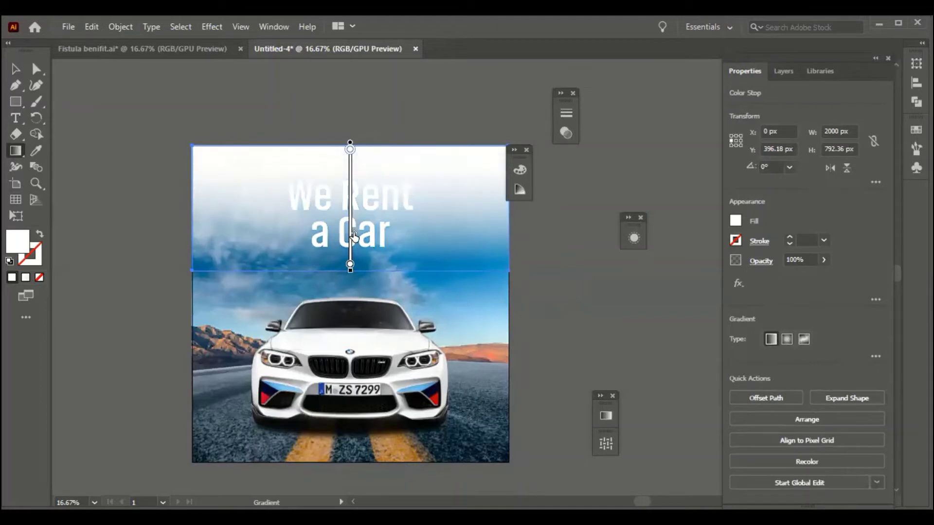
pyautogui.click(15, 69)
pyautogui.moveTo(351, 270); pyautogui.dragTo(350, 281)
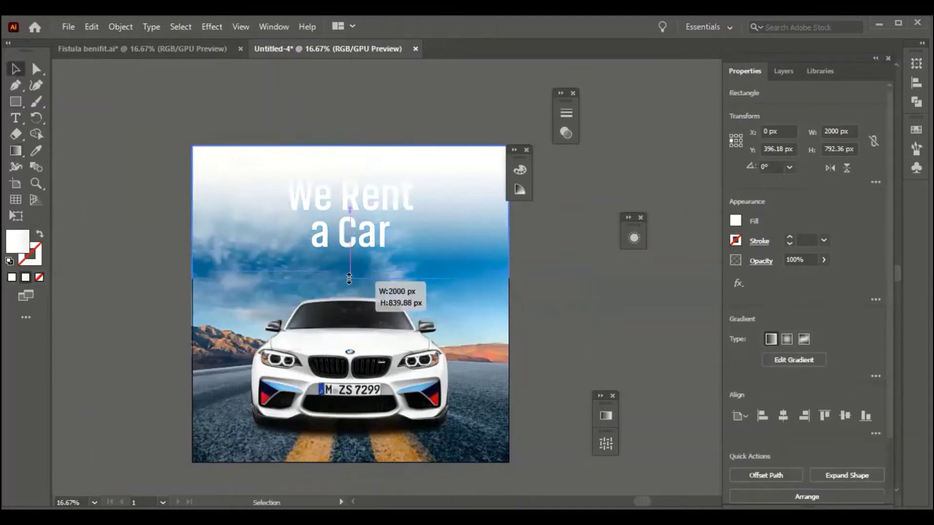
pyautogui.rightClick(444, 428)
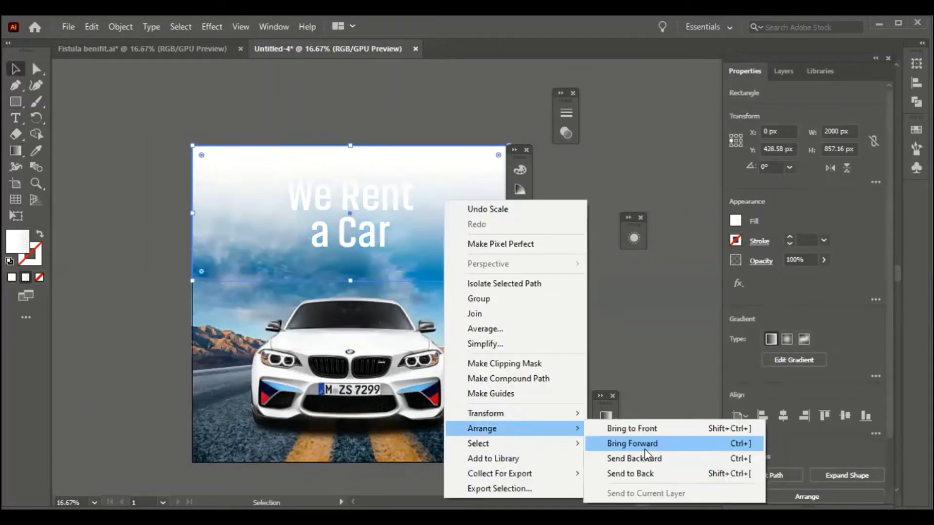
pyautogui.click(644, 449)
pyautogui.click(603, 303)
# Try sampling a photo colour for the top gradient stop, then cancel and deselect.
pyautogui.click(481, 183)
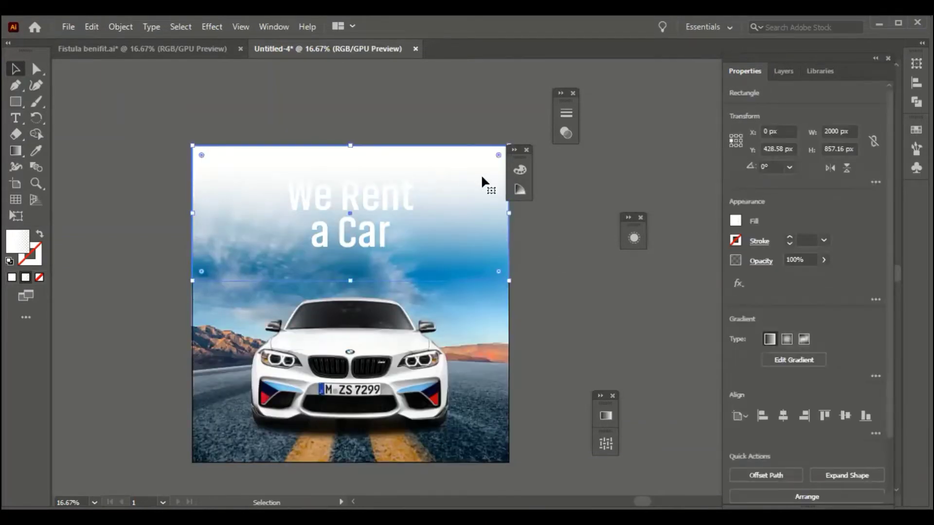
pyautogui.press('g')
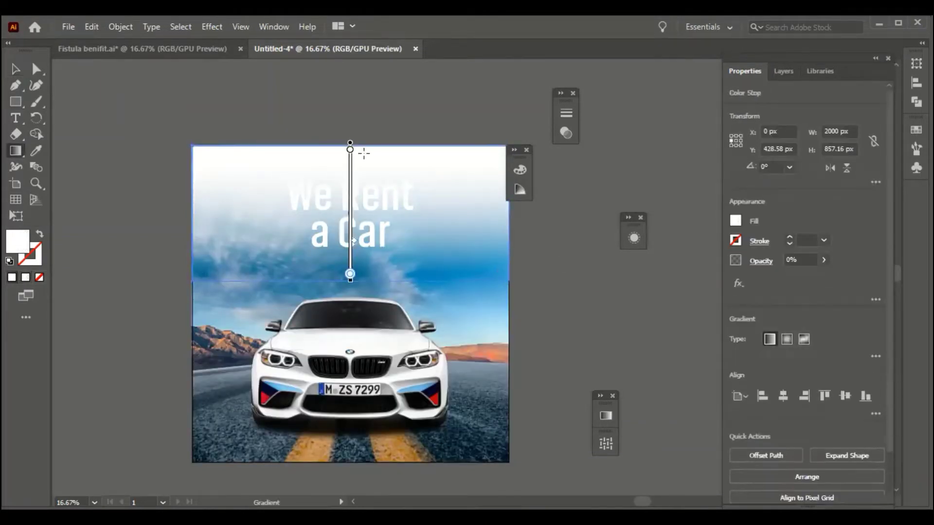
pyautogui.click(350, 144)
pyautogui.doubleClick(349, 150)
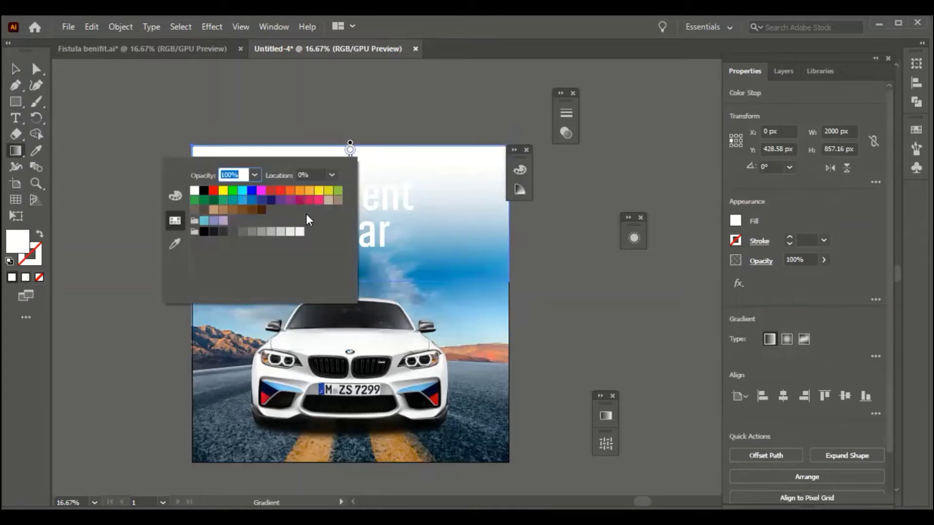
pyautogui.click(176, 239)
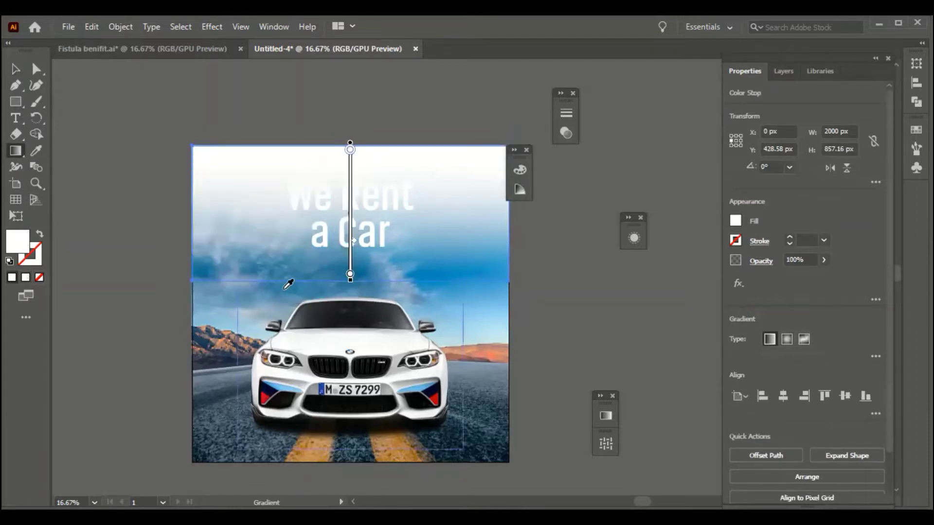
pyautogui.press('Escape')
pyautogui.press('v')
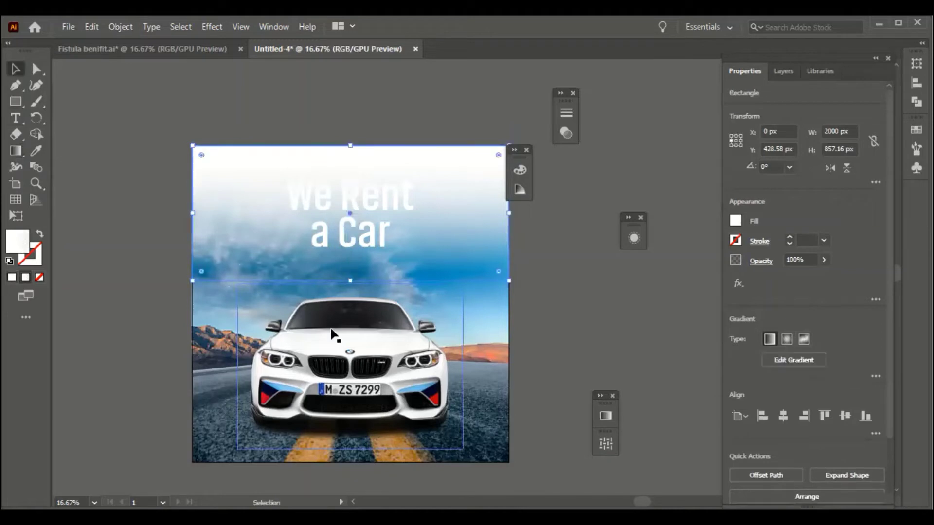
pyautogui.click(353, 248)
# Set the top gradient stop to the blue swatch.
pyautogui.click(462, 179)
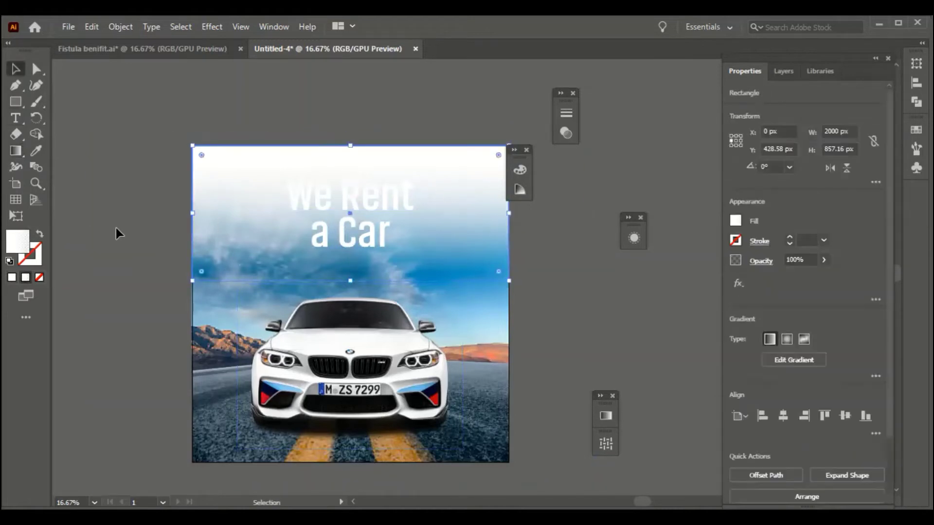
pyautogui.press('g')
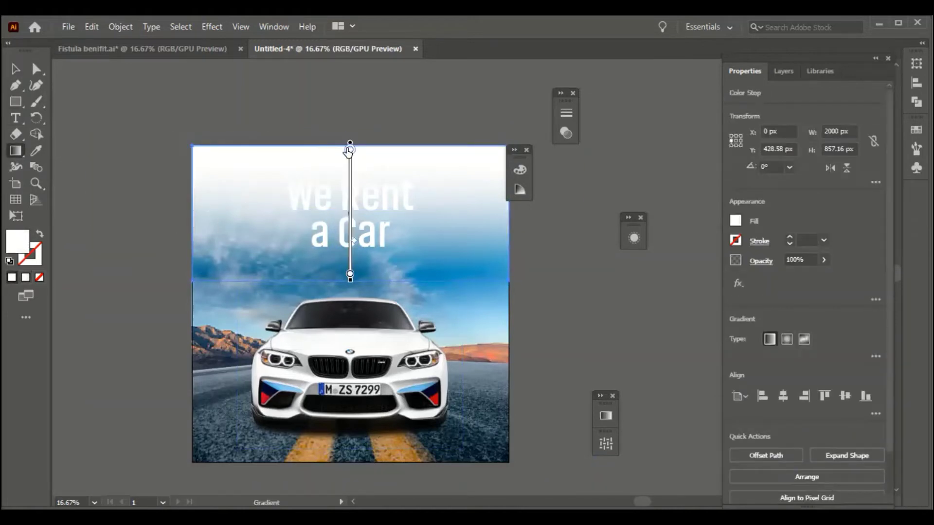
pyautogui.doubleClick(350, 149)
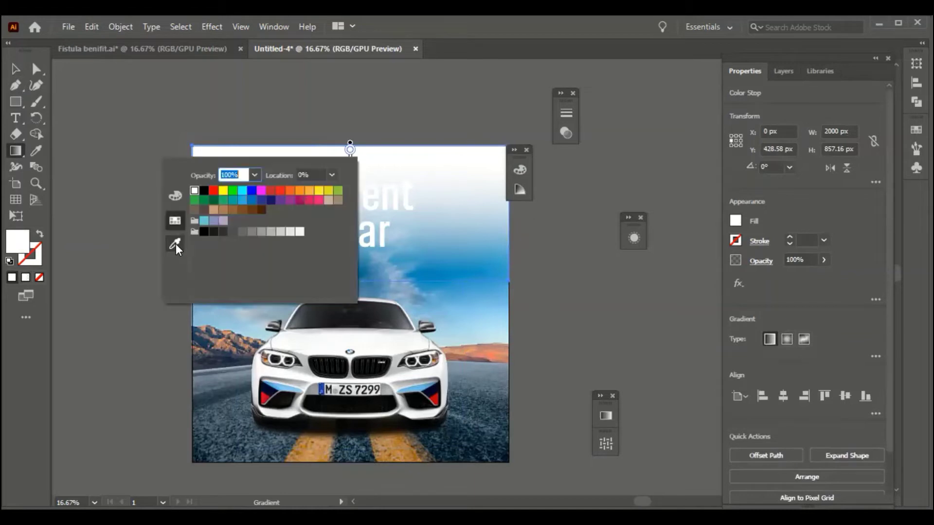
pyautogui.click(176, 244)
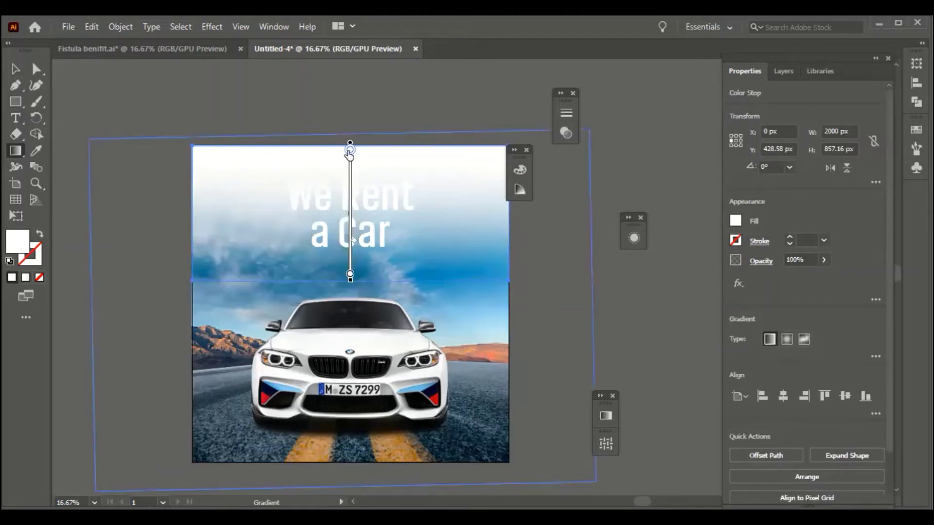
pyautogui.doubleClick(350, 149)
pyautogui.click(248, 205)
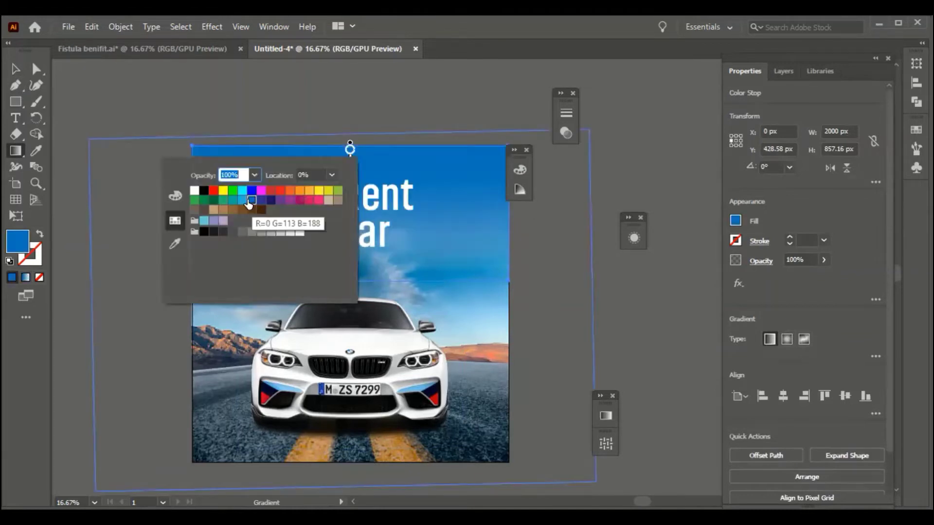
pyautogui.press('Escape')
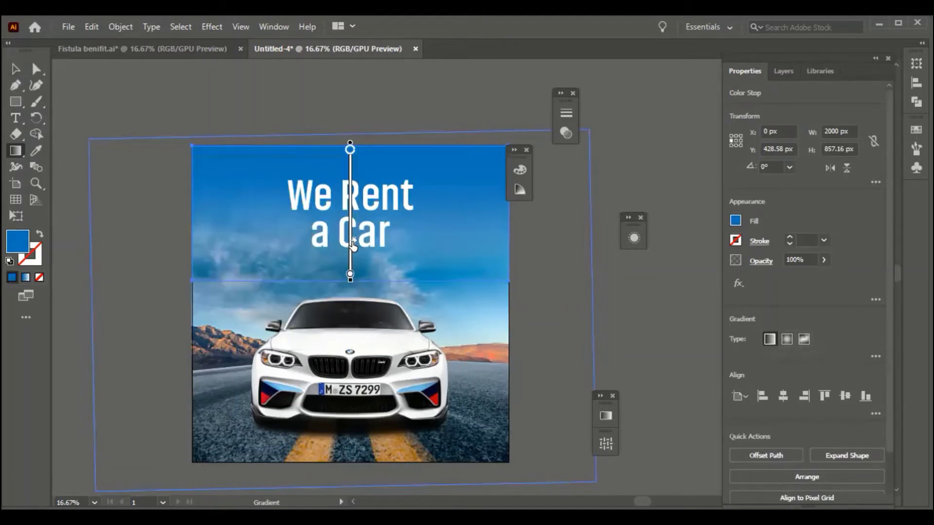
# Set the bottom gradient stop to blue too and deselect the rectangle.
pyautogui.click(350, 275)
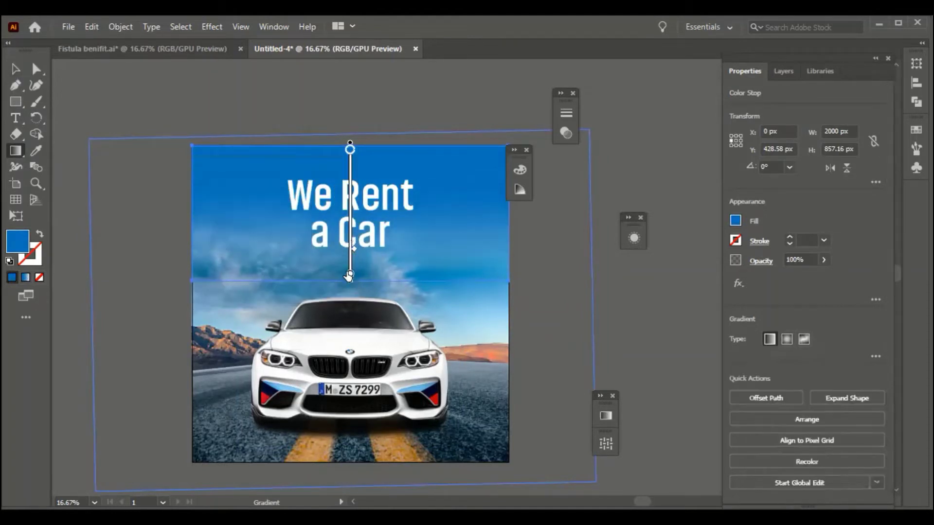
pyautogui.doubleClick(350, 274)
pyautogui.click(252, 325)
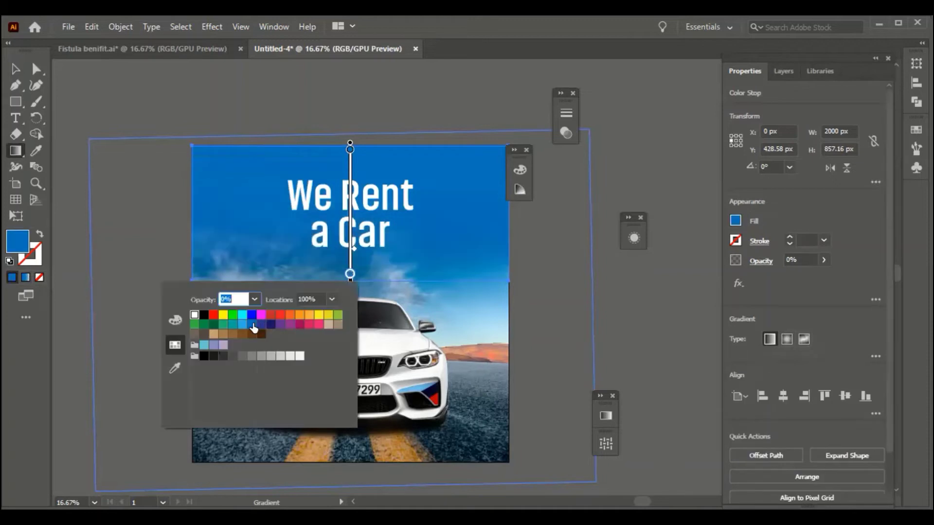
pyautogui.click(17, 70)
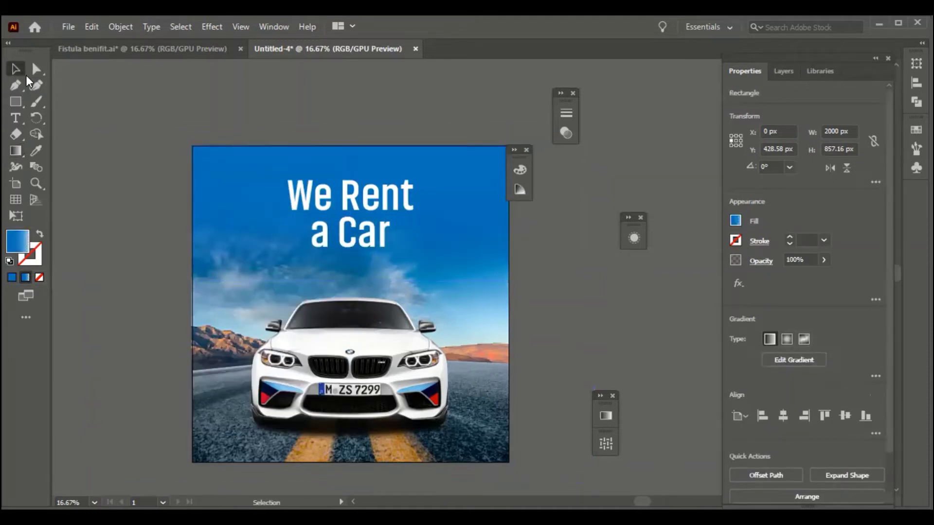
pyautogui.hotkey('ctrl', 'shift', 'a')
# Draw a bar just below the headline and shift it slightly left.
pyautogui.click(17, 103)
pyautogui.moveTo(296, 257); pyautogui.dragTo(424, 277)
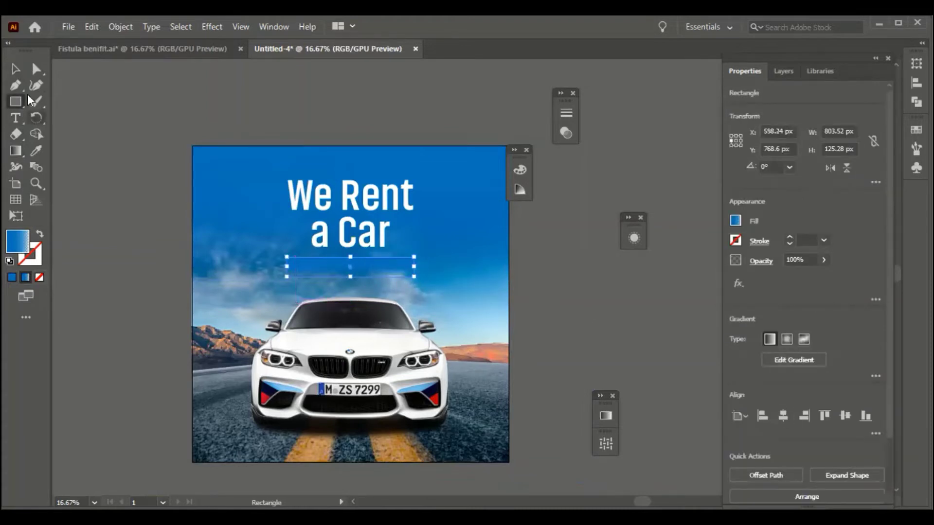
pyautogui.click(16, 69)
pyautogui.moveTo(398, 271); pyautogui.dragTo(389, 272)
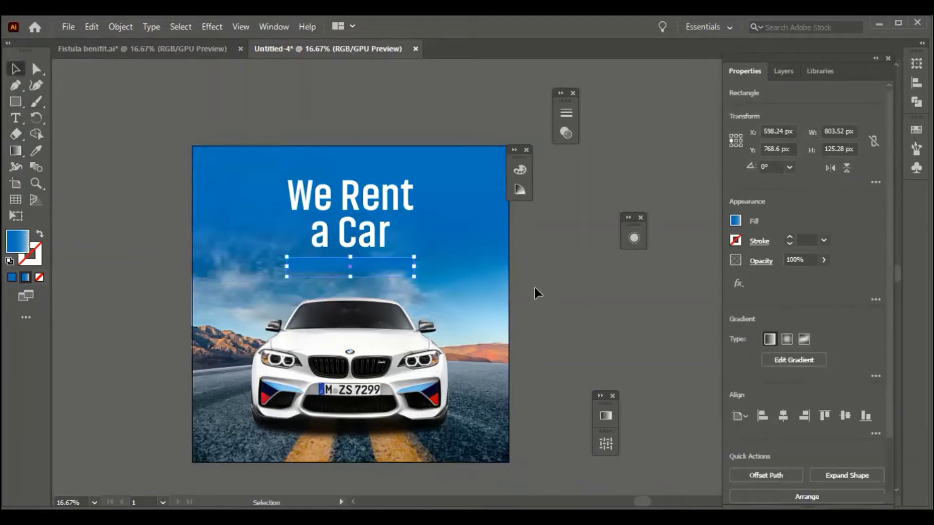
pyautogui.click(536, 288)
pyautogui.click(405, 268)
# Fill the bar white and position it just beneath the headline.
pyautogui.click(737, 219)
pyautogui.click(605, 269)
pyautogui.click(532, 245)
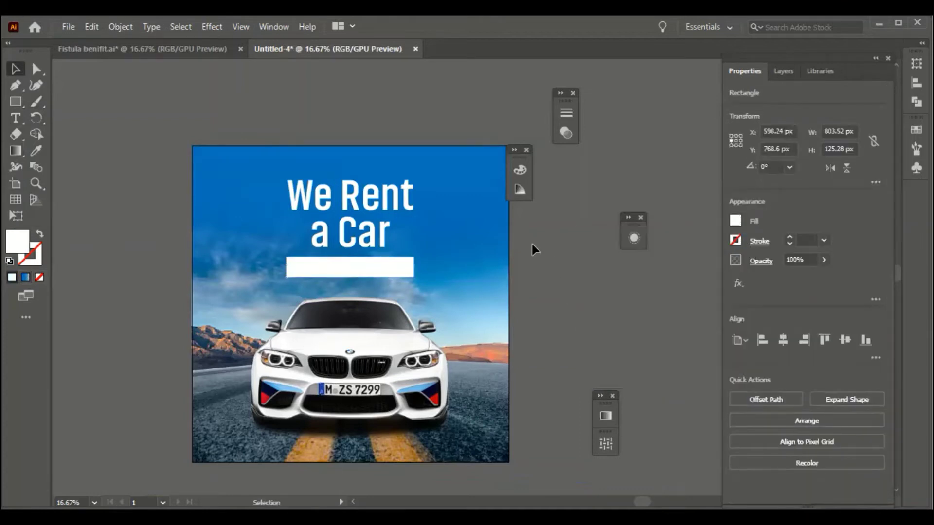
pyautogui.scroll(-1, 532, 245)
pyautogui.moveTo(370, 216); pyautogui.dragTo(369, 212)
pyautogui.click(391, 247)
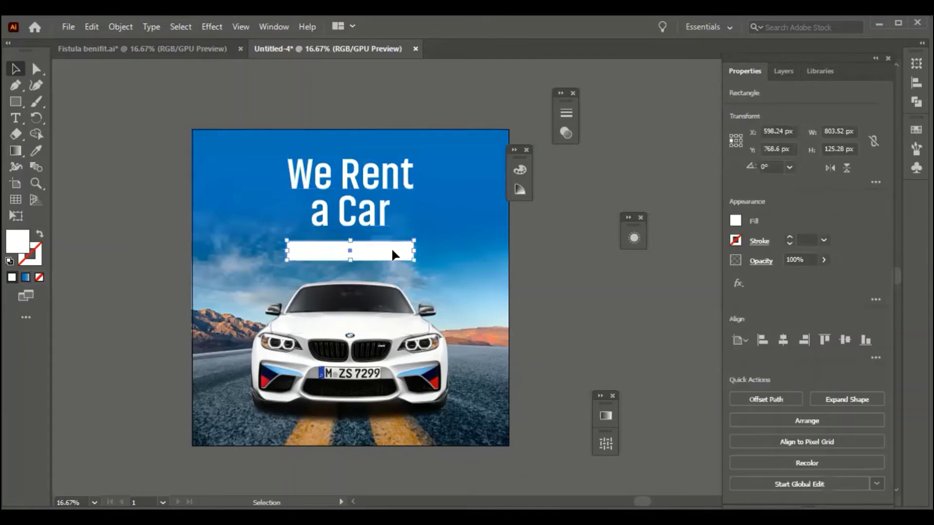
pyautogui.moveTo(391, 247); pyautogui.dragTo(391, 243)
pyautogui.scroll(1, 544, 303)
pyautogui.click(544, 303)
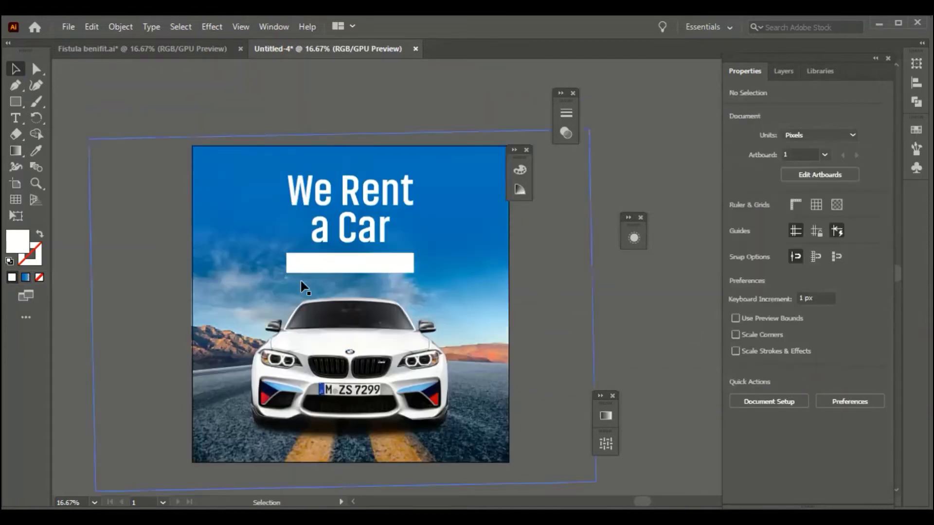
# Drag the live-corner widgets to round the bar's corners fully into a pill shape.
pyautogui.click(302, 267)
pyautogui.click(36, 69)
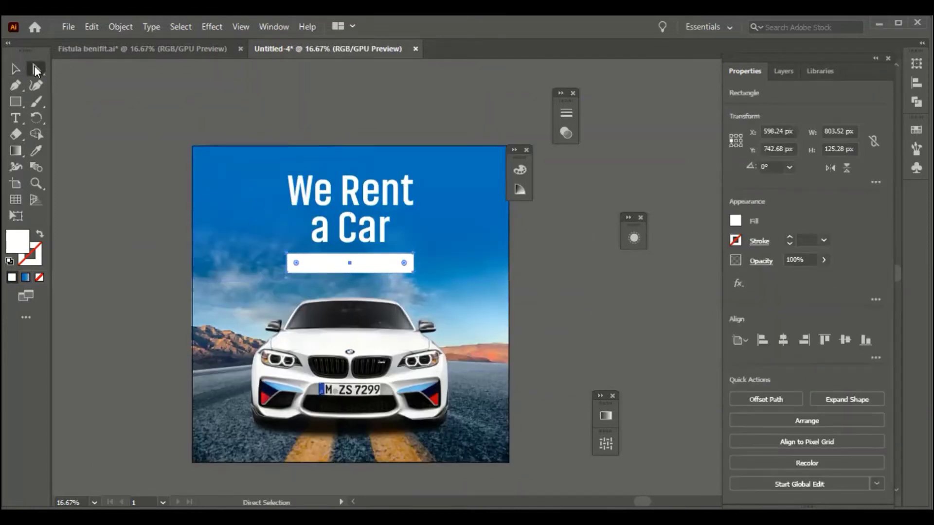
pyautogui.click(37, 69)
pyautogui.scroll(3, 340, 271)
pyautogui.scroll(1, 338, 264)
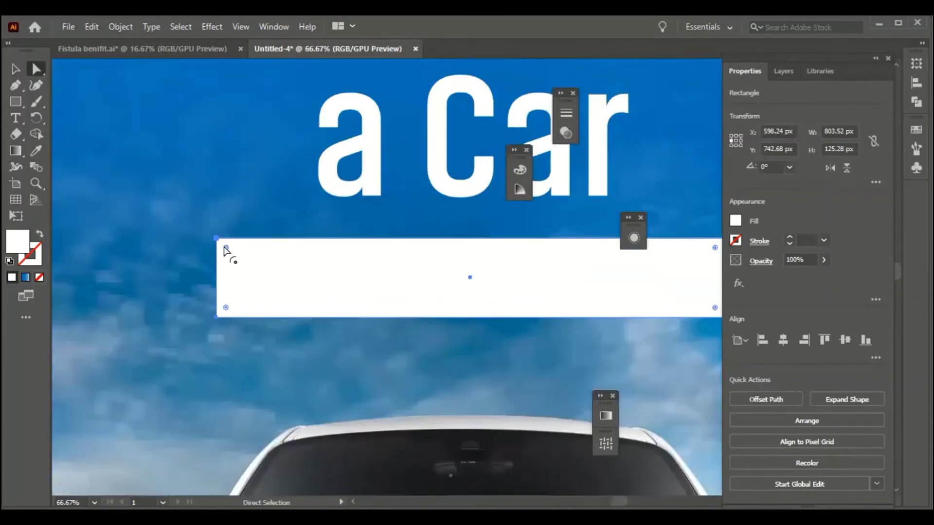
pyautogui.moveTo(229, 252); pyautogui.dragTo(235, 259)
pyautogui.hotkey('ctrl', '-')
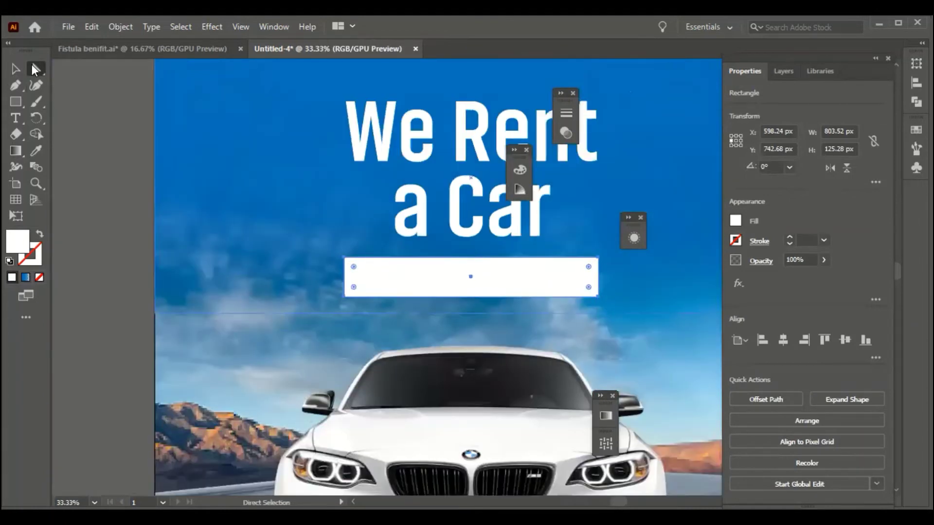
pyautogui.click(16, 69)
pyautogui.moveTo(352, 265); pyautogui.dragTo(356, 270)
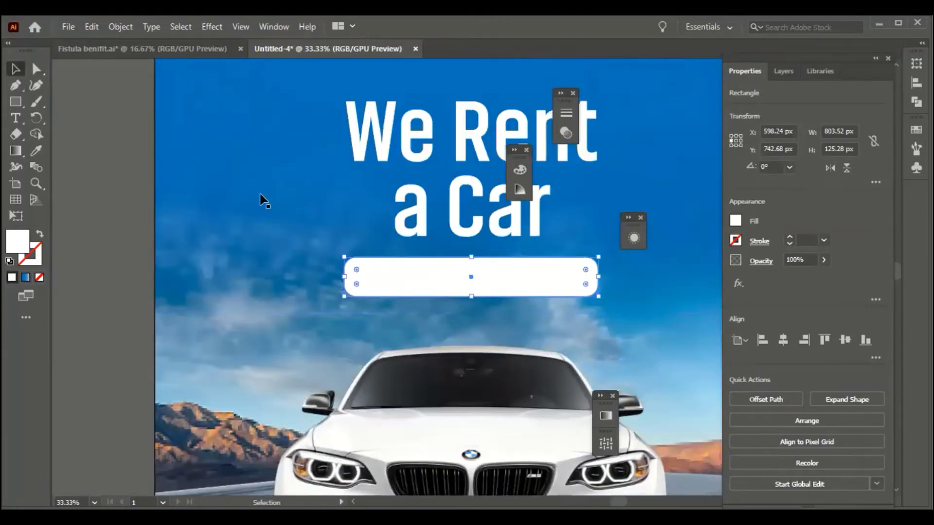
pyautogui.scroll(-1, 260, 194)
pyautogui.moveTo(459, 271); pyautogui.dragTo(498, 253)
# Try teal, cyan and medium blue swatch fills on the rounded bar.
pyautogui.click(120, 197)
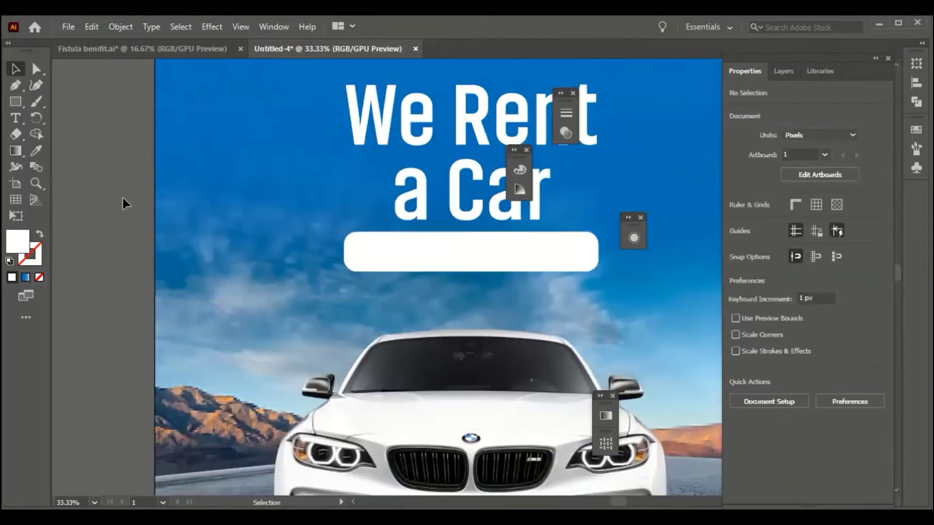
pyautogui.scroll(2, 123, 197)
pyautogui.click(508, 292)
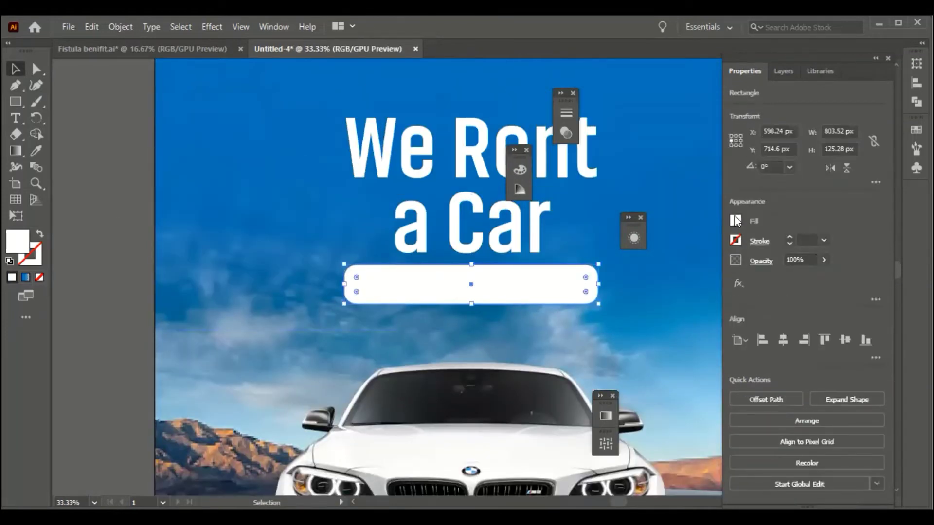
pyautogui.click(736, 221)
pyautogui.click(664, 278)
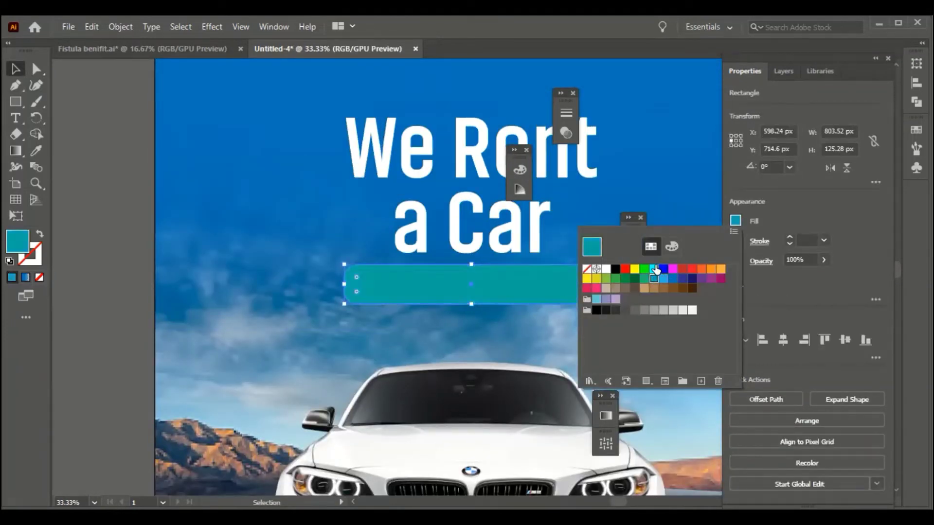
pyautogui.click(655, 269)
pyautogui.click(673, 279)
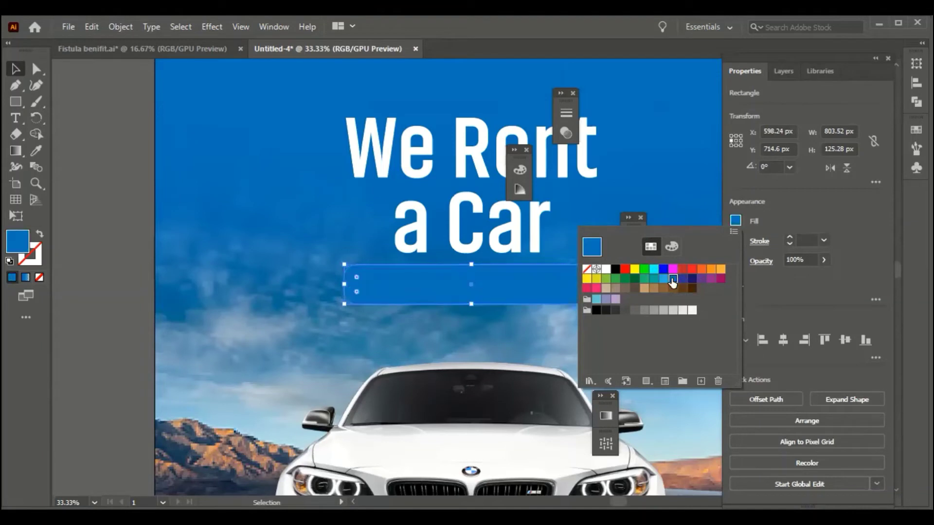
# Mix a custom RGB fill for the bar, settling on bright yellow from the spectrum.
pyautogui.click(671, 246)
pyautogui.moveTo(657, 294); pyautogui.dragTo(706, 293)
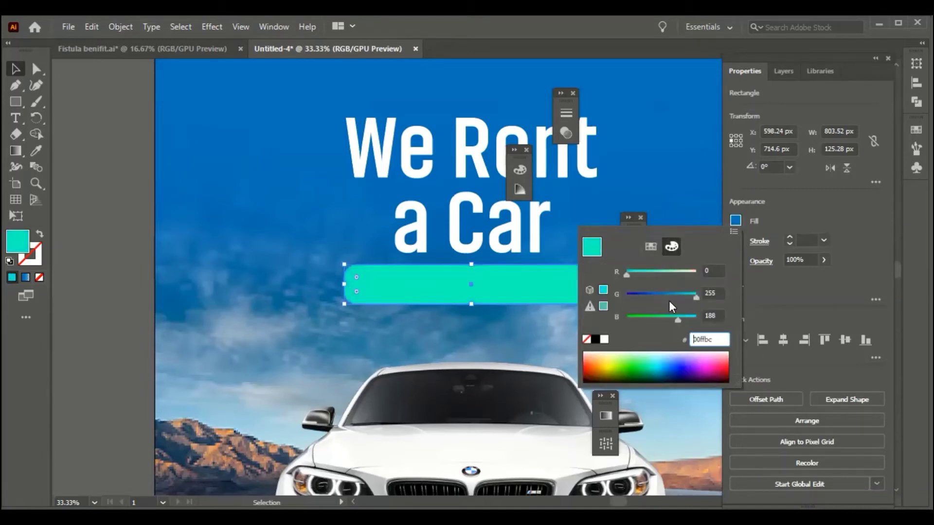
pyautogui.moveTo(677, 320); pyautogui.dragTo(702, 321)
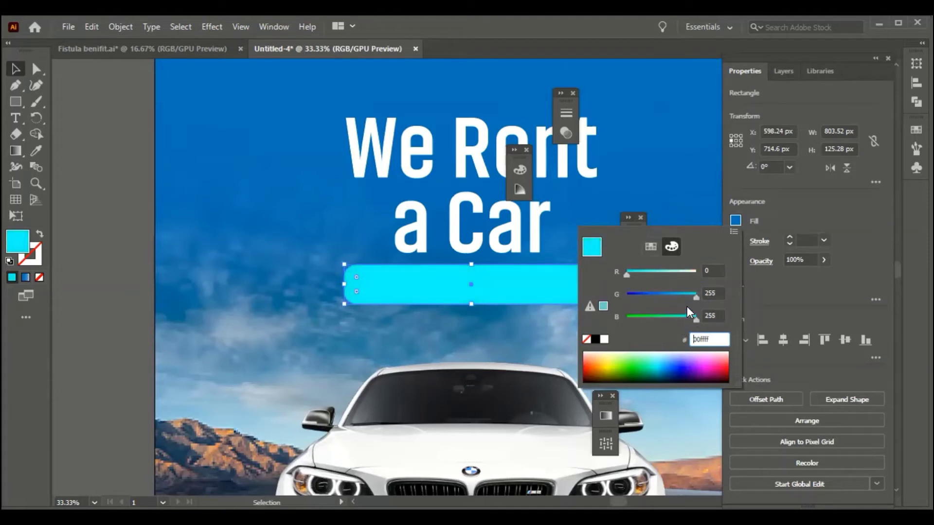
pyautogui.click(614, 359)
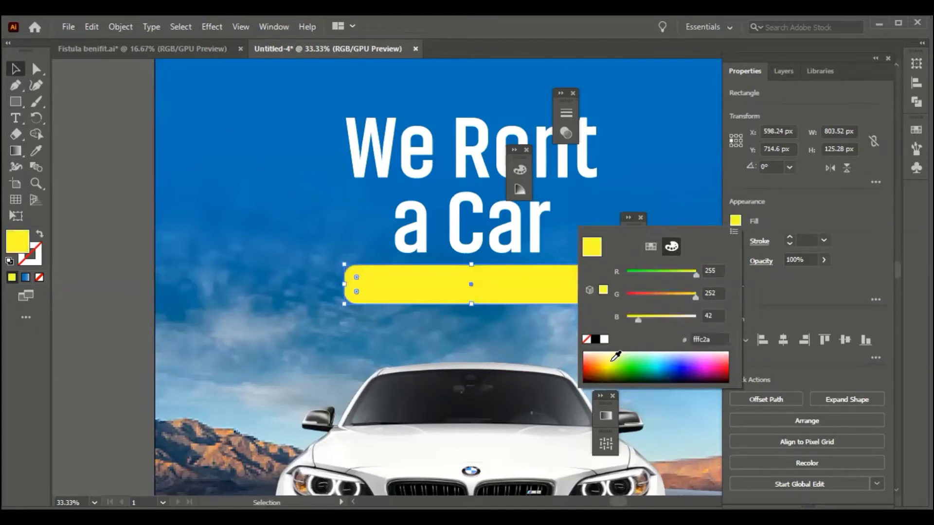
pyautogui.press('Escape')
pyautogui.hotkey('ctrl', '-')
# Create a text object beside the artboard, enlarge it and type 'Book Now'.
pyautogui.click(22, 122)
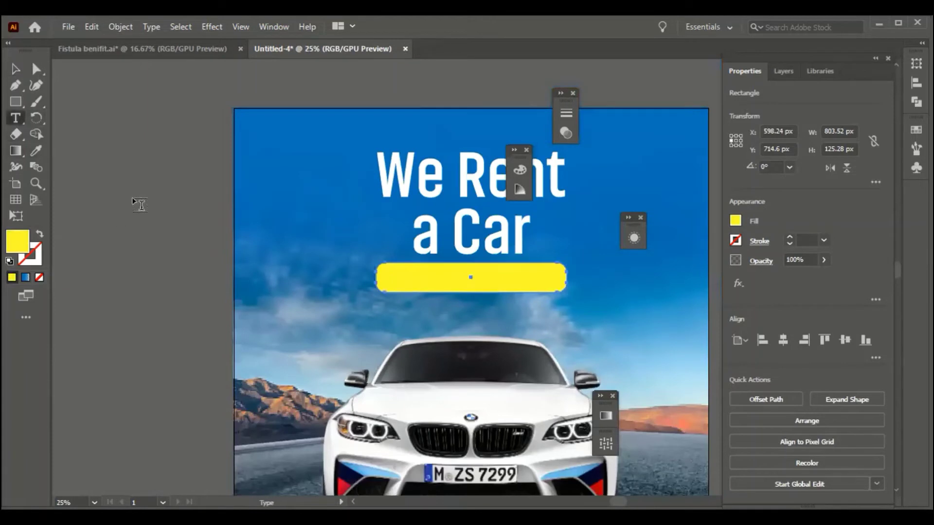
pyautogui.click(133, 199)
pyautogui.click(14, 70)
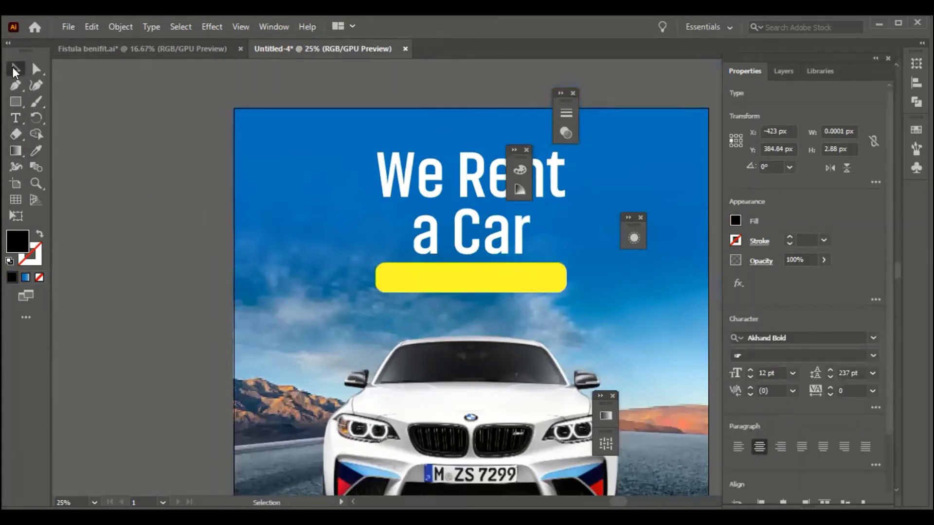
pyautogui.click(16, 117)
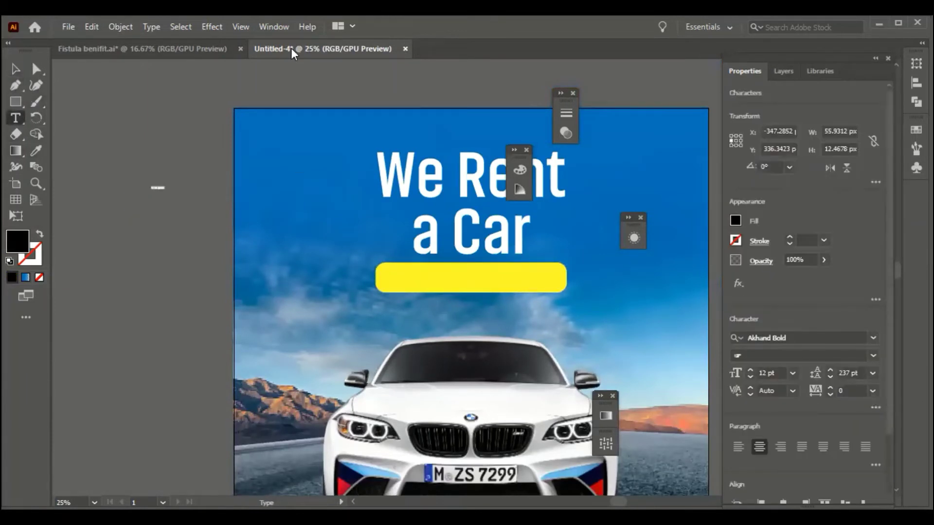
pyautogui.click(15, 68)
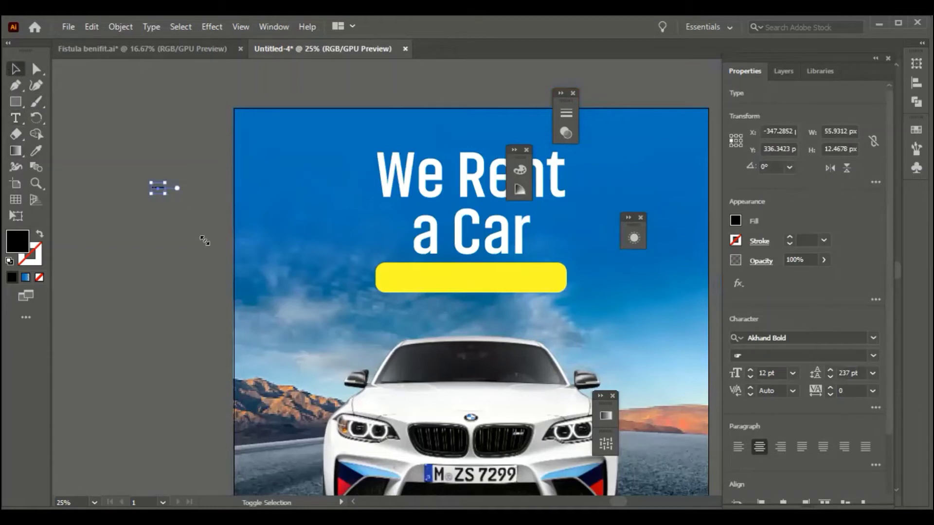
pyautogui.moveTo(164, 193); pyautogui.dragTo(237, 203)
pyautogui.doubleClick(200, 195)
pyautogui.write('Bo')
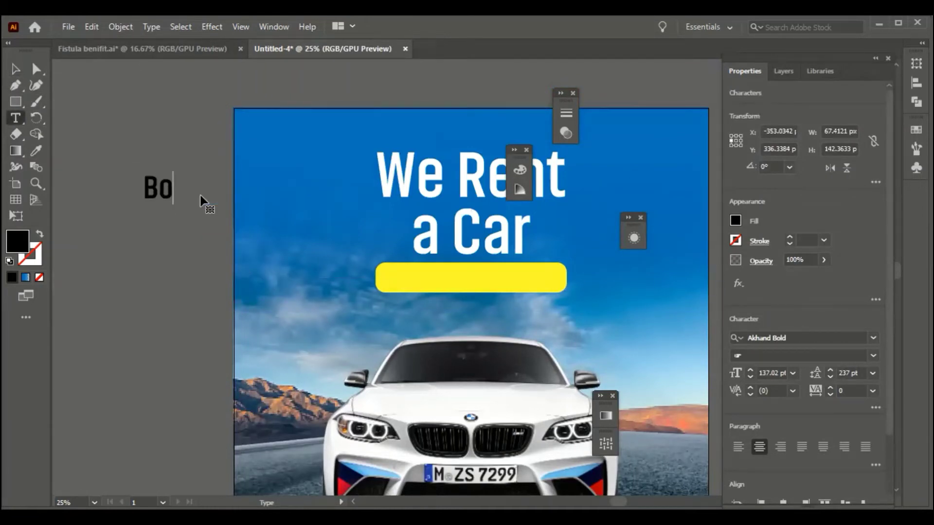
pyautogui.write('ok Now')
pyautogui.press('Escape')
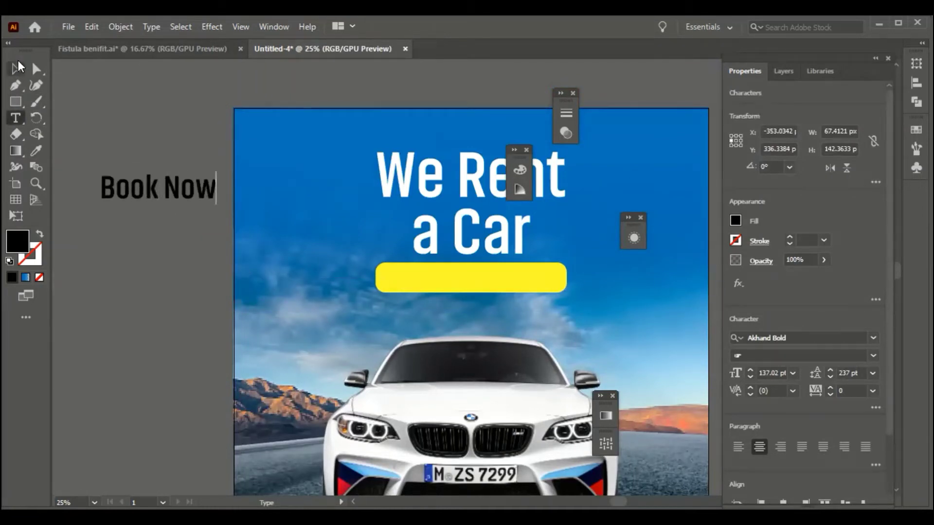
# Try Myriad Pro on 'Book Now', then search fonts for 'mon' to preview Montserrat.
pyautogui.click(873, 339)
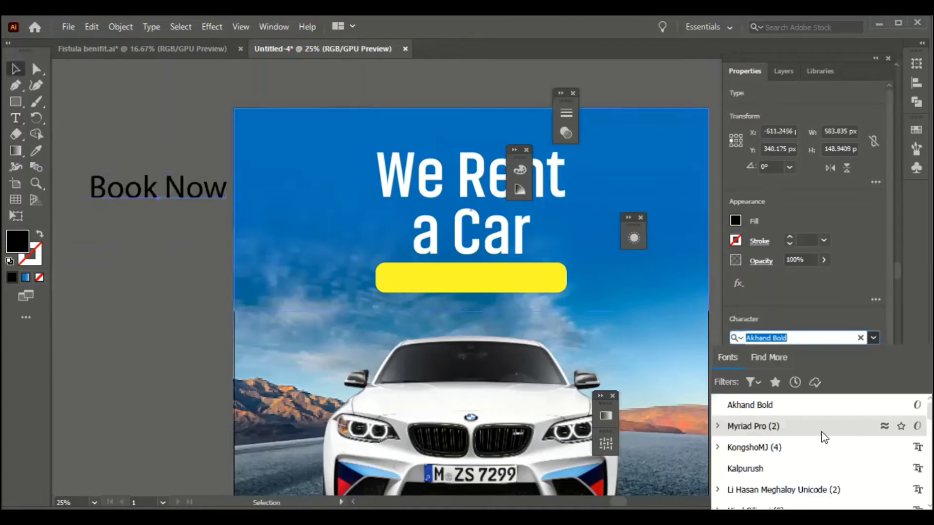
pyautogui.click(823, 437)
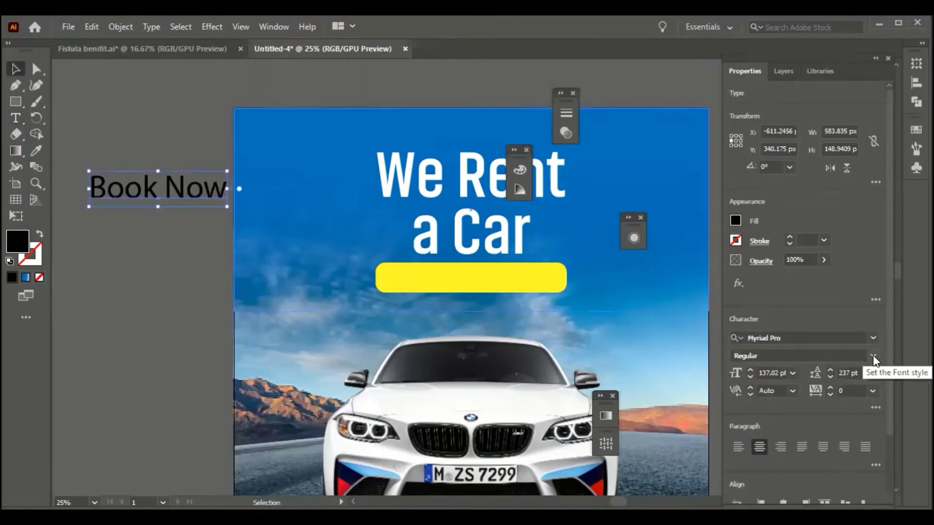
pyautogui.click(874, 357)
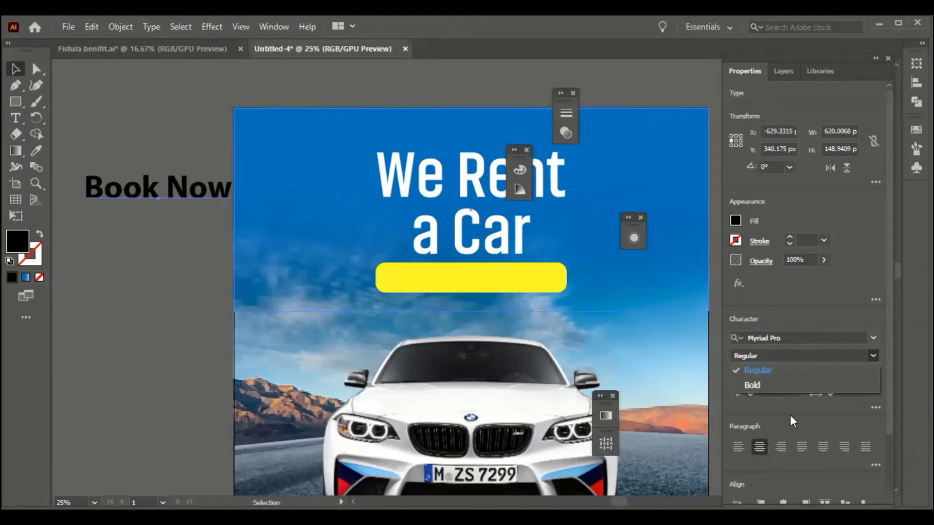
pyautogui.click(788, 338)
pyautogui.write('mon')
pyautogui.scroll(-2, 796, 469)
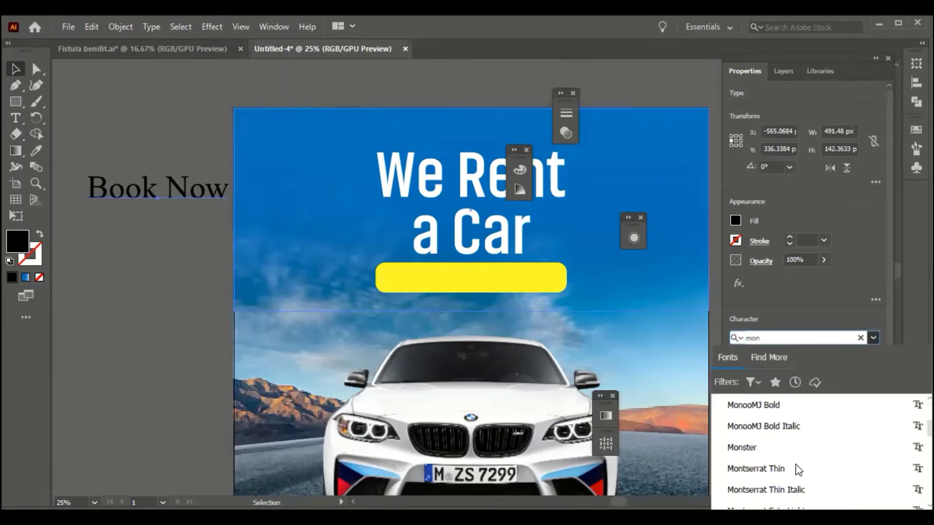
pyautogui.scroll(-1, 773, 472)
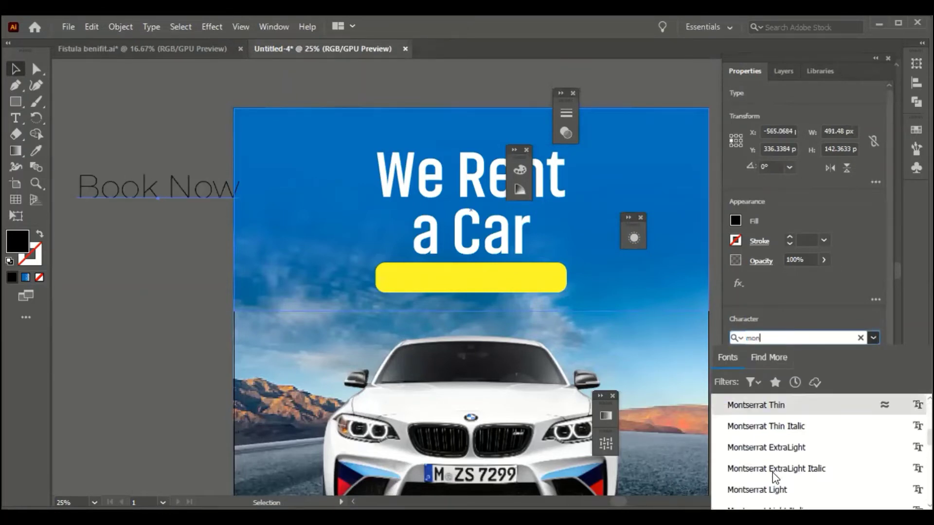
pyautogui.scroll(-2, 771, 464)
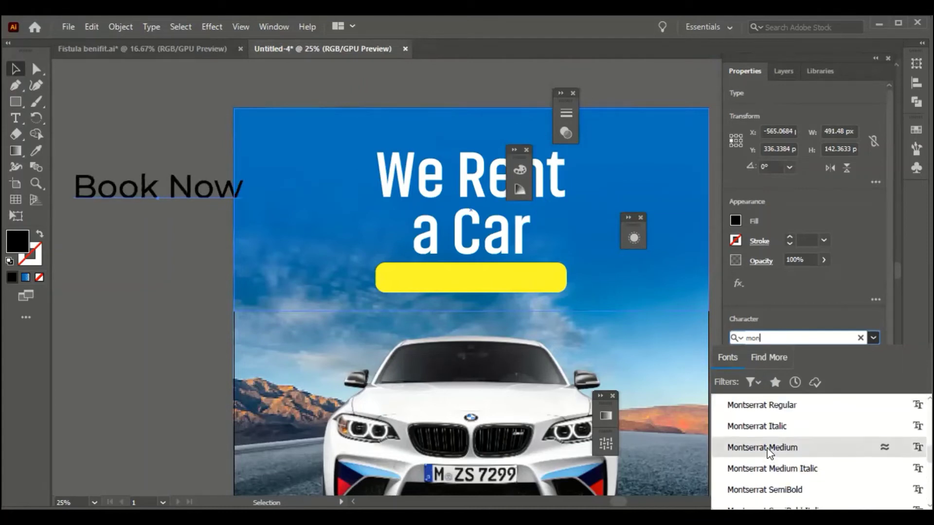
# Apply Montserrat Medium to the Book Now text and resize it onto the yellow button.
pyautogui.click(770, 449)
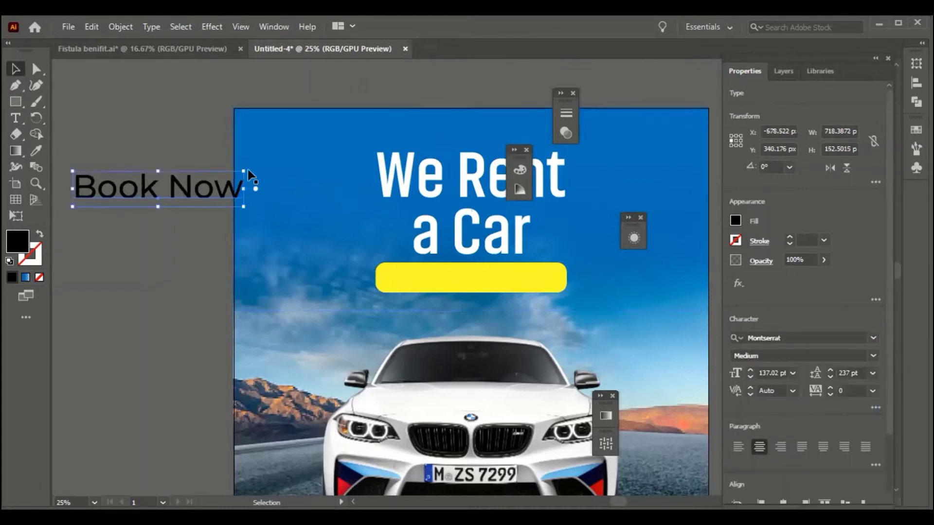
pyautogui.moveTo(241, 174); pyautogui.dragTo(225, 176)
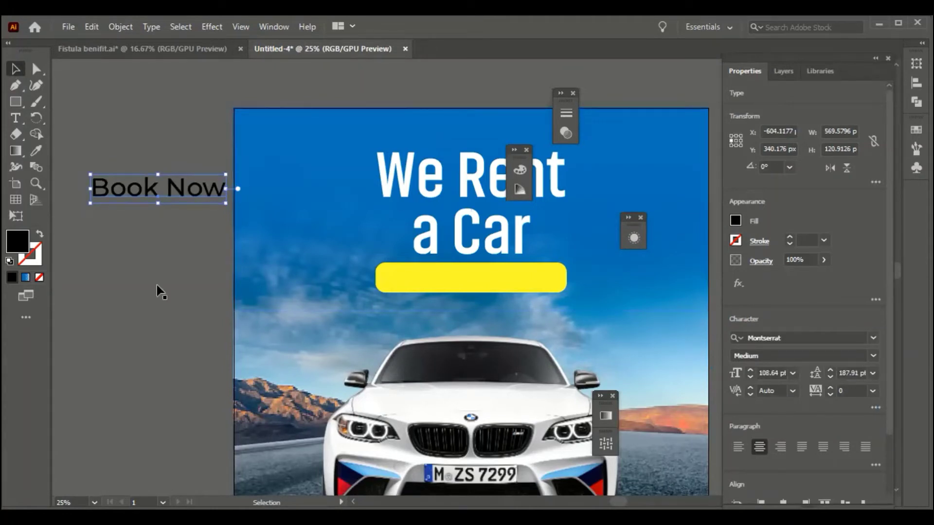
pyautogui.moveTo(226, 174)
pyautogui.mouseDown()
pyautogui.moveTo(235, 176)
pyautogui.moveTo(214, 178)
pyautogui.moveTo(501, 275)
pyautogui.mouseUp()
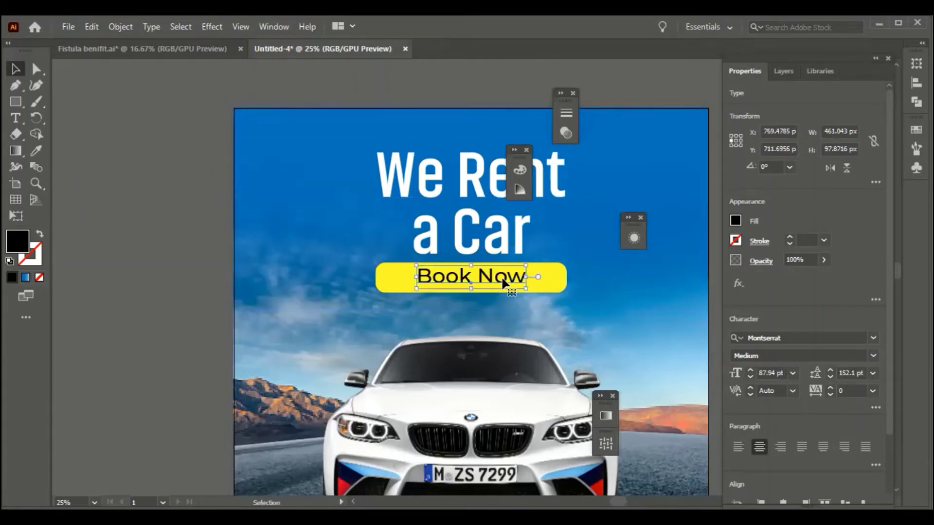
# Colour the Book Now text blue from the swatches, then lower its G value to deepen it.
pyautogui.click(736, 221)
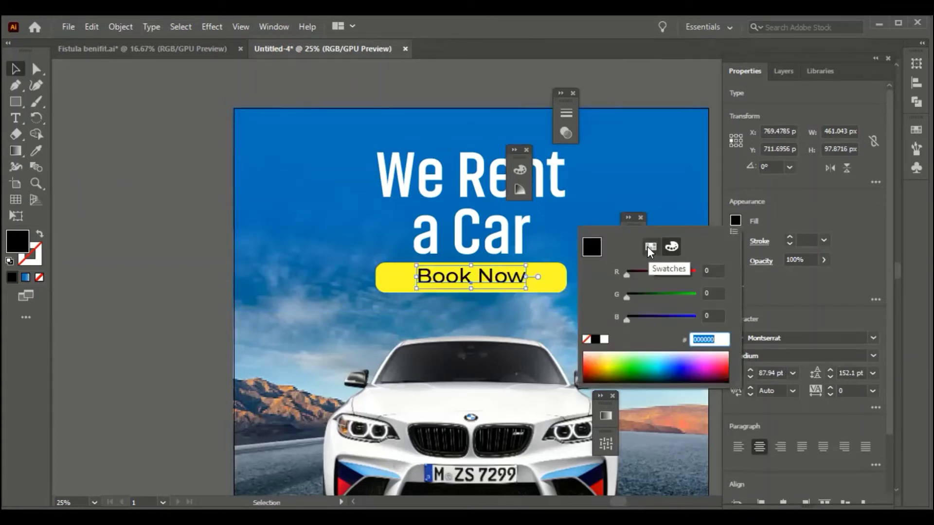
pyautogui.click(647, 247)
pyautogui.click(673, 279)
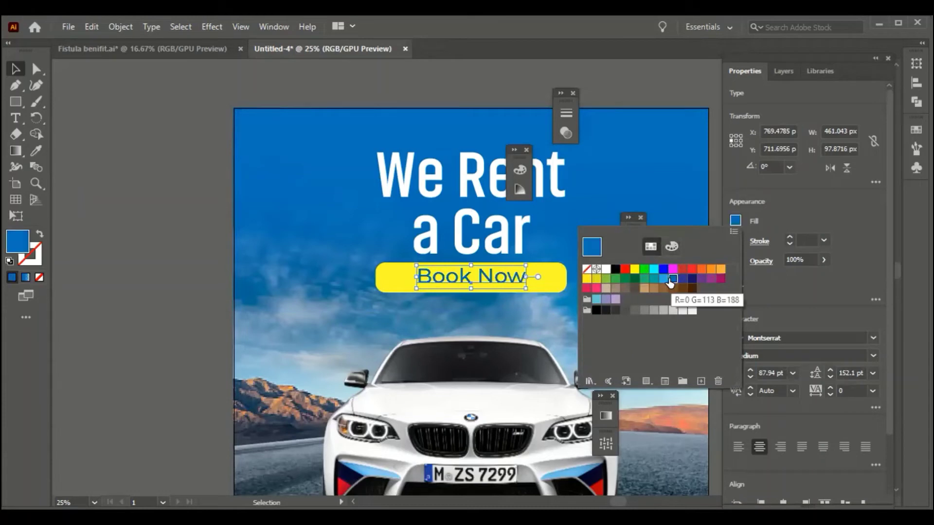
pyautogui.click(672, 247)
pyautogui.moveTo(657, 294); pyautogui.dragTo(642, 297)
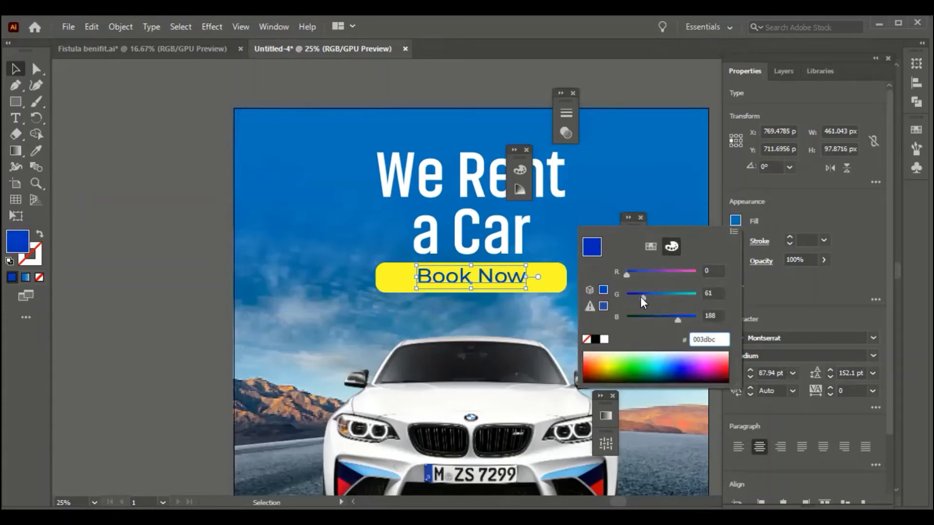
pyautogui.click(141, 193)
pyautogui.scroll(-1, 141, 194)
pyautogui.click(388, 257)
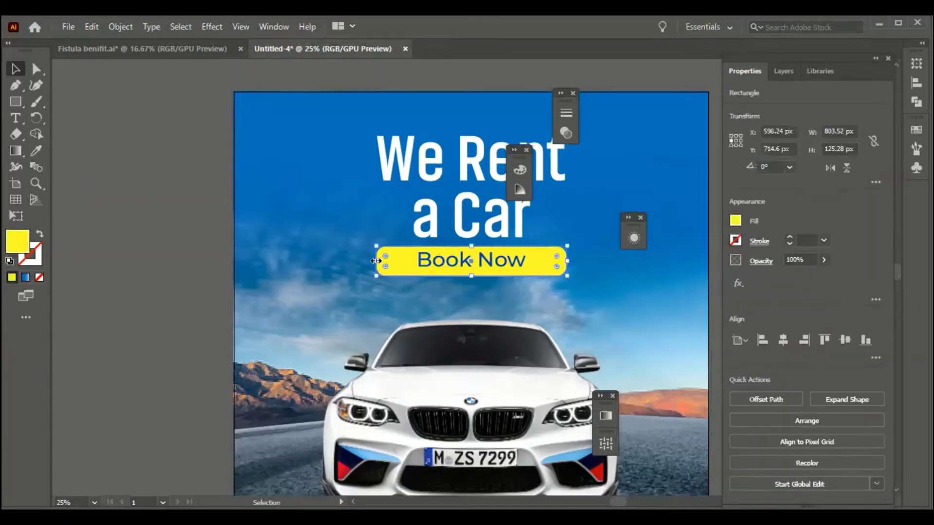
# Narrow the yellow button from its left and right sides to hug the Book Now text.
pyautogui.moveTo(376, 261); pyautogui.dragTo(401, 262)
pyautogui.moveTo(565, 261); pyautogui.dragTo(539, 258)
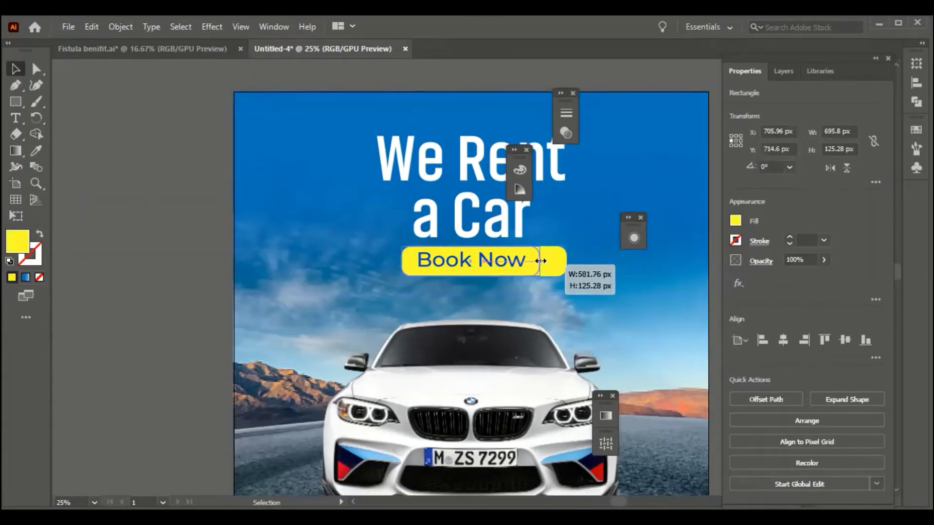
pyautogui.click(196, 241)
pyautogui.scroll(-1, 197, 241)
pyautogui.scroll(1, 197, 241)
pyautogui.click(481, 247)
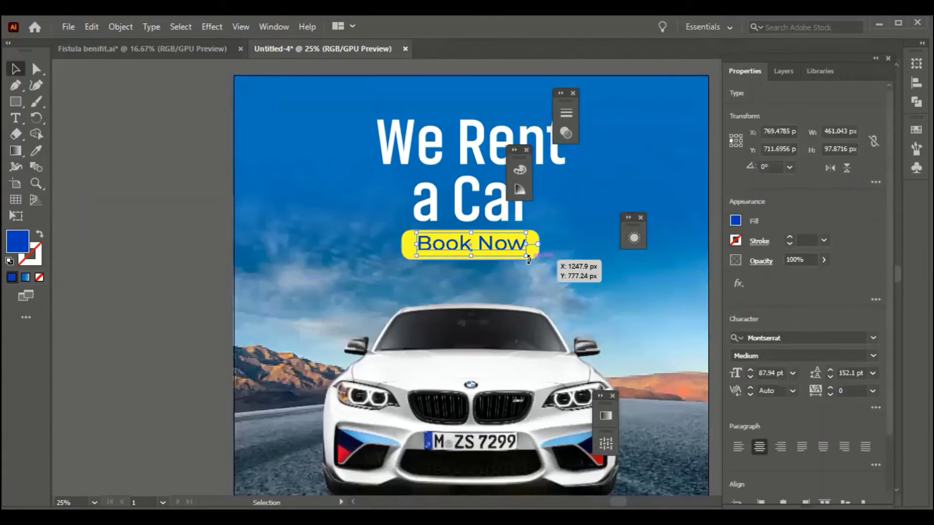
pyautogui.click(187, 251)
pyautogui.scroll(1, 188, 251)
pyautogui.click(483, 302)
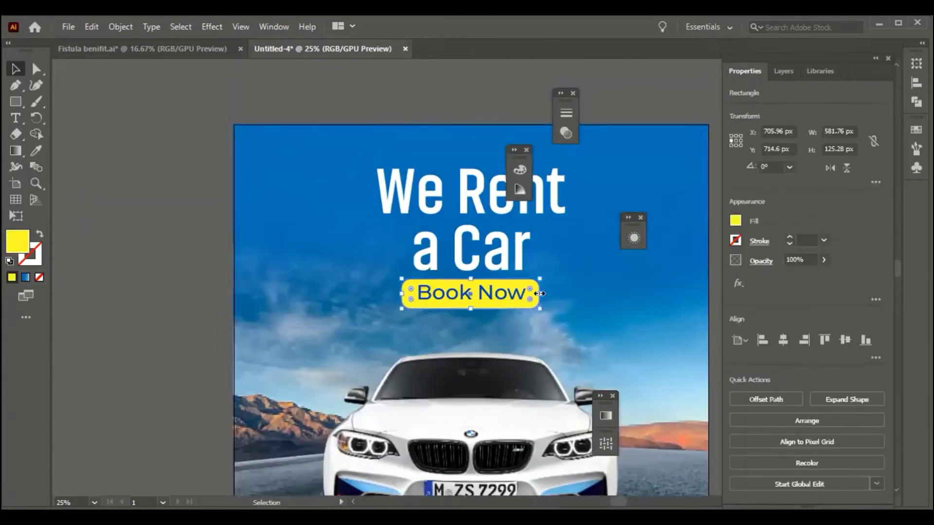
pyautogui.moveTo(538, 293); pyautogui.dragTo(534, 293)
pyautogui.moveTo(401, 293); pyautogui.dragTo(407, 294)
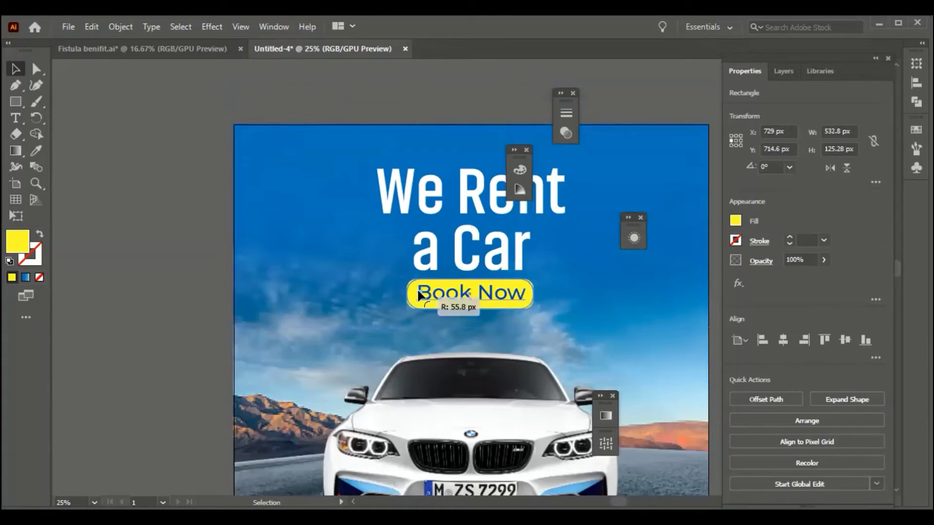
# Re-centre the artboard and make the yellow pill slightly shorter with fully rounded ends.
pyautogui.click(209, 264)
pyautogui.scroll(-2, 190, 260)
pyautogui.click(287, 257)
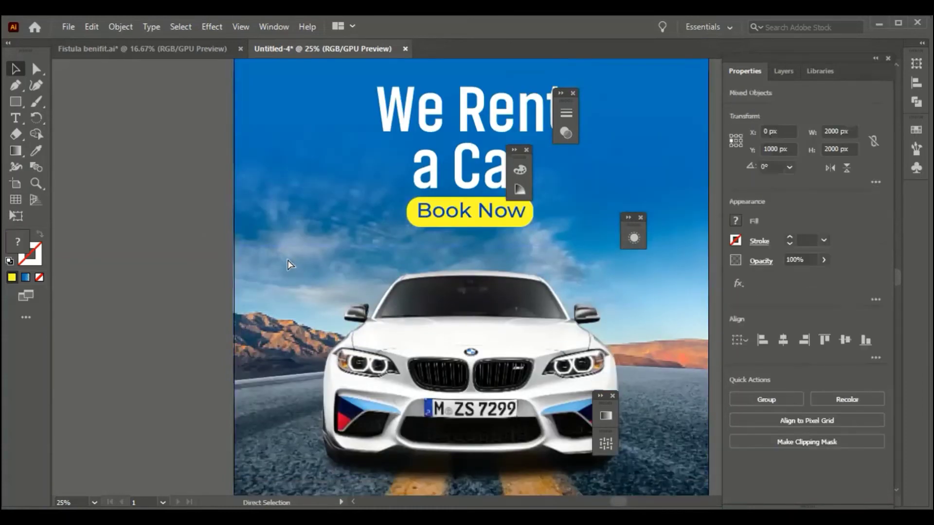
pyautogui.hotkey('ctrl', 'shift', 'a')
pyautogui.moveTo(419, 266); pyautogui.dragTo(421, 291)
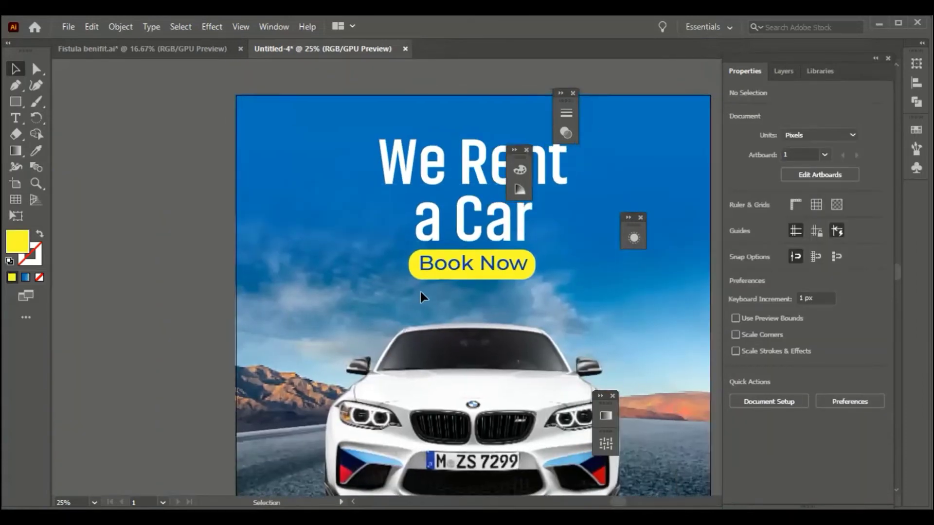
pyautogui.moveTo(498, 266); pyautogui.dragTo(499, 267)
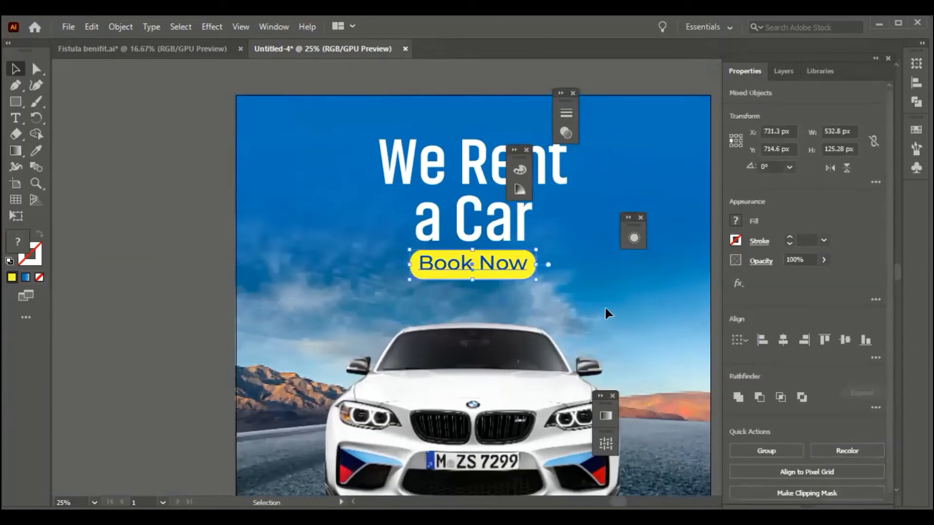
pyautogui.press('a')
pyautogui.click(211, 283)
pyautogui.click(501, 270)
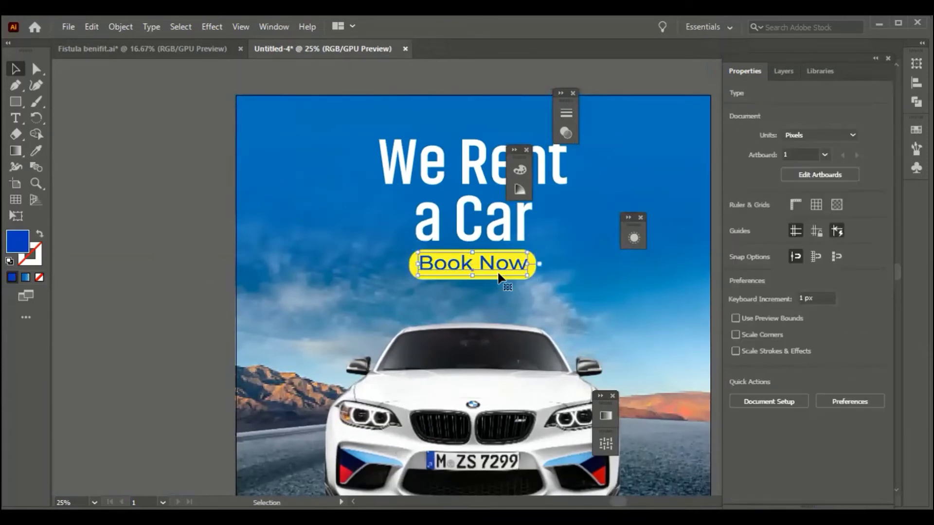
pyautogui.click(533, 265)
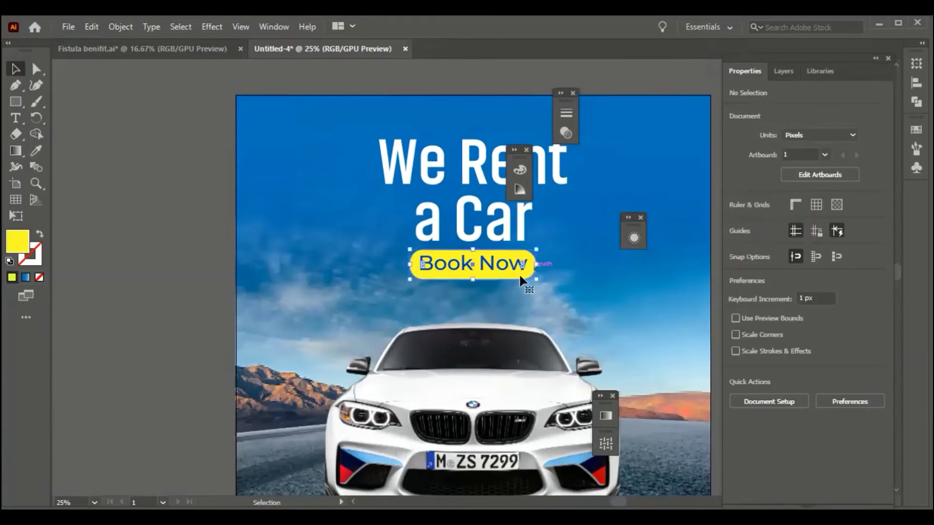
pyautogui.moveTo(471, 279); pyautogui.dragTo(474, 277)
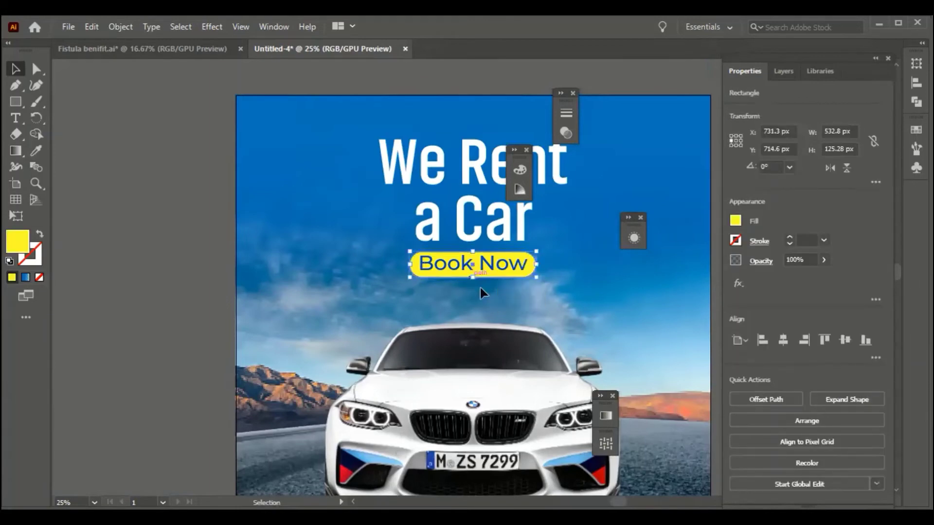
pyautogui.scroll(2, 587, 303)
pyautogui.scroll(-3, 588, 303)
pyautogui.click(588, 302)
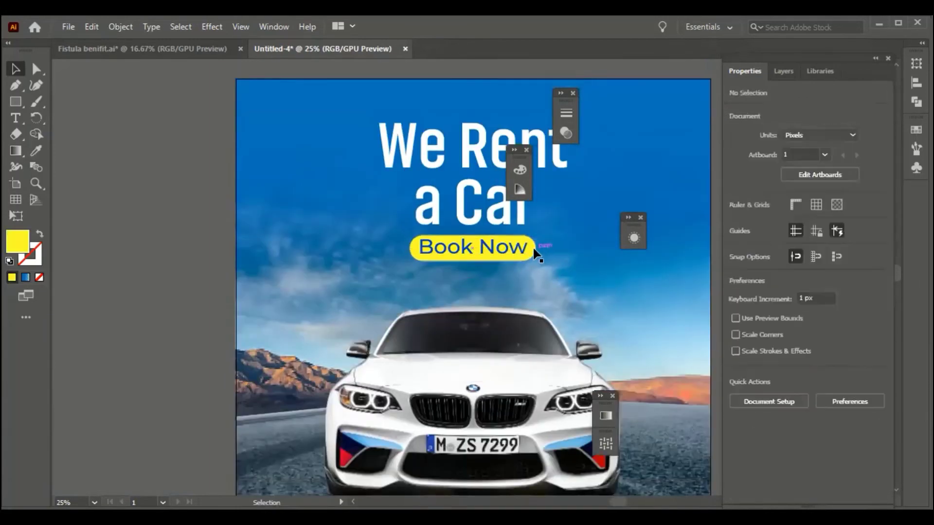
# Add a Stylize > Drop Shadow to the yellow button and edit its opacity to 50%.
pyautogui.click(218, 29)
pyautogui.click(676, 294)
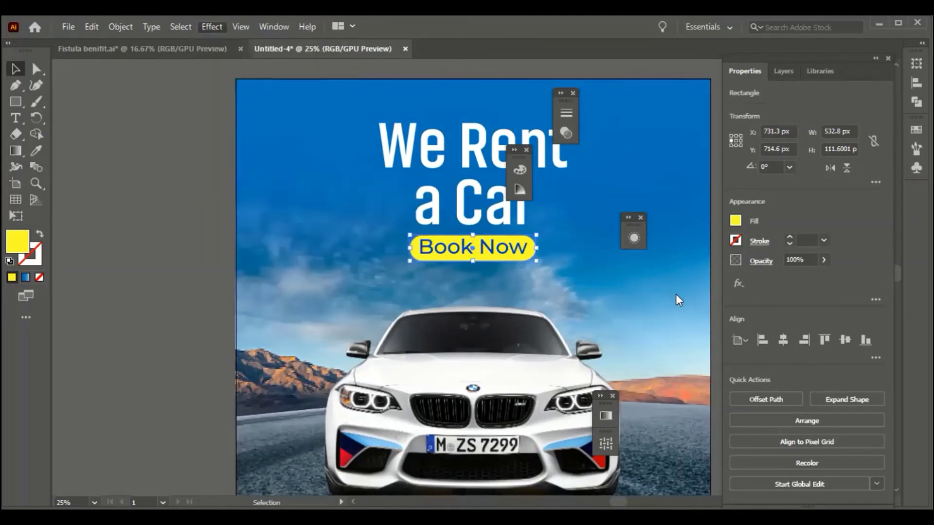
pyautogui.click(676, 369)
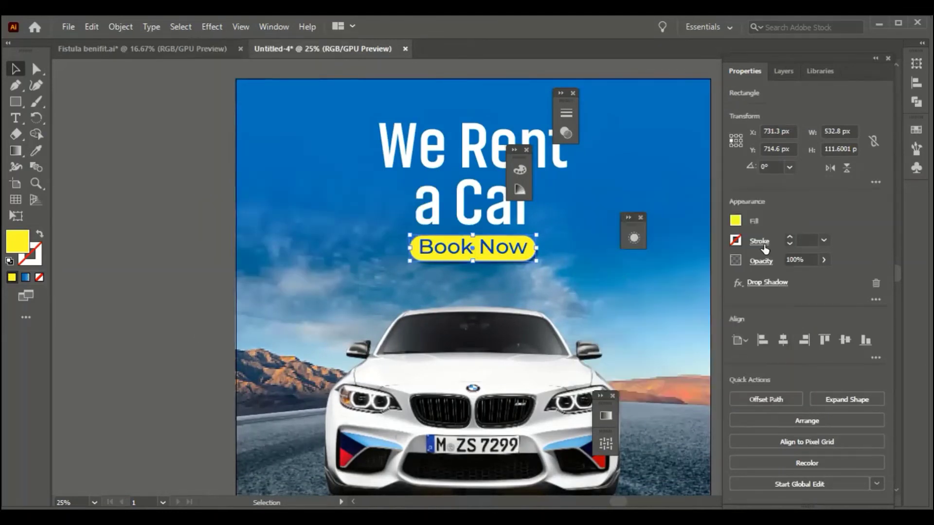
pyautogui.click(773, 283)
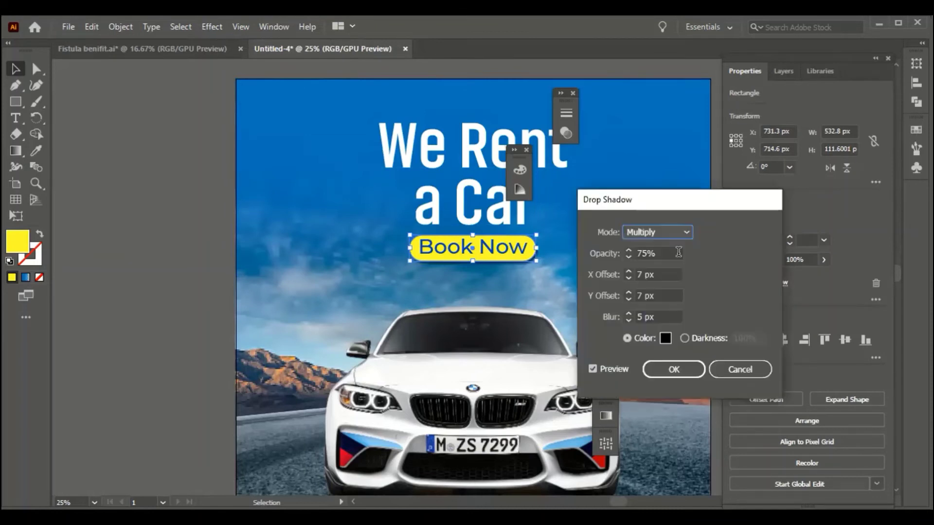
pyautogui.doubleClick(659, 254)
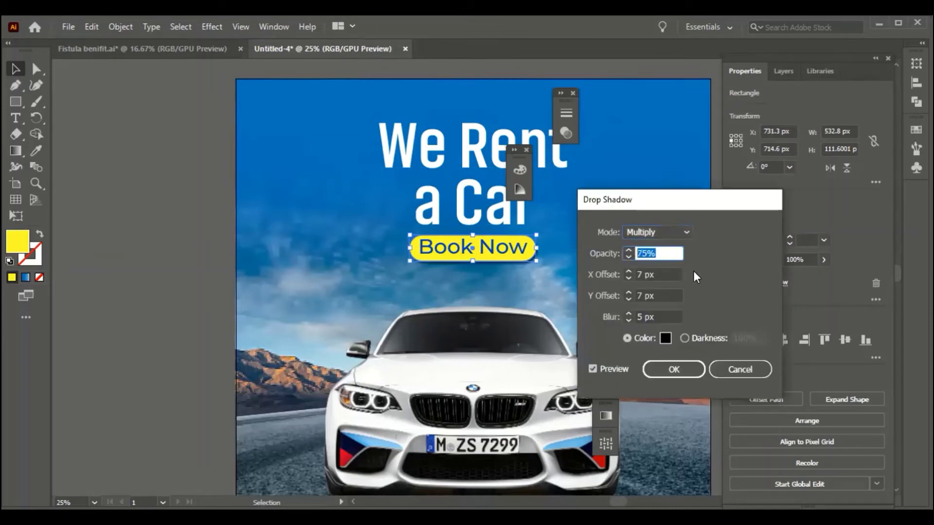
pyautogui.write('50')
pyautogui.click(666, 274)
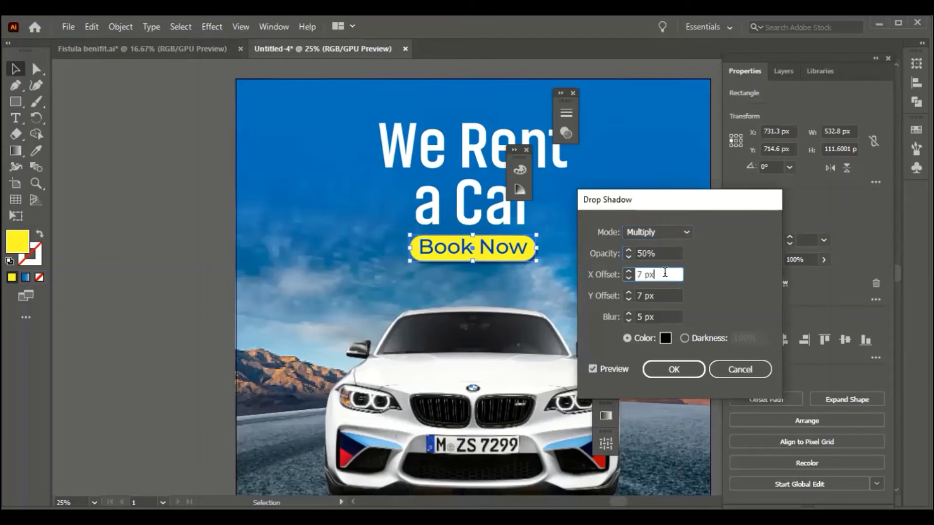
pyautogui.click(657, 368)
pyautogui.click(211, 270)
pyautogui.scroll(-1, 477, 251)
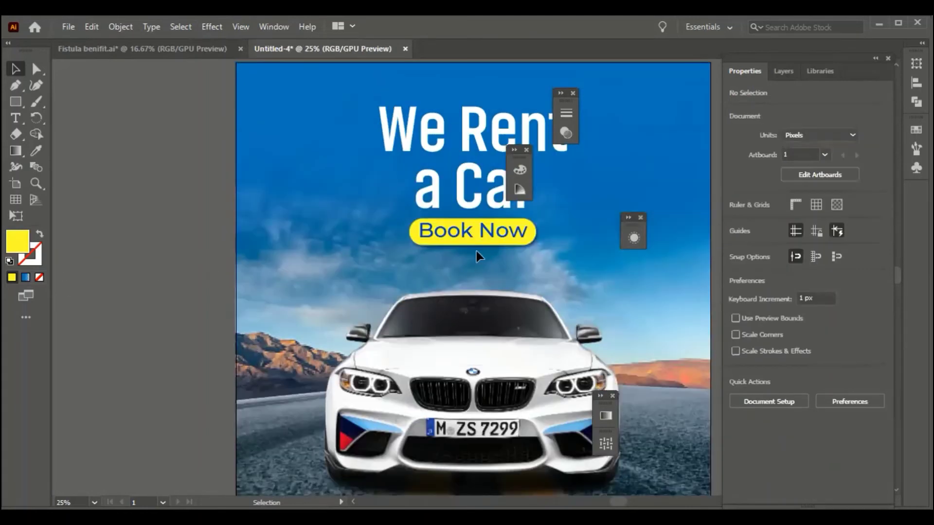
# Group the Book Now text with the yellow button and zoom out to the whole artboard.
pyautogui.click(502, 235)
pyautogui.hotkey('ctrl', 'g')
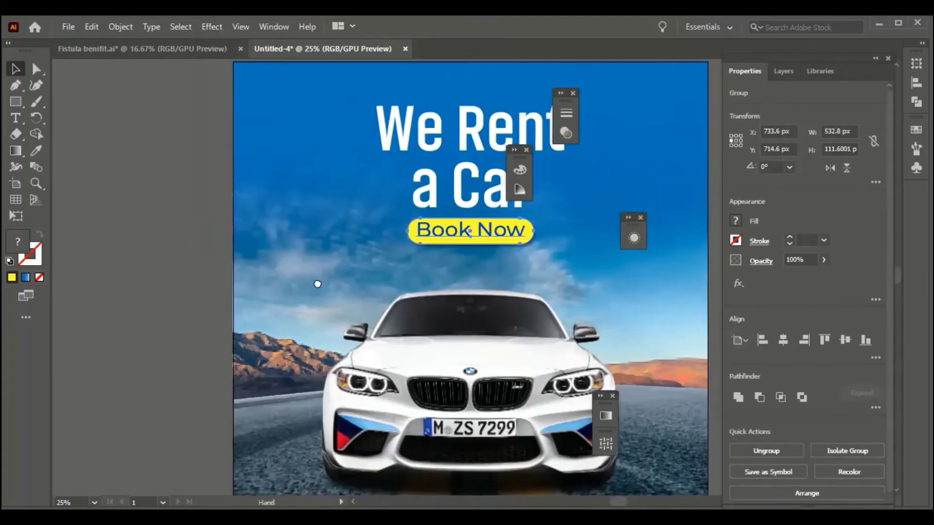
pyautogui.moveTo(440, 302)
pyautogui.mouseDown()
pyautogui.moveTo(381, 334)
pyautogui.moveTo(358, 321)
pyautogui.mouseUp()
pyautogui.hotkey('ctrl', '-')
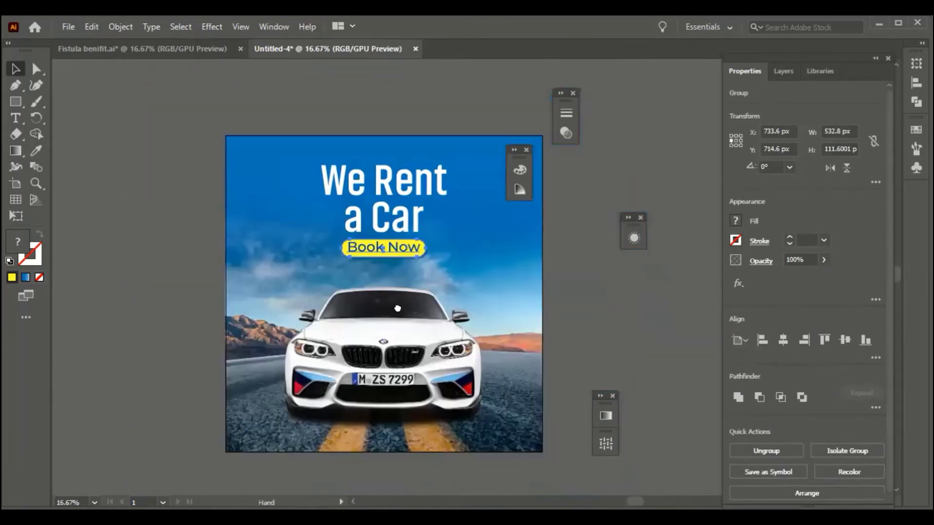
pyautogui.click(626, 339)
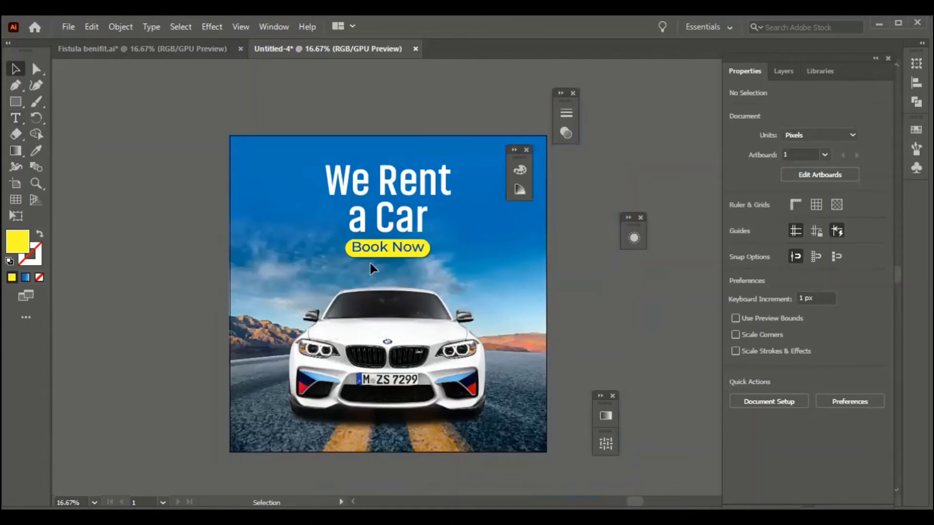
# Nudge the Book Now group into place centred below the headline.
pyautogui.moveTo(400, 249)
pyautogui.mouseDown()
pyautogui.moveTo(325, 430)
pyautogui.moveTo(299, 432)
pyautogui.moveTo(309, 432)
pyautogui.moveTo(414, 265)
pyautogui.mouseUp()
pyautogui.click(200, 410)
pyautogui.scroll(-1, 200, 411)
pyautogui.scroll(2, 200, 410)
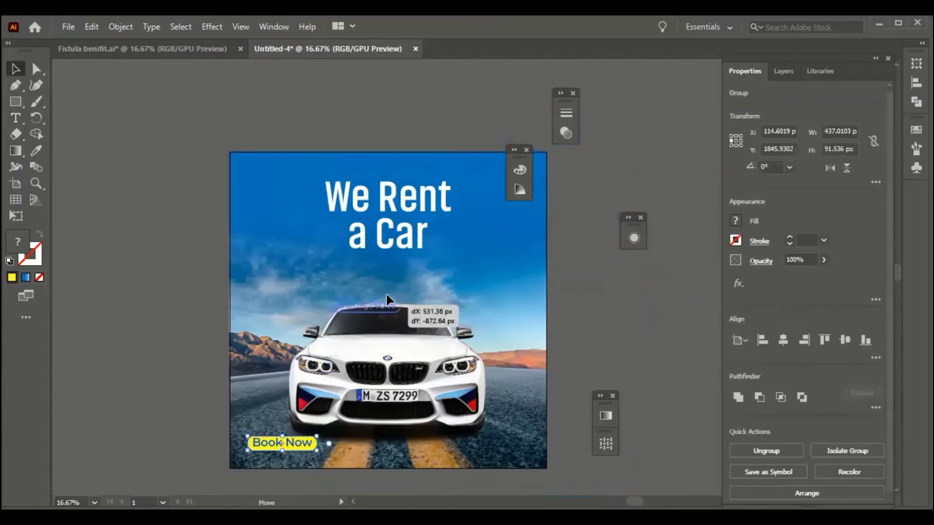
pyautogui.click(162, 262)
pyautogui.scroll(-2, 162, 262)
pyautogui.scroll(1, 162, 262)
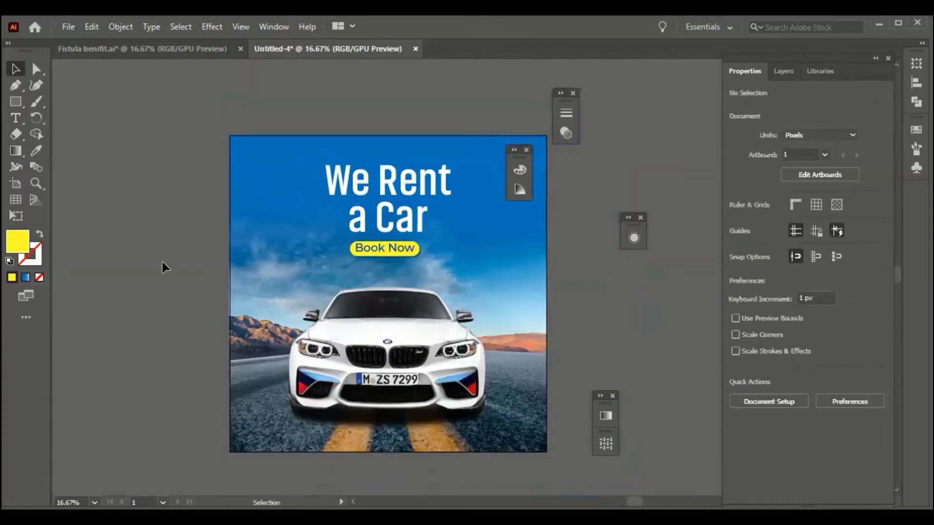
pyautogui.moveTo(360, 253); pyautogui.dragTo(363, 253)
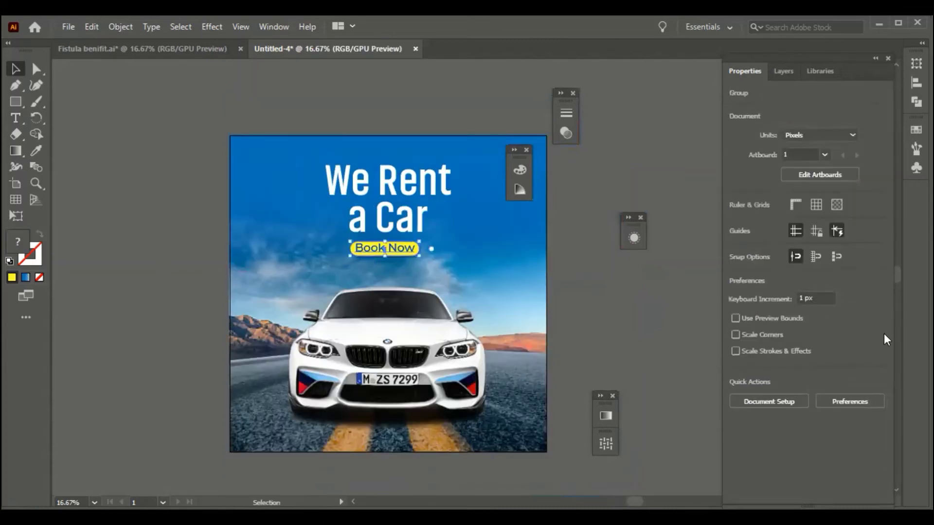
pyautogui.click(596, 288)
pyautogui.scroll(-1, 597, 289)
pyautogui.scroll(1, 597, 289)
pyautogui.click(16, 118)
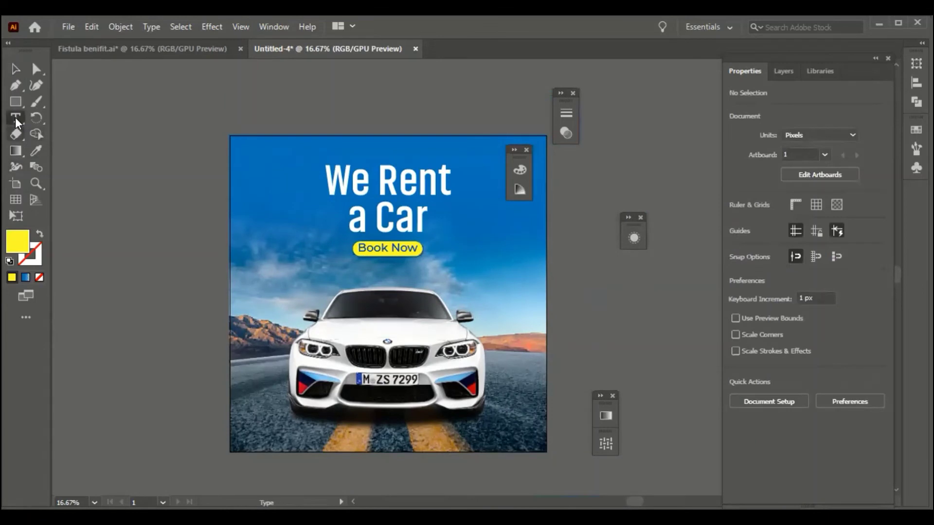
pyautogui.scroll(3, 240, 152)
pyautogui.click(236, 151)
pyautogui.press('Escape')
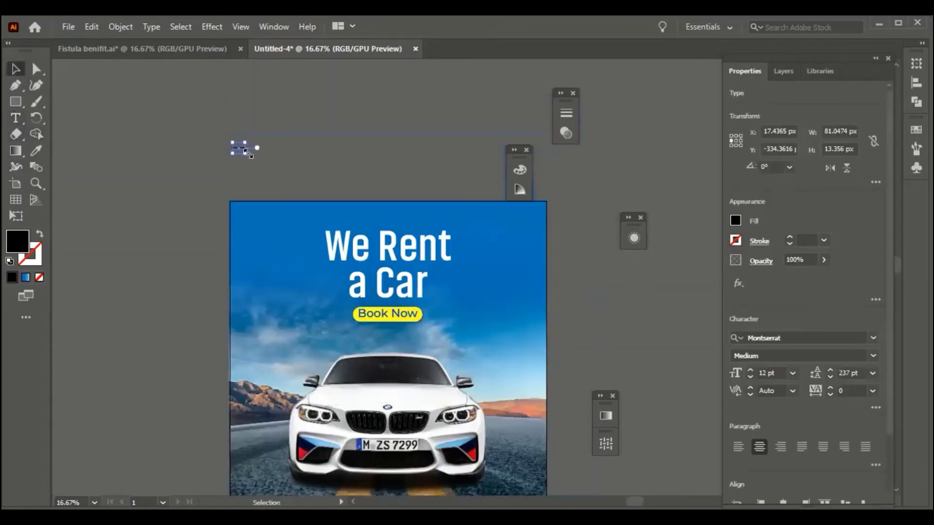
pyautogui.moveTo(246, 155); pyautogui.dragTo(320, 216)
pyautogui.doubleClick(275, 149)
pyautogui.write('ww')
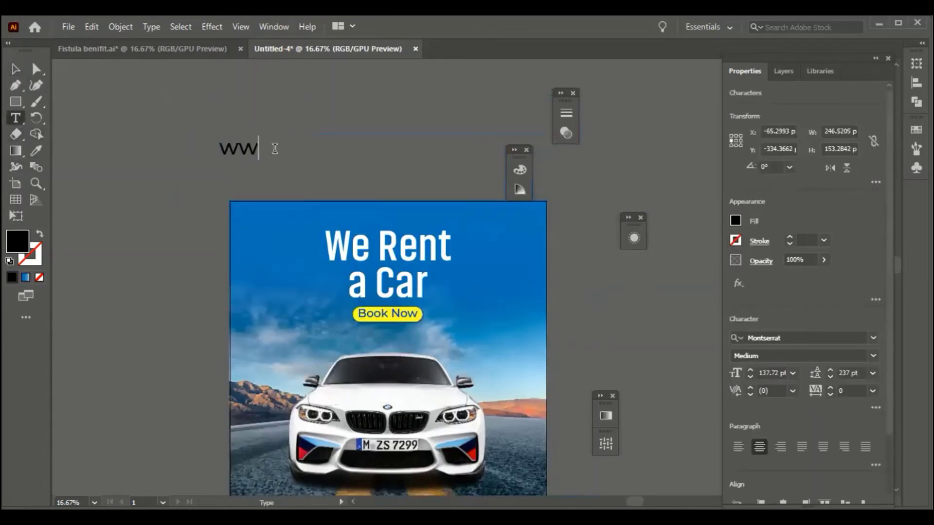
pyautogui.write('w.ren')
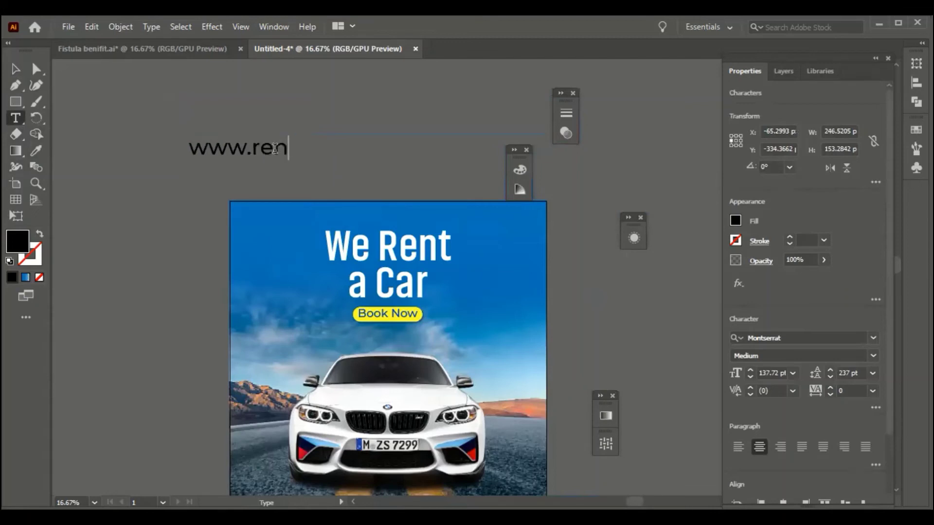
pyautogui.write('acar.c')
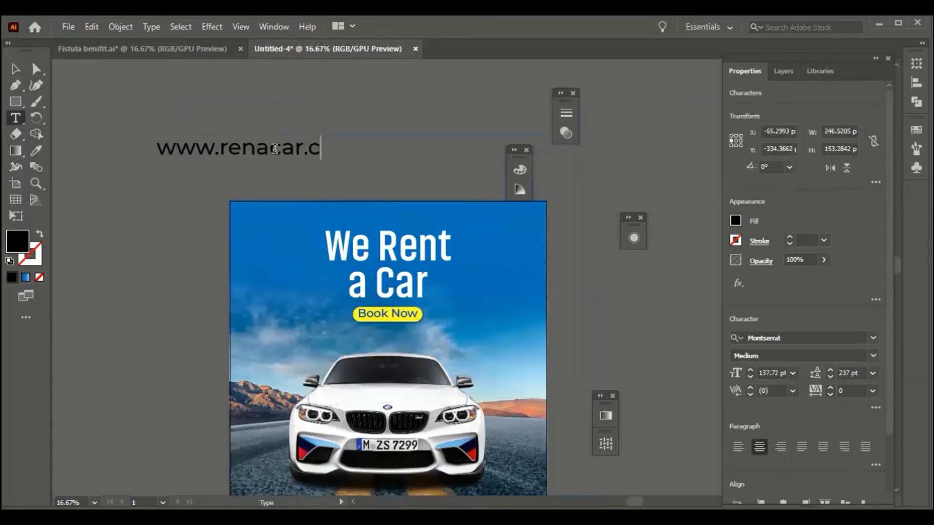
pyautogui.write('om')
pyautogui.click(236, 148)
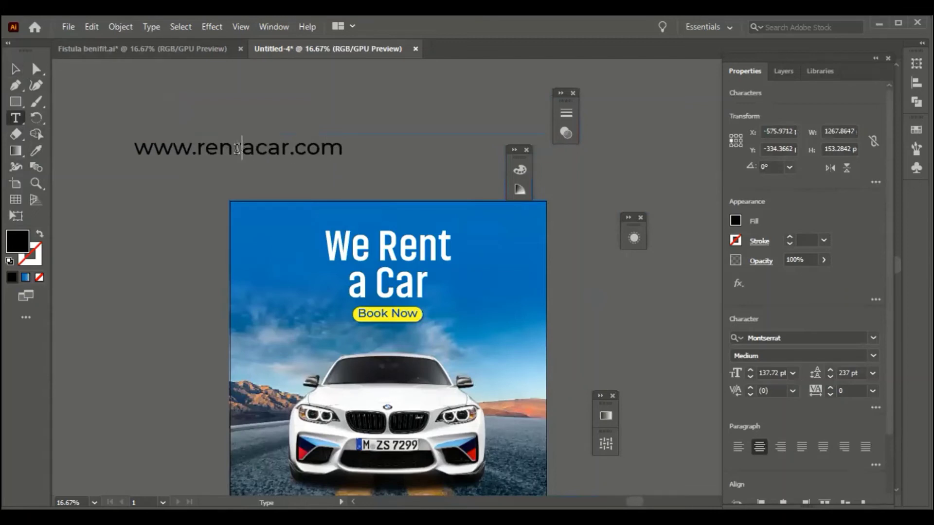
pyautogui.write('t')
pyautogui.press('Escape')
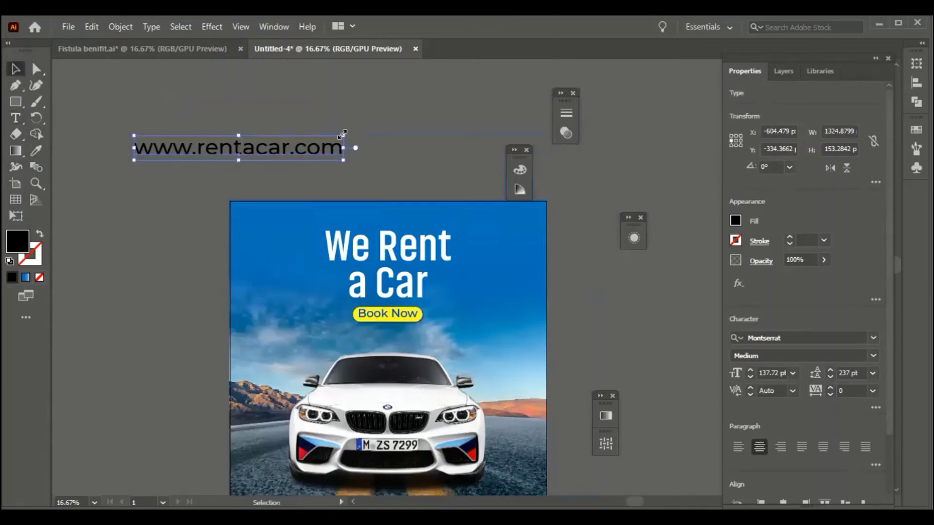
# Shrink the URL text and centre it horizontally just below the Book Now button.
pyautogui.moveTo(343, 133)
pyautogui.mouseDown()
pyautogui.moveTo(310, 140)
pyautogui.moveTo(382, 296)
pyautogui.moveTo(436, 333)
pyautogui.mouseUp()
pyautogui.scroll(-3, 441, 293)
pyautogui.click(783, 502)
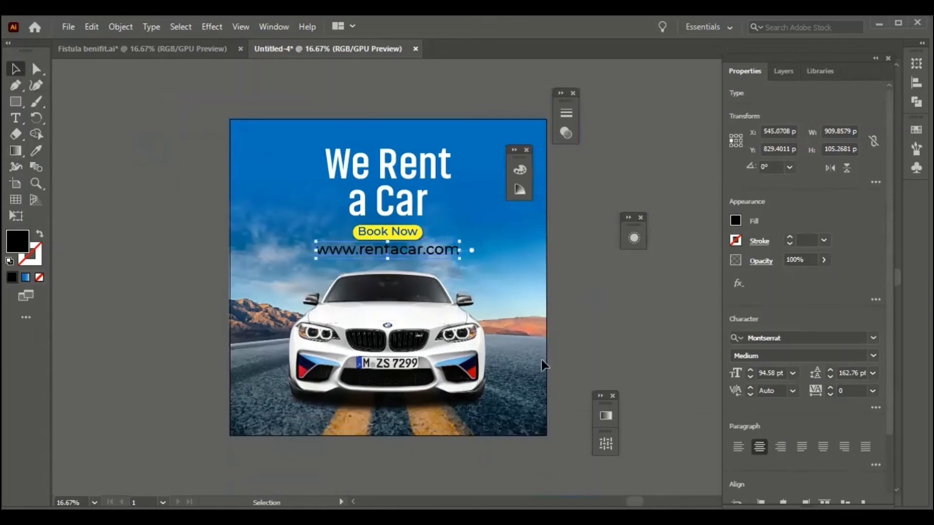
pyautogui.moveTo(459, 242); pyautogui.dragTo(439, 244)
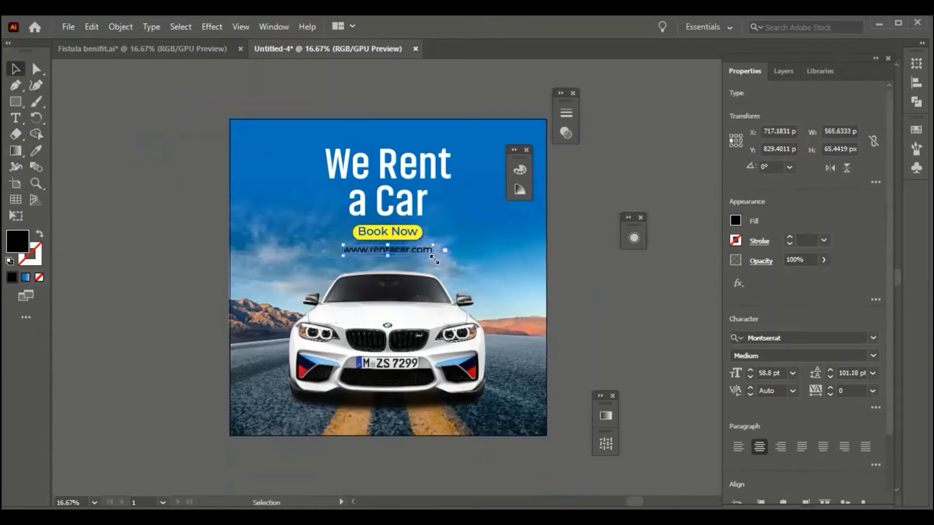
pyautogui.click(582, 320)
pyautogui.scroll(-1, 582, 320)
pyautogui.click(417, 233)
# Set the URL text's fill to white from the swatches.
pyautogui.click(735, 220)
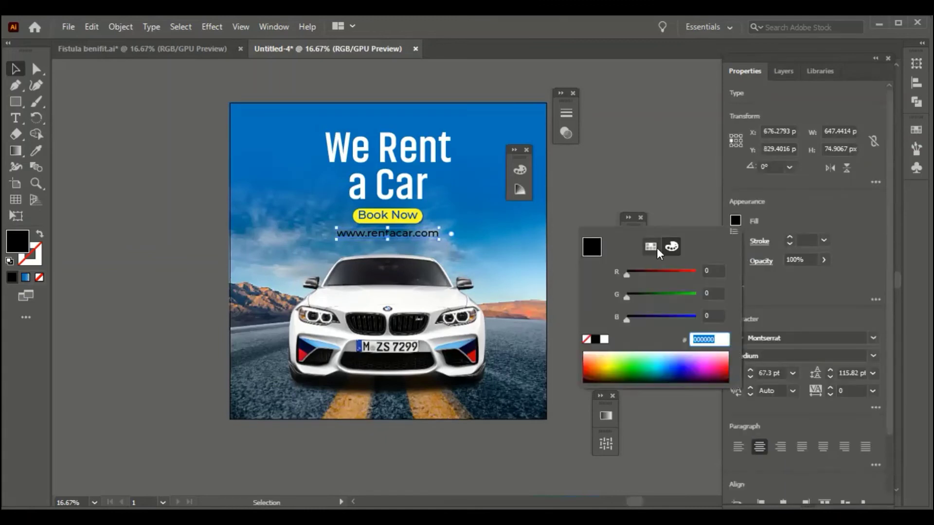
pyautogui.click(651, 246)
pyautogui.click(616, 310)
pyautogui.click(607, 269)
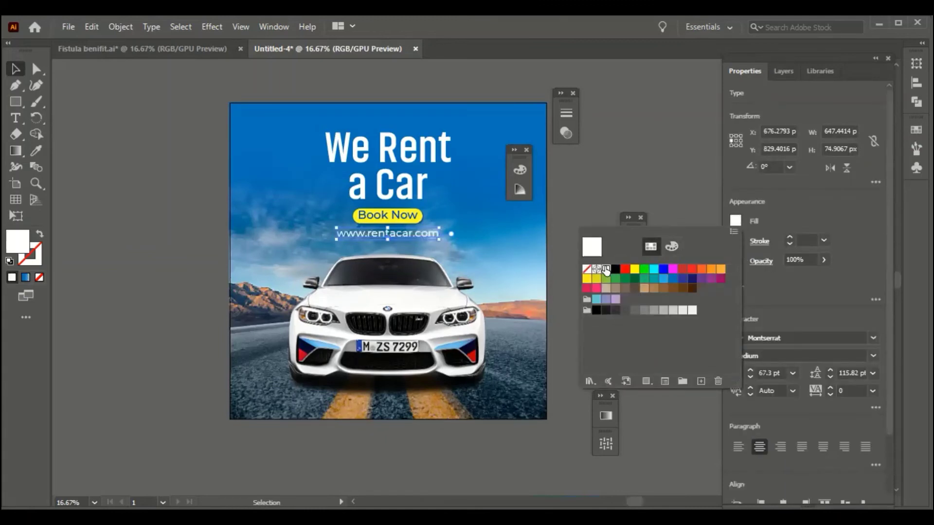
pyautogui.click(579, 205)
pyautogui.scroll(1, 586, 266)
pyautogui.scroll(4, 586, 265)
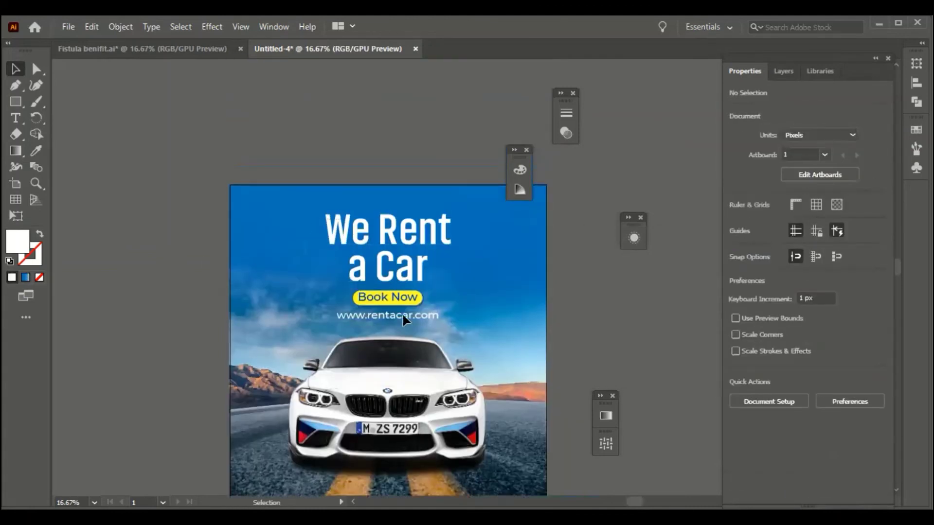
# Select all with Ctrl+A, group the headline, button and URL, and nudge the group up slightly.
pyautogui.hotkey('ctrl', 'a')
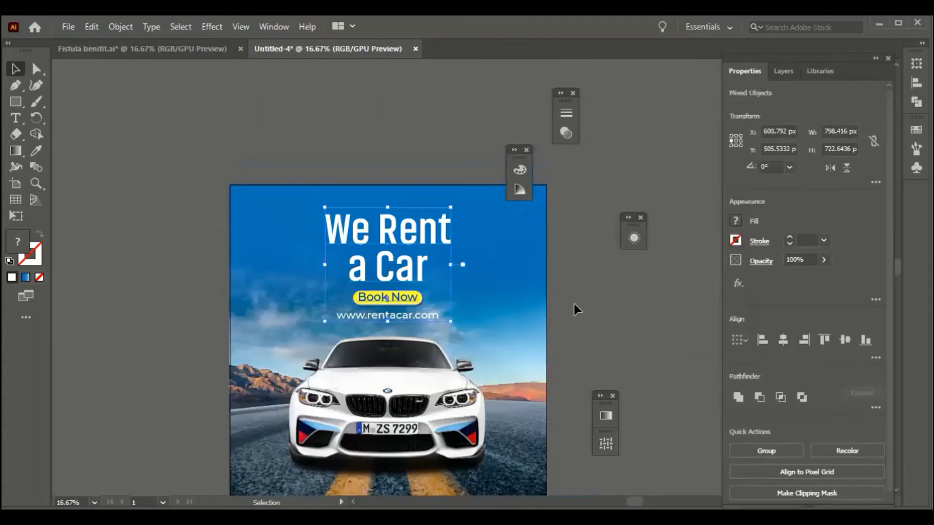
pyautogui.hotkey('ctrl', 'g')
pyautogui.moveTo(403, 300); pyautogui.dragTo(403, 295)
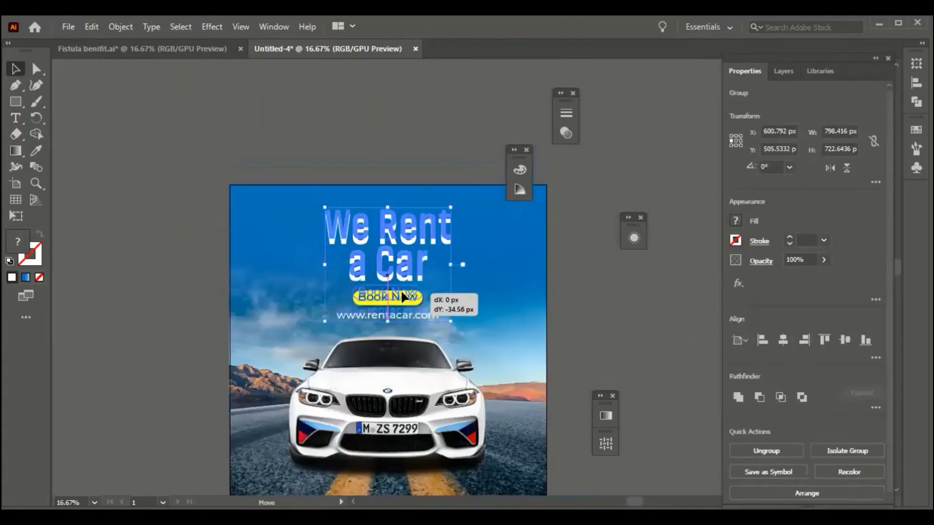
pyautogui.click(587, 290)
pyautogui.scroll(-2, 586, 296)
pyautogui.hscroll(3, 585, 295)
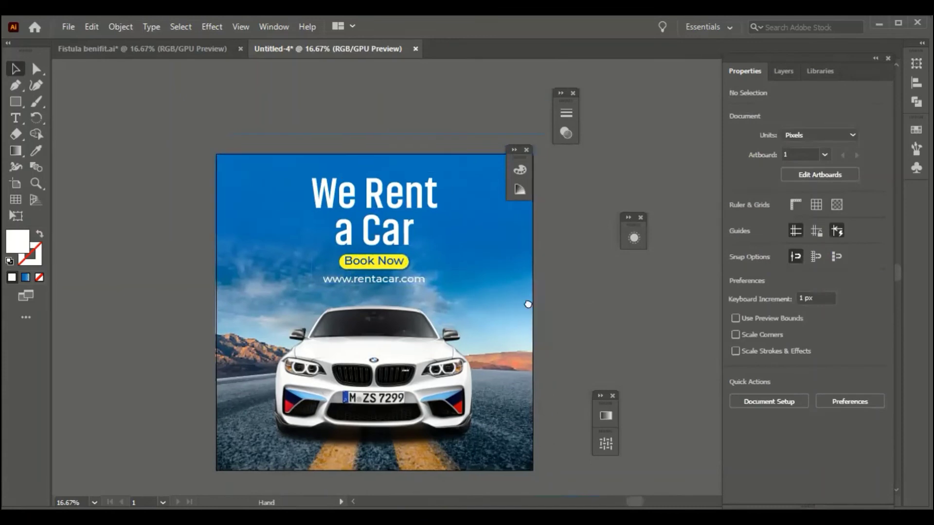
pyautogui.scroll(-2, 560, 292)
pyautogui.scroll(1, 530, 299)
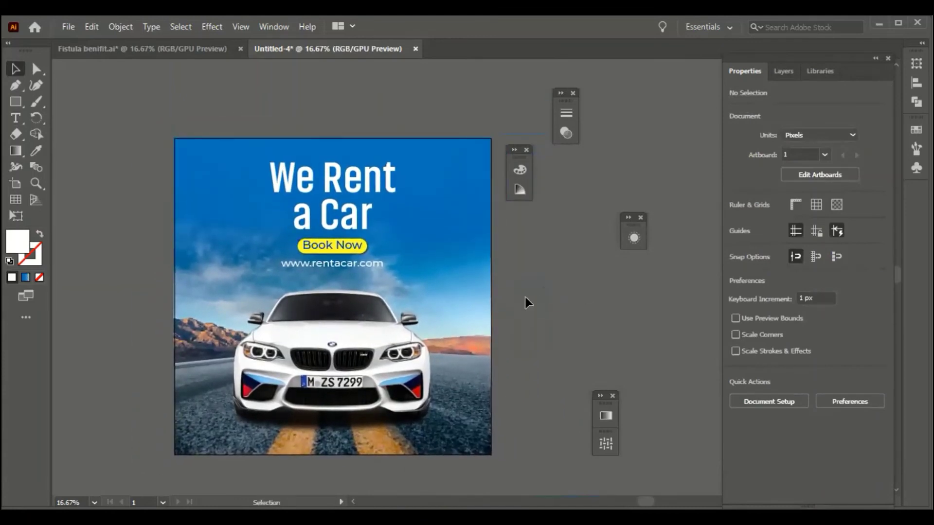
pyautogui.scroll(-1, 525, 295)
pyautogui.scroll(-1, 526, 294)
pyautogui.scroll(1, 526, 294)
pyautogui.scroll(3, 526, 293)
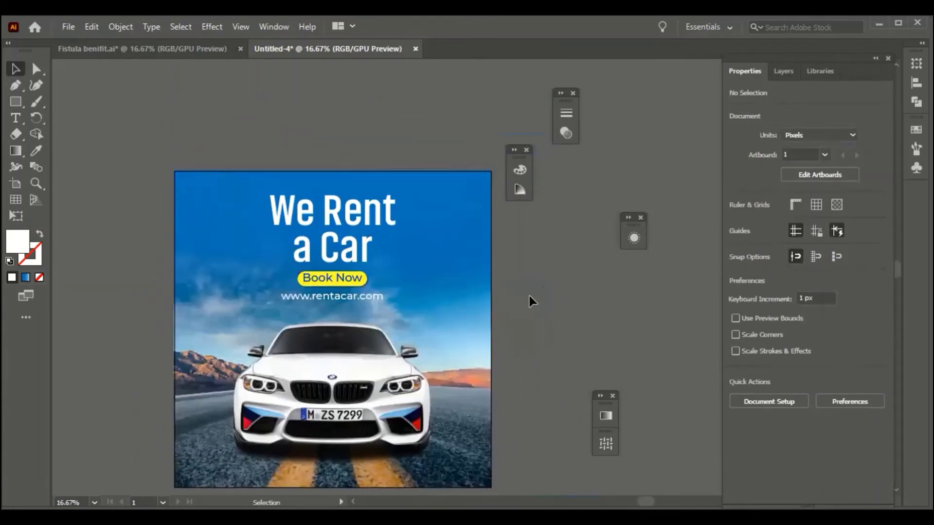
pyautogui.scroll(-4, 529, 296)
pyautogui.scroll(5, 530, 299)
pyautogui.scroll(-4, 532, 307)
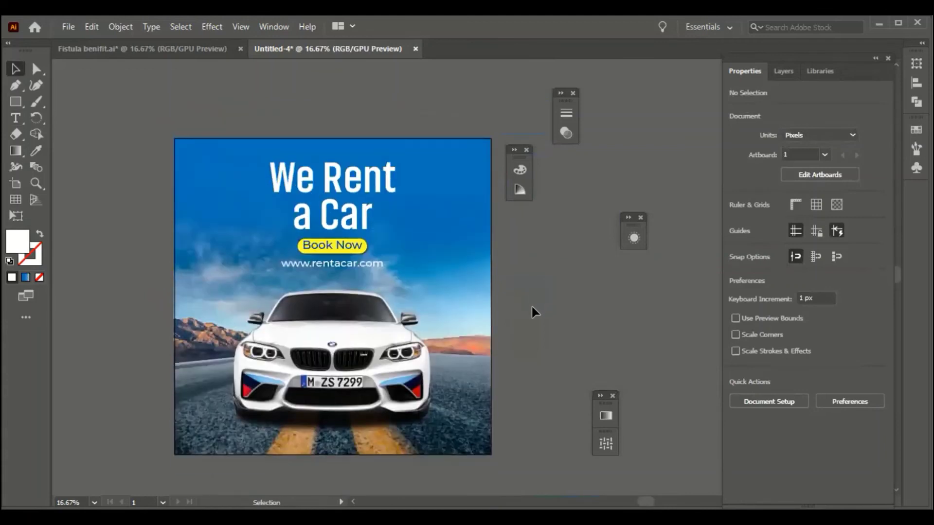
pyautogui.scroll(3, 532, 306)
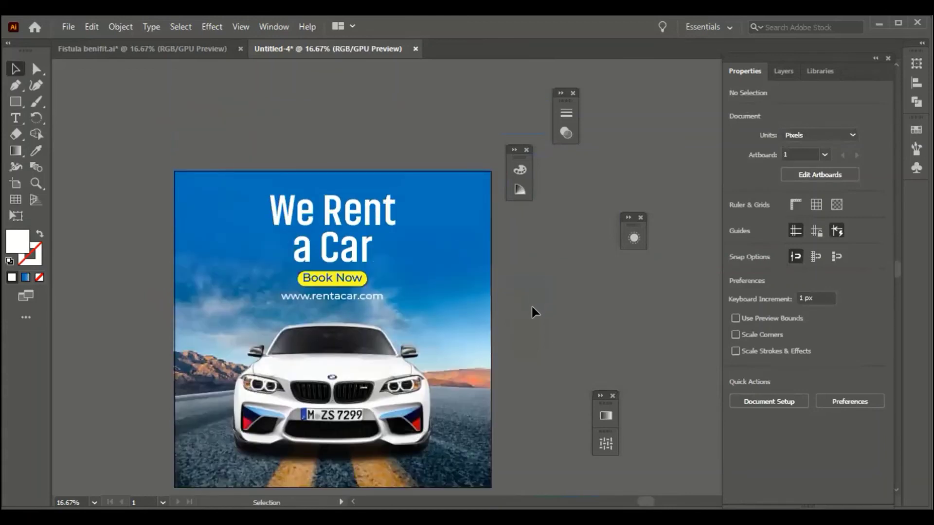
# Place the watercolor shape PNG from Downloads above the artboard's upper left.
pyautogui.click(71, 29)
pyautogui.click(63, 29)
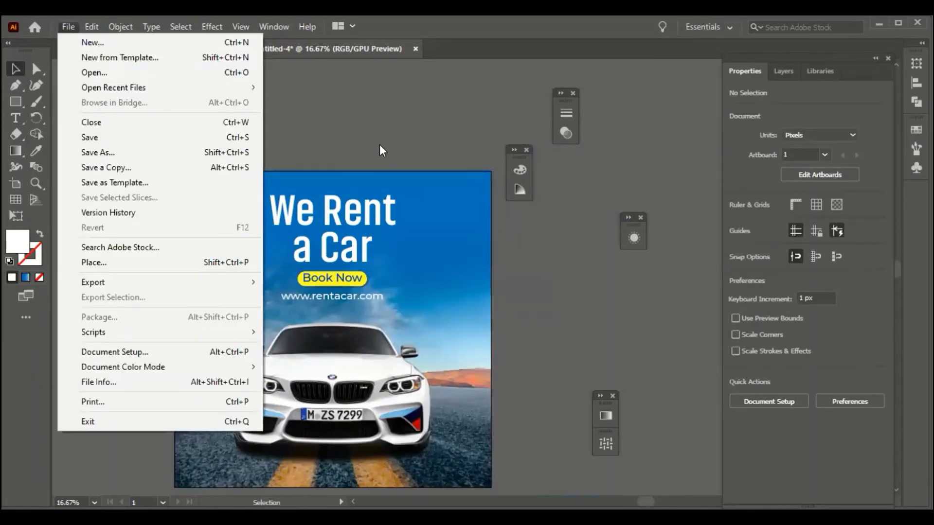
pyautogui.click(90, 72)
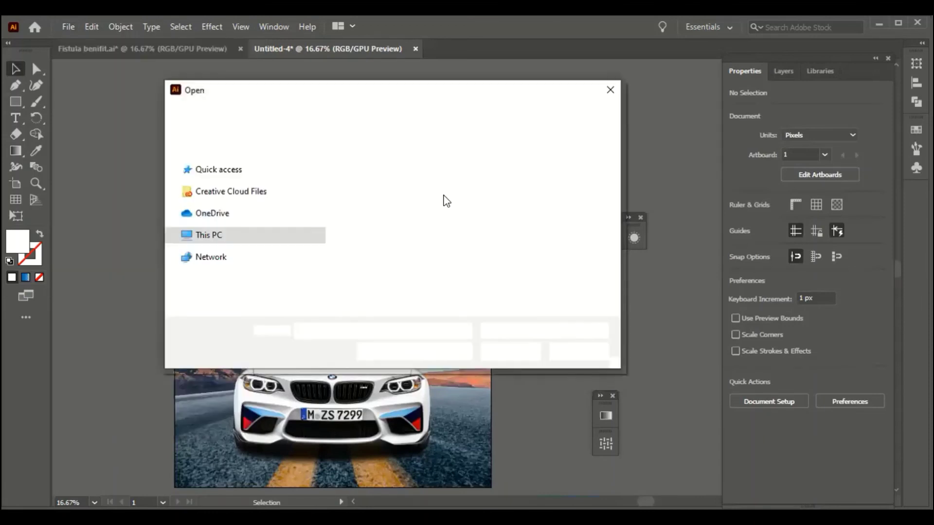
pyautogui.press('Escape')
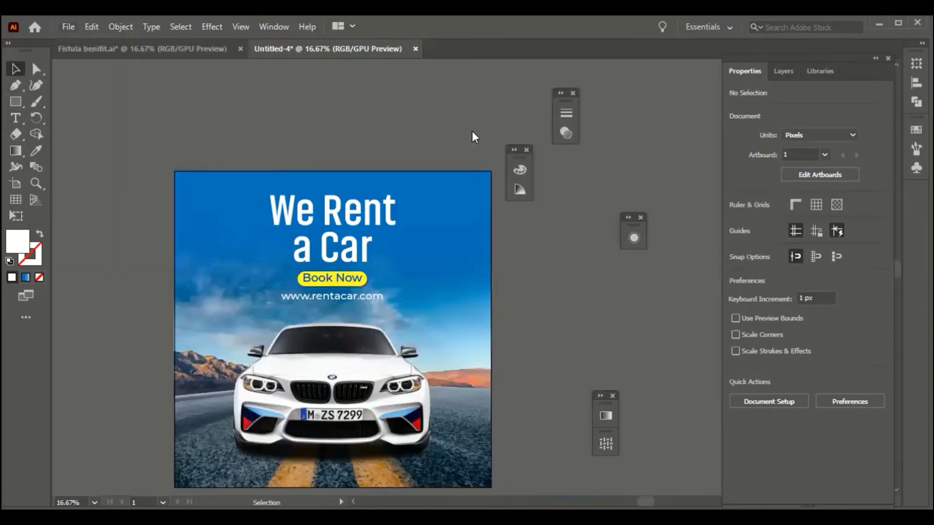
pyautogui.click(68, 26)
pyautogui.click(135, 261)
pyautogui.scroll(-5, 440, 241)
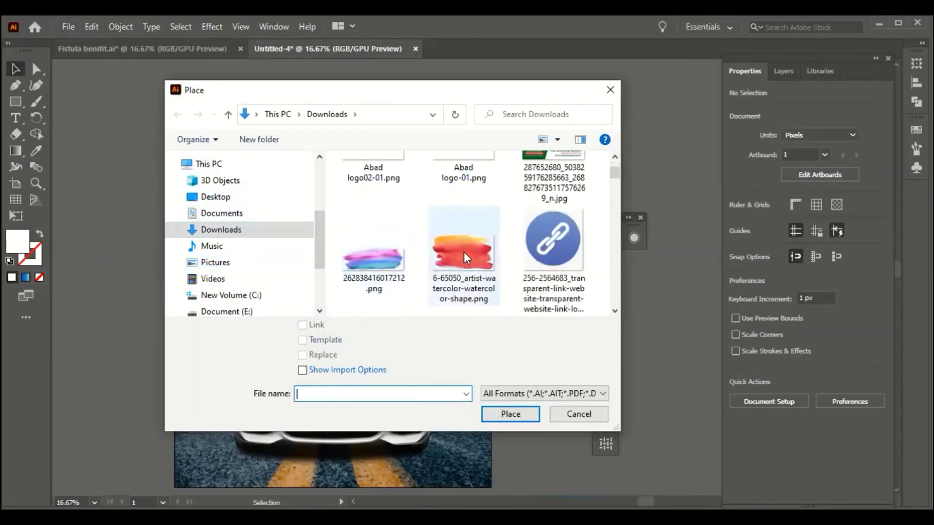
pyautogui.click(463, 252)
pyautogui.click(506, 413)
pyautogui.scroll(3, 217, 216)
pyautogui.moveTo(158, 142); pyautogui.dragTo(322, 238)
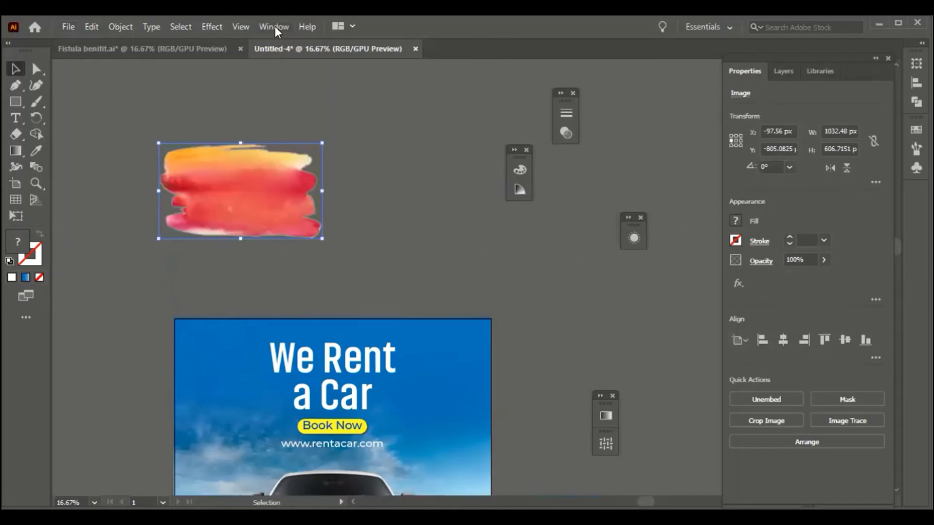
# Rasterize the watercolor image on white, then undo it to keep its transparent edges.
pyautogui.hotkey('alt', 'o')
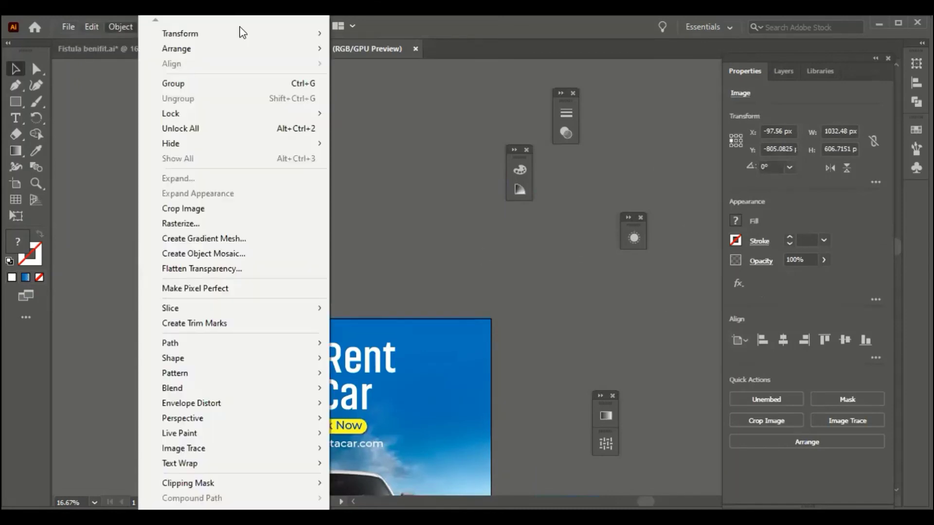
pyautogui.press('Left')
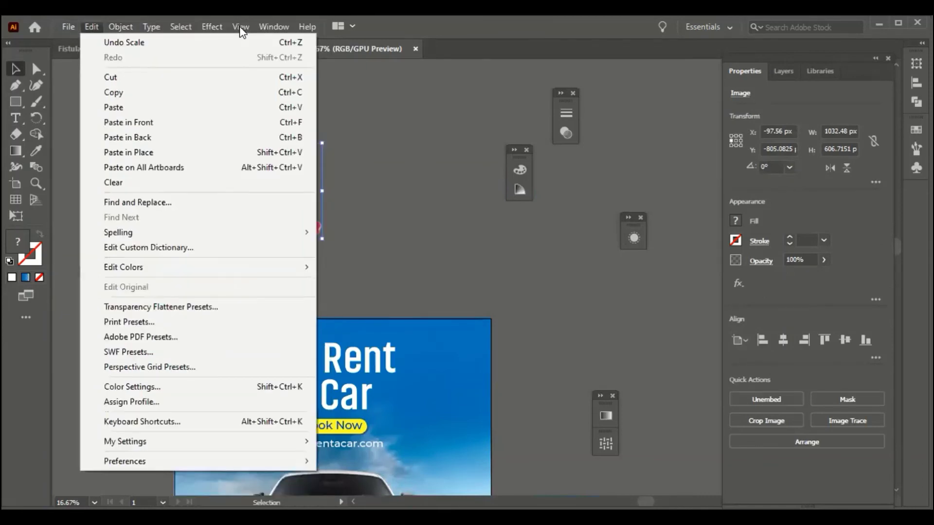
pyautogui.click(213, 221)
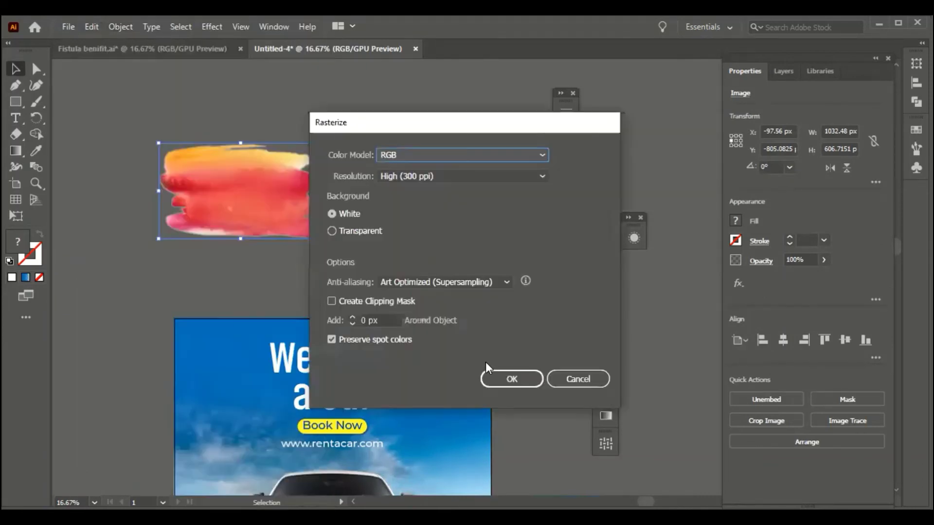
pyautogui.click(499, 381)
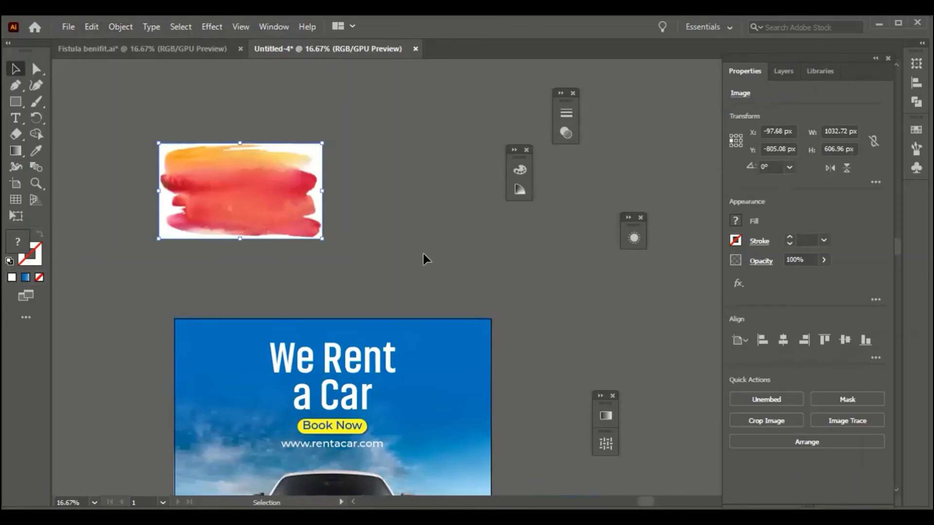
pyautogui.hotkey('ctrl', 'z')
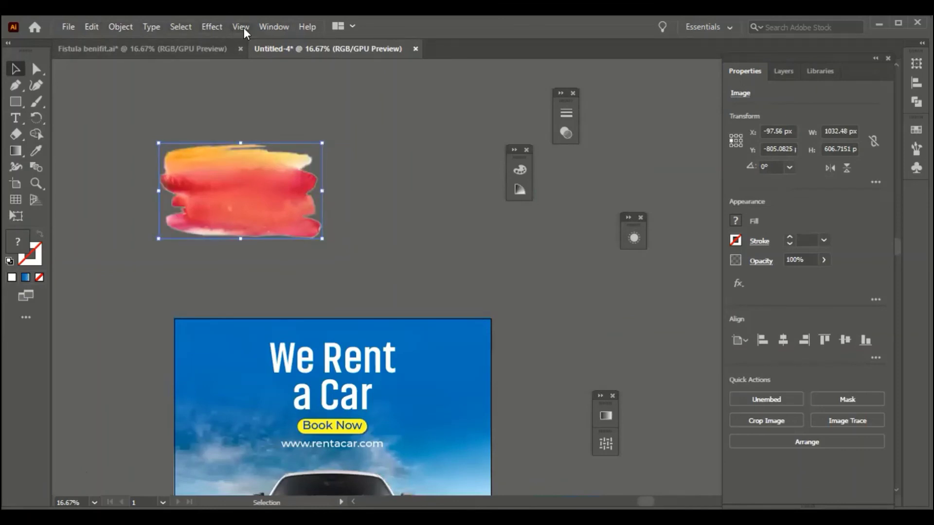
pyautogui.click(277, 28)
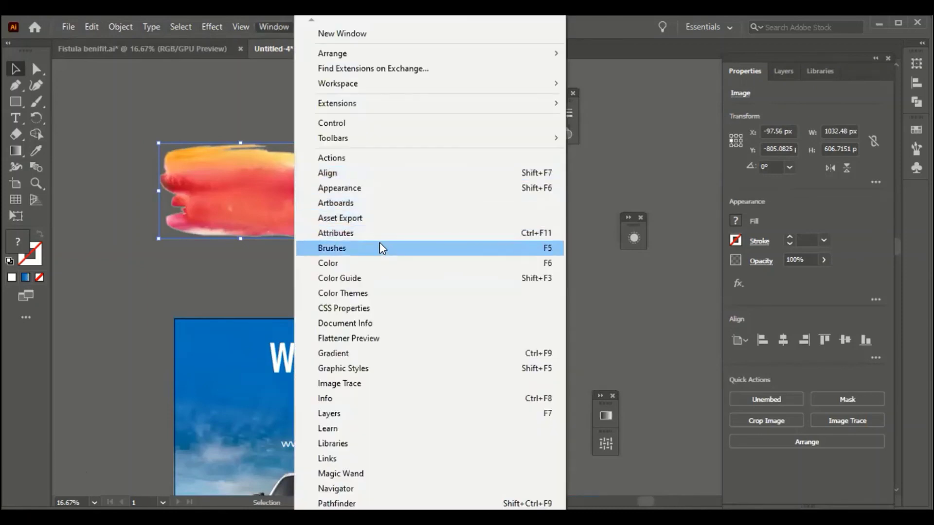
# Define a new Art Brush from the watercolor image named 'Water color red'.
pyautogui.click(381, 247)
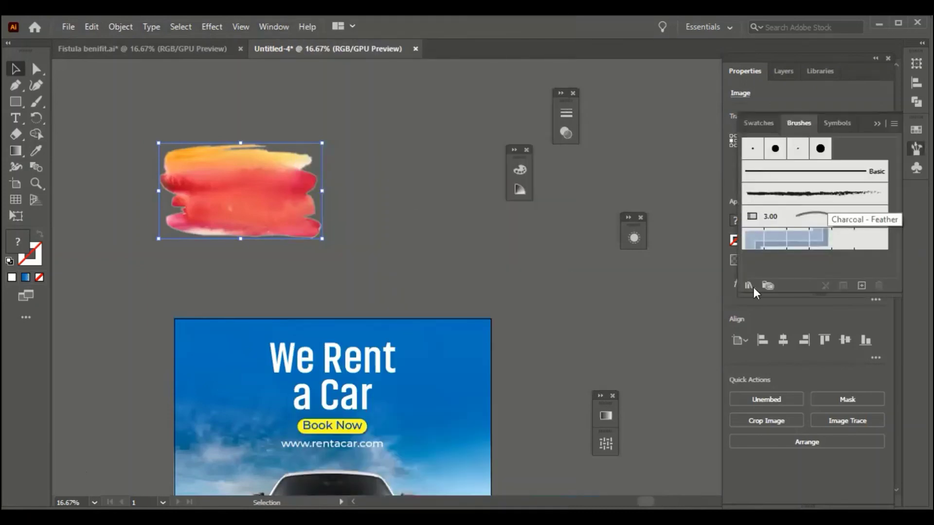
pyautogui.click(861, 285)
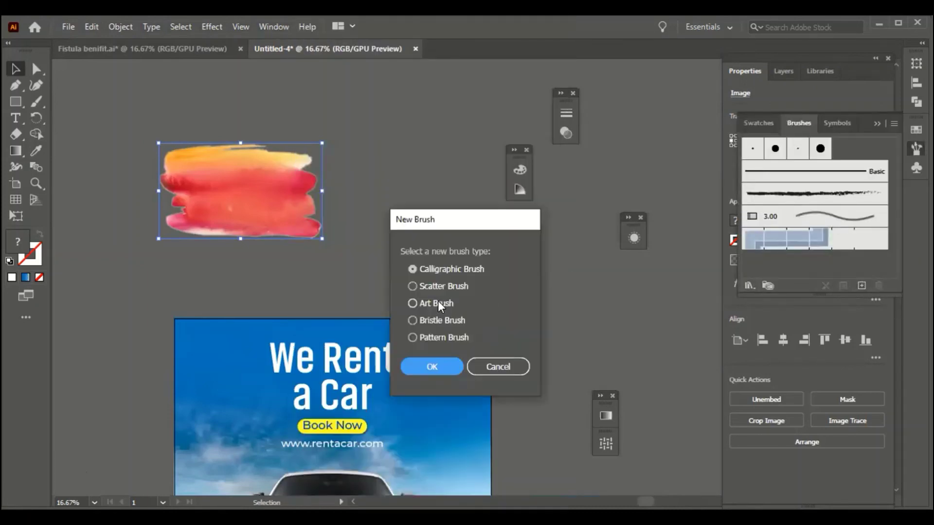
pyautogui.click(439, 302)
pyautogui.click(433, 366)
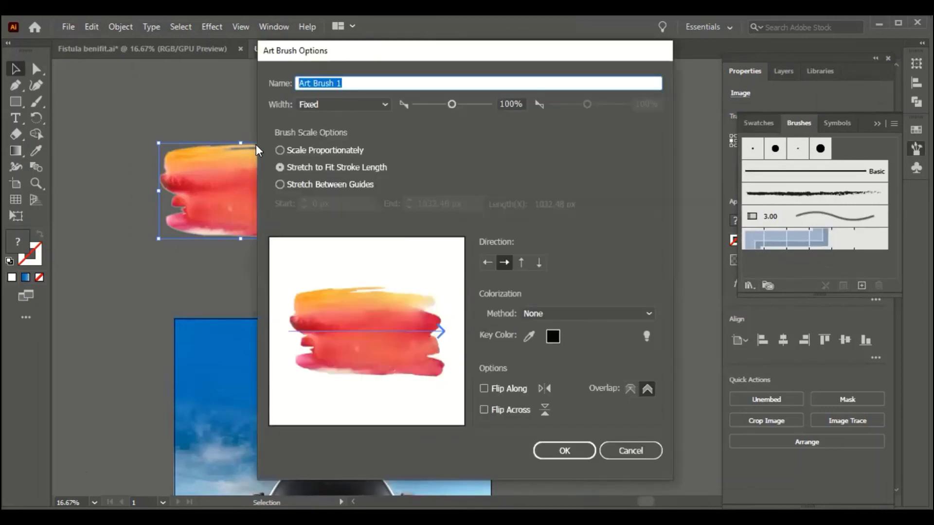
pyautogui.write('Water color red')
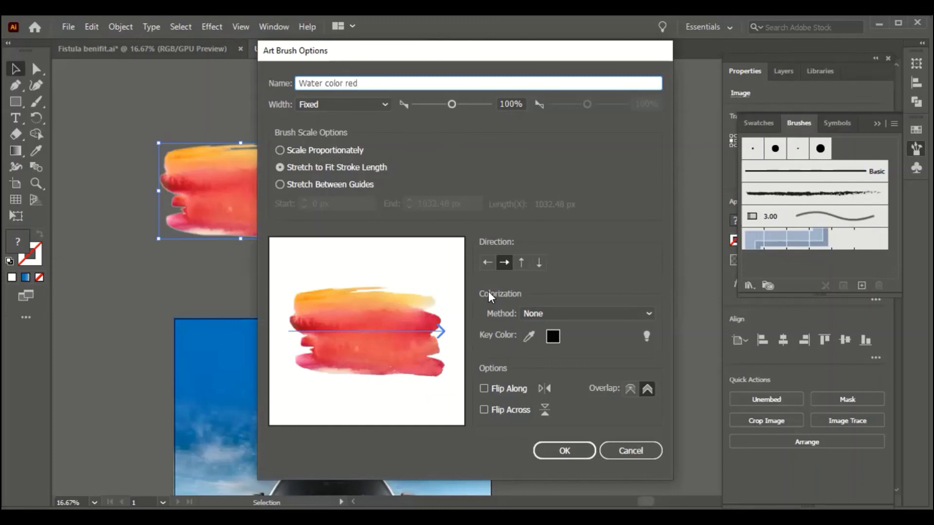
pyautogui.click(563, 449)
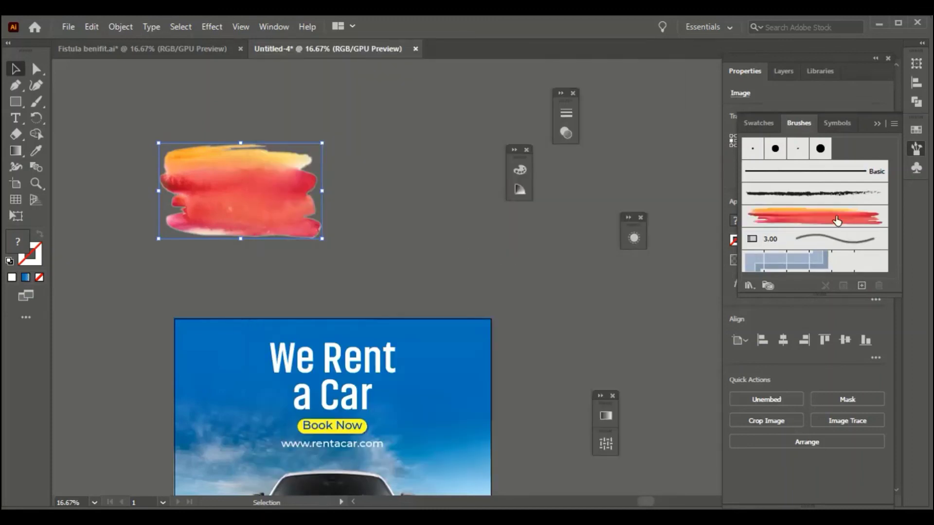
# Paint two curved strokes with the watercolor Paintbrush beside the original stroke.
pyautogui.scroll(1, 426, 249)
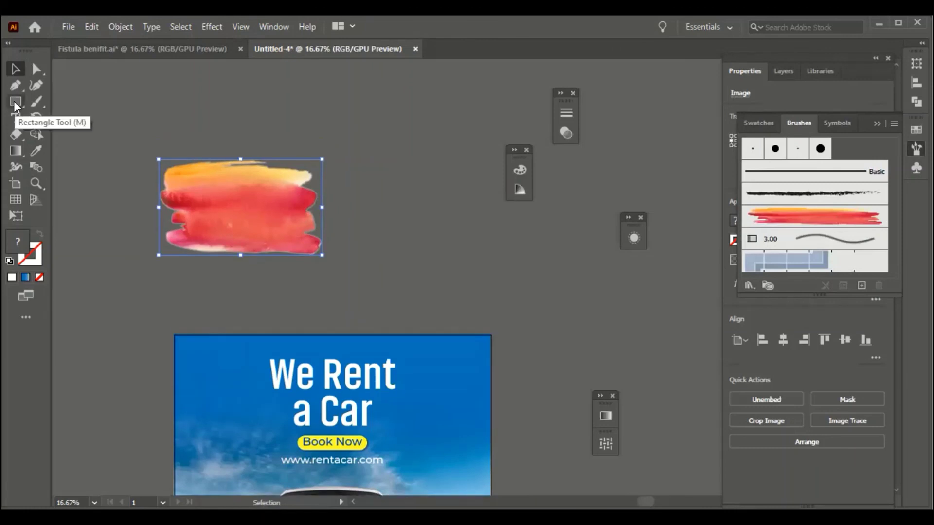
pyautogui.click(37, 102)
pyautogui.scroll(3, 274, 290)
pyautogui.scroll(5, 274, 290)
pyautogui.scroll(1, 275, 269)
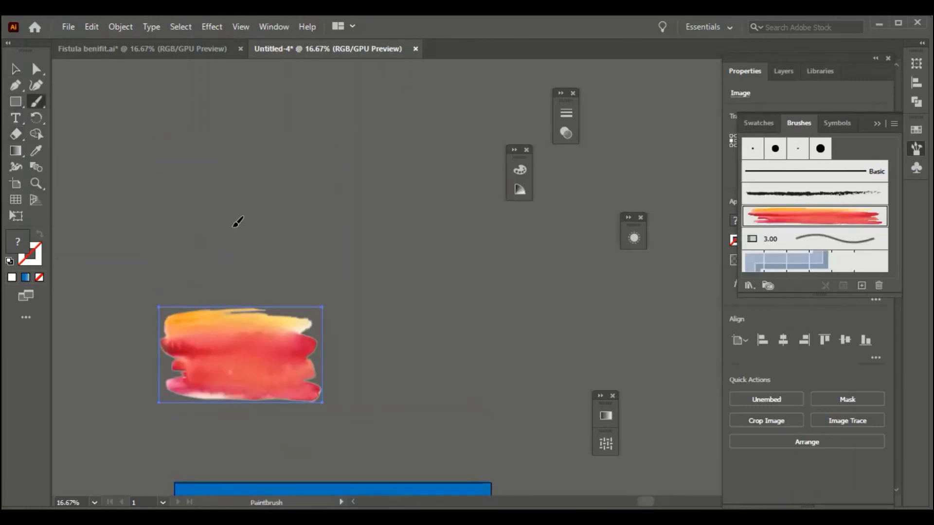
pyautogui.moveTo(236, 225); pyautogui.dragTo(421, 237)
pyautogui.scroll(-4, 406, 238)
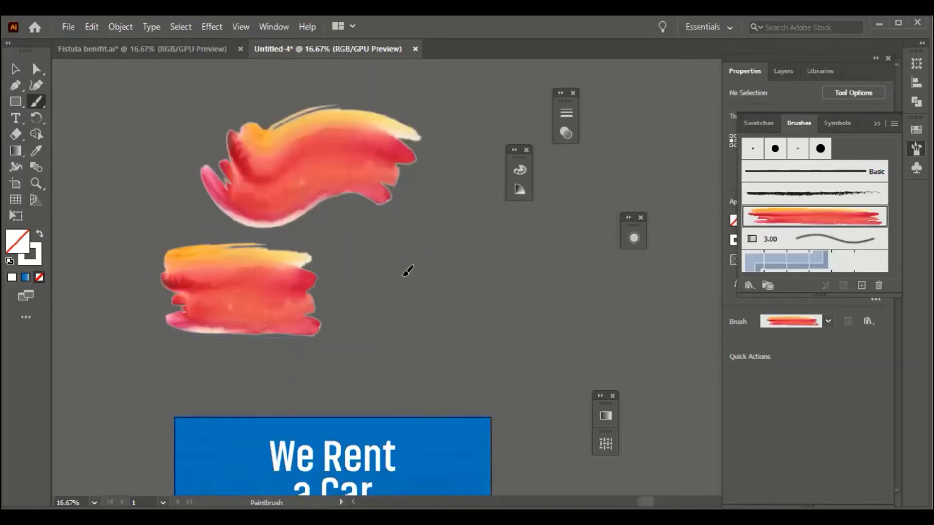
pyautogui.moveTo(407, 269); pyautogui.dragTo(561, 270)
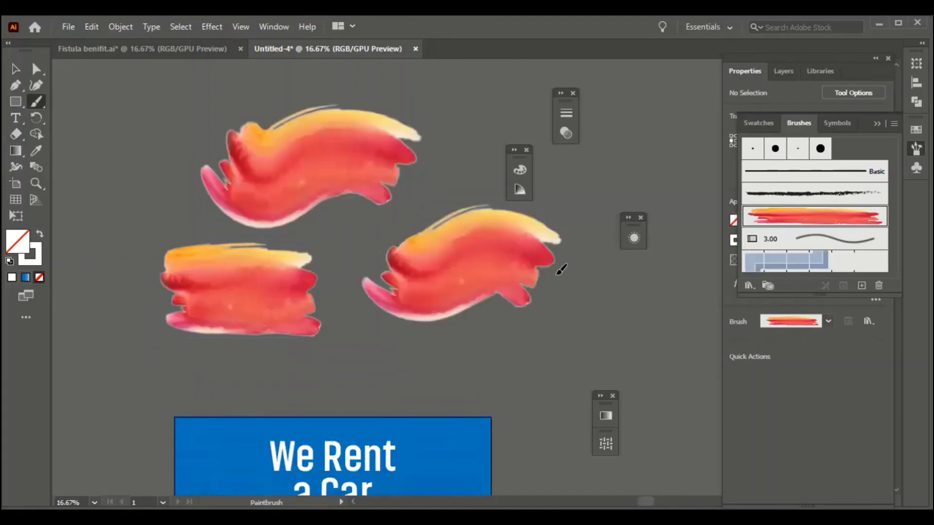
pyautogui.click(877, 123)
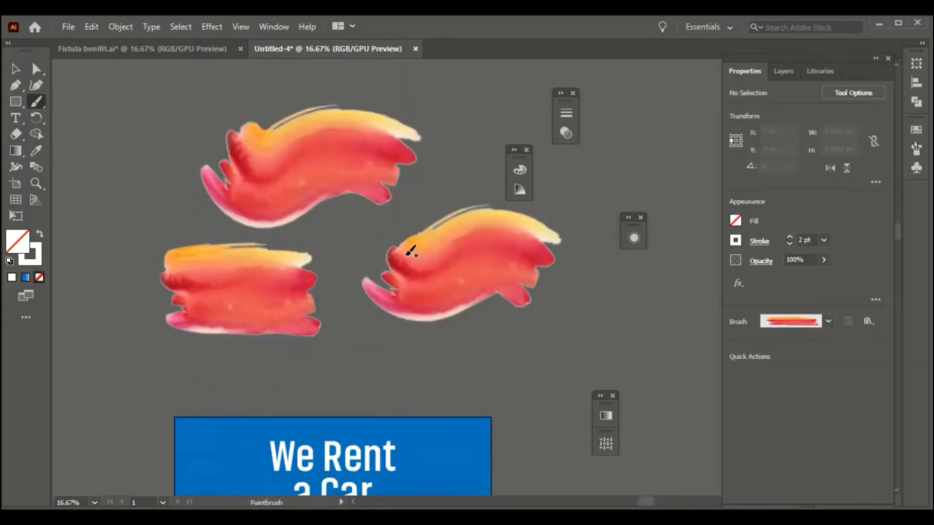
# Reduce the right-hand stroke's weight to 0.75 pt, then deselect it.
pyautogui.press('v')
pyautogui.click(500, 247)
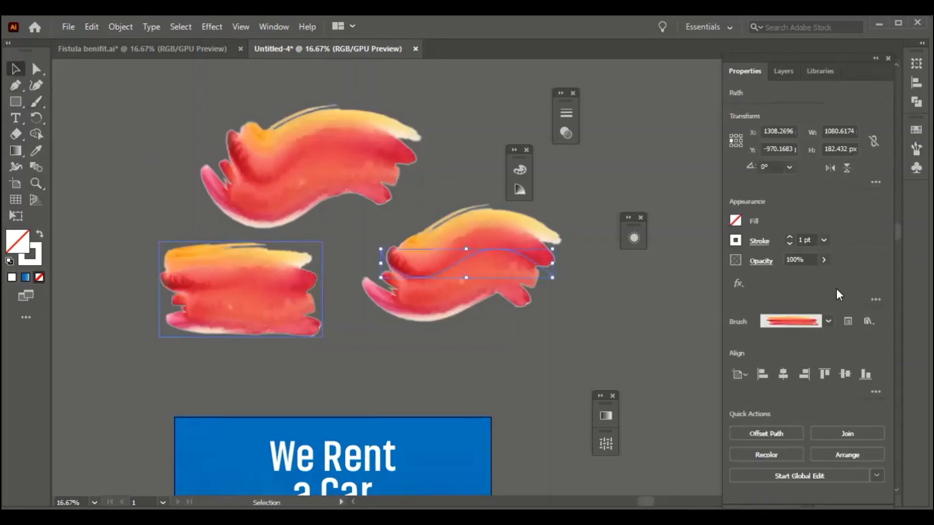
pyautogui.click(792, 236)
pyautogui.click(792, 237)
pyautogui.click(790, 242)
pyautogui.click(790, 242)
pyautogui.click(789, 243)
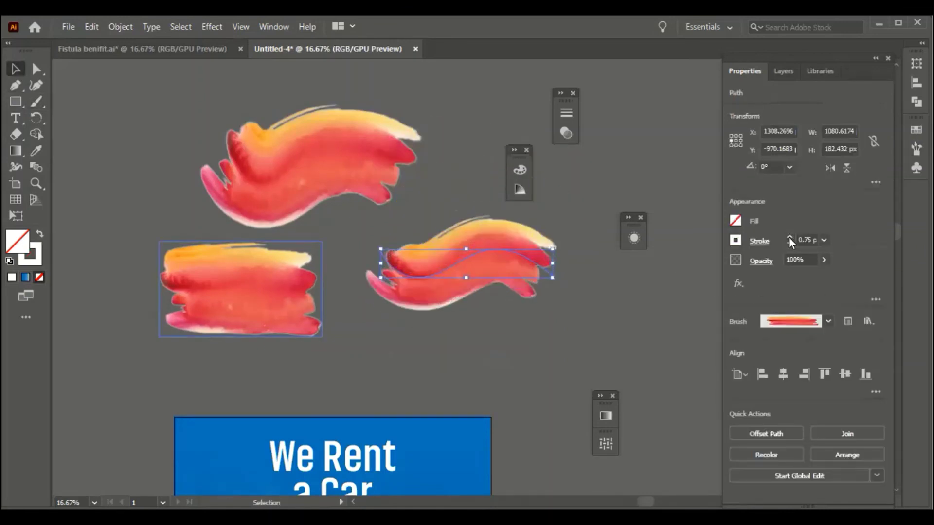
pyautogui.hotkey('ctrl', 'shift', 'a')
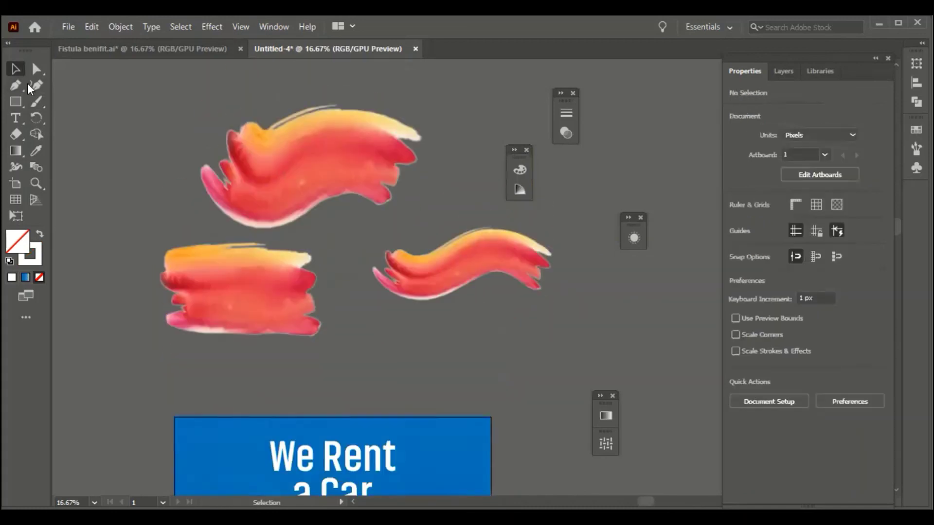
# Select all three watercolor strokes with Ctrl+A.
pyautogui.scroll(-5, 387, 278)
pyautogui.scroll(5, 341, 277)
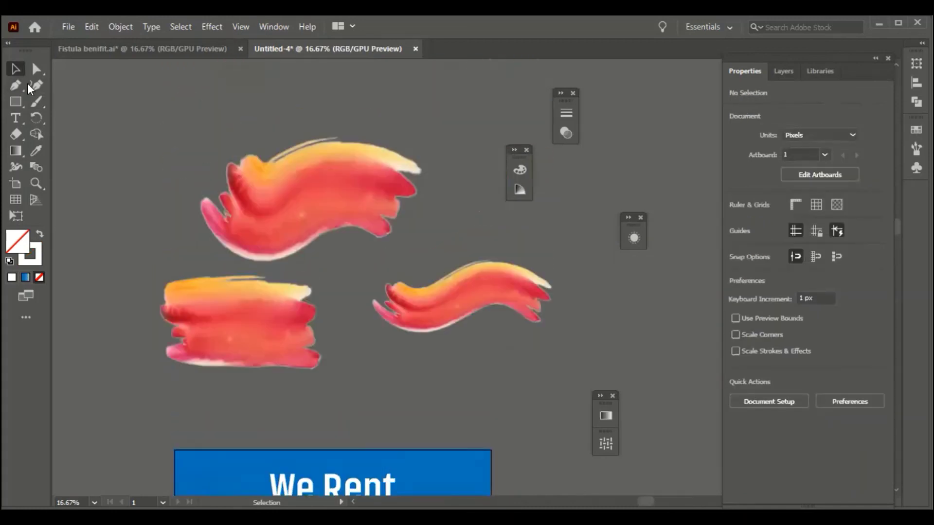
pyautogui.scroll(1, 179, 195)
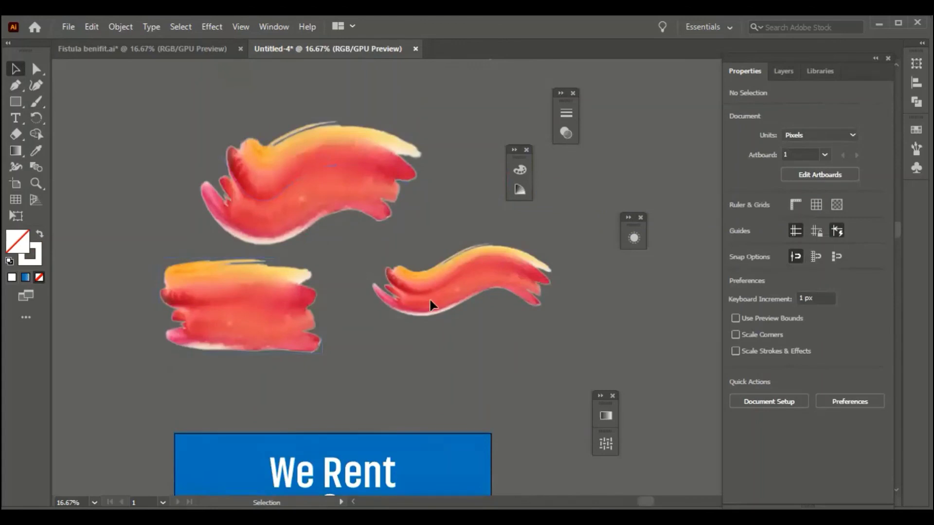
pyautogui.hotkey('ctrl', 'a')
# Scroll up and down to compare the selected strokes against the finished car ad.
pyautogui.scroll(-1, 583, 251)
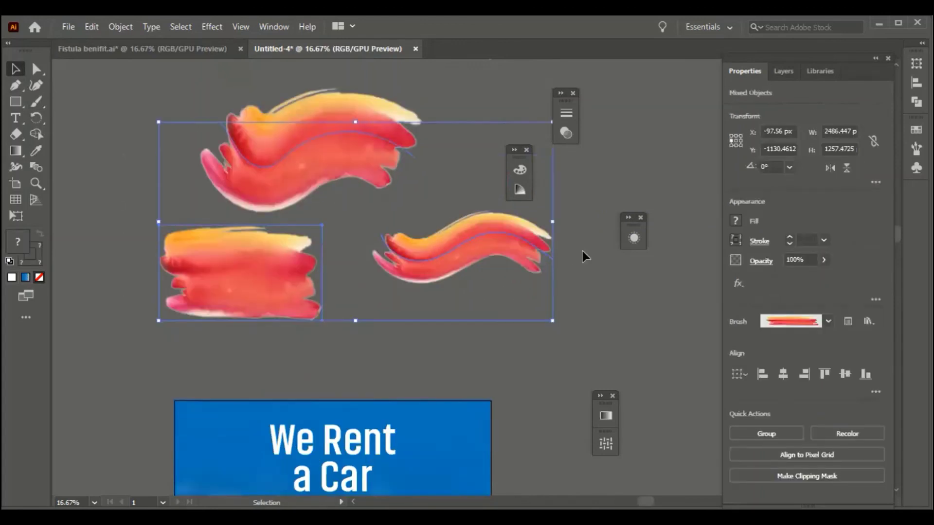
pyautogui.scroll(-4, 582, 251)
pyautogui.scroll(-4, 582, 251)
pyautogui.scroll(1, 582, 251)
pyautogui.scroll(1, 582, 250)
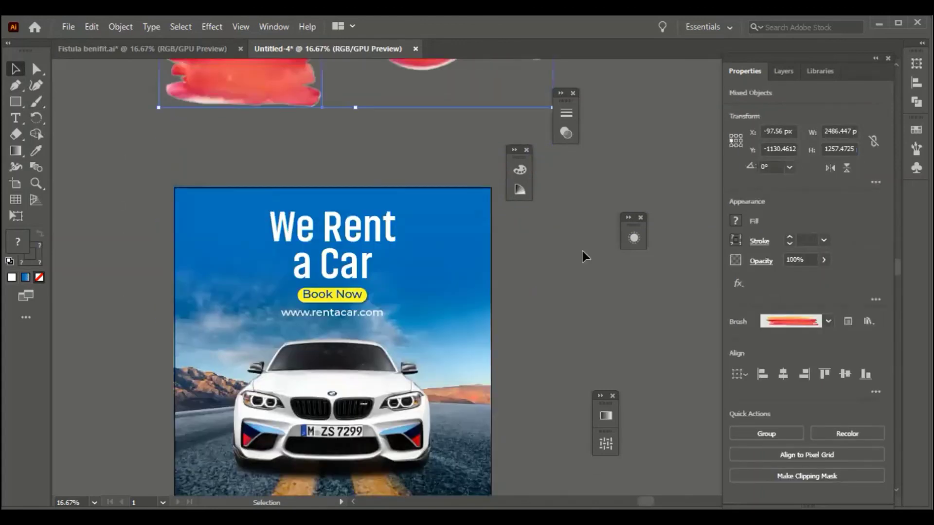
pyautogui.scroll(-1, 582, 251)
pyautogui.scroll(3, 582, 251)
pyautogui.scroll(3, 582, 251)
pyautogui.scroll(-3, 582, 251)
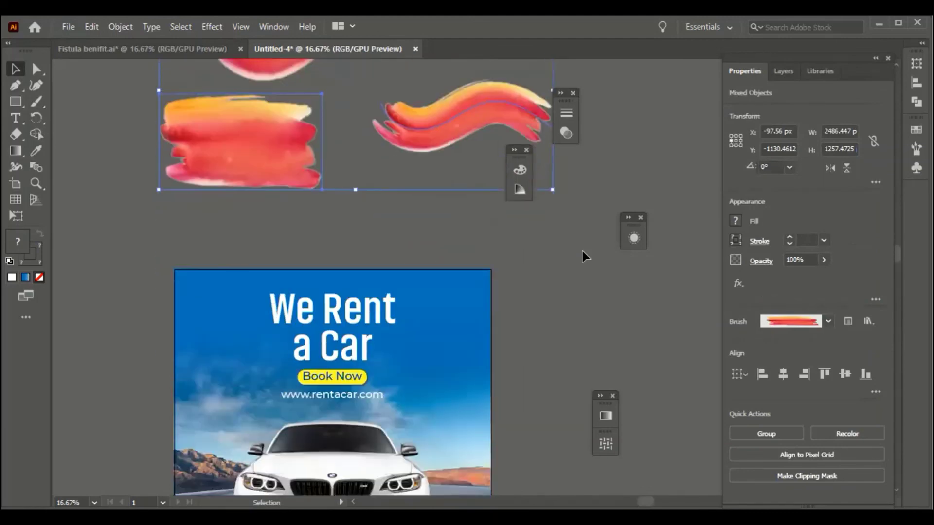
pyautogui.scroll(-4, 583, 251)
pyautogui.scroll(5, 582, 251)
pyautogui.scroll(4, 579, 250)
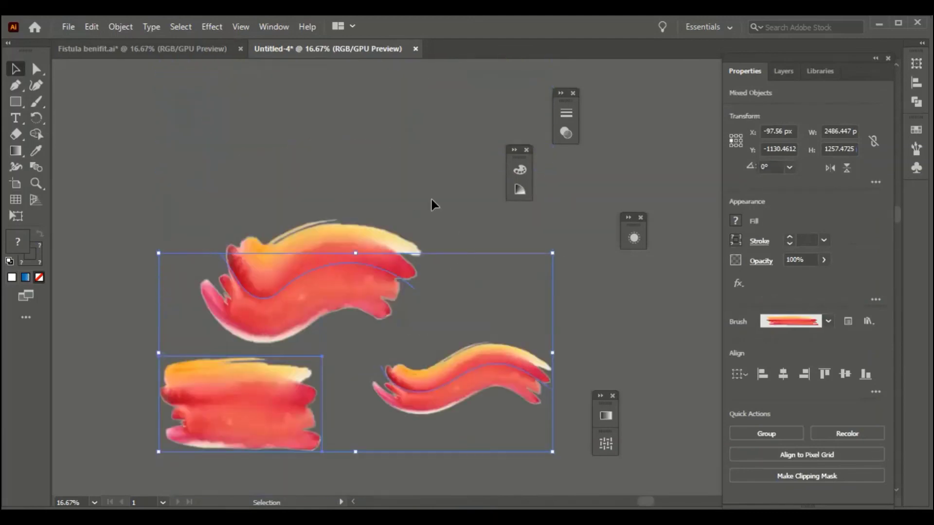
pyautogui.scroll(-4, 447, 234)
pyautogui.scroll(-3, 486, 316)
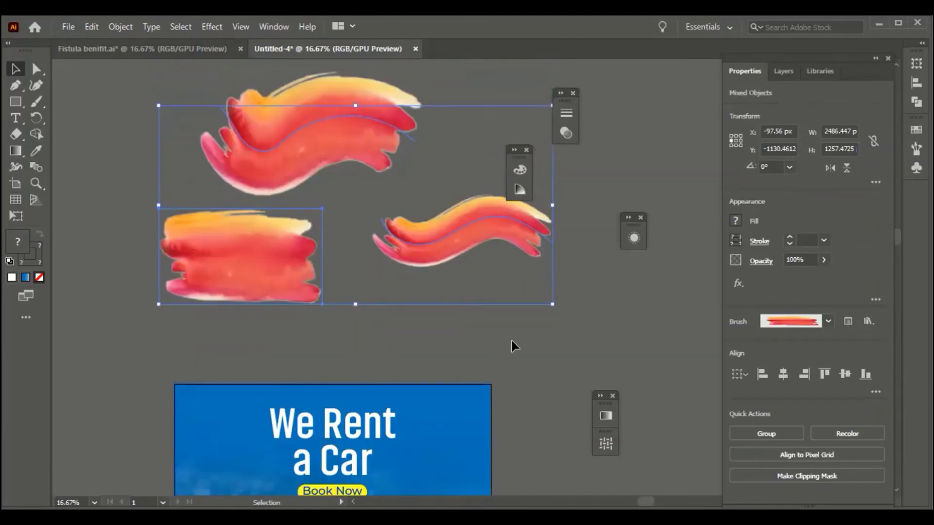
pyautogui.scroll(1, 492, 330)
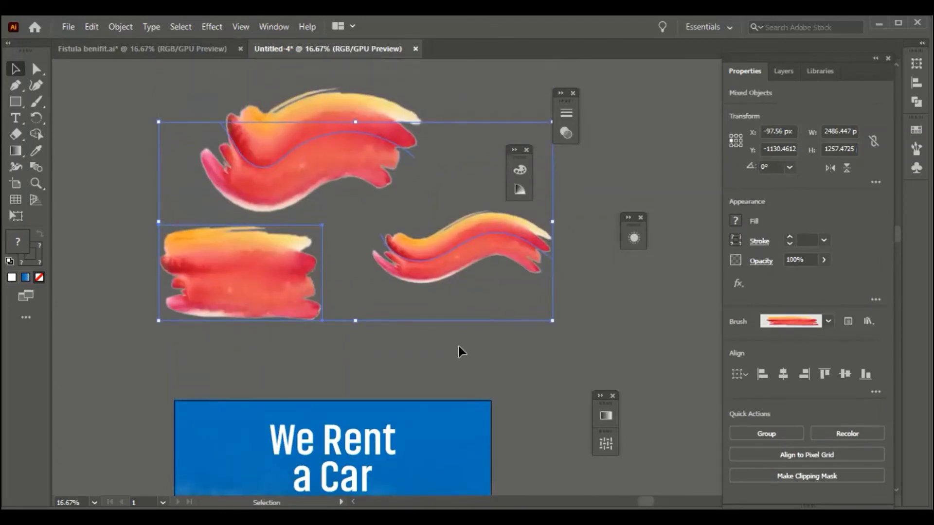
pyautogui.scroll(-3, 458, 346)
pyautogui.scroll(-5, 458, 346)
pyautogui.scroll(2, 457, 341)
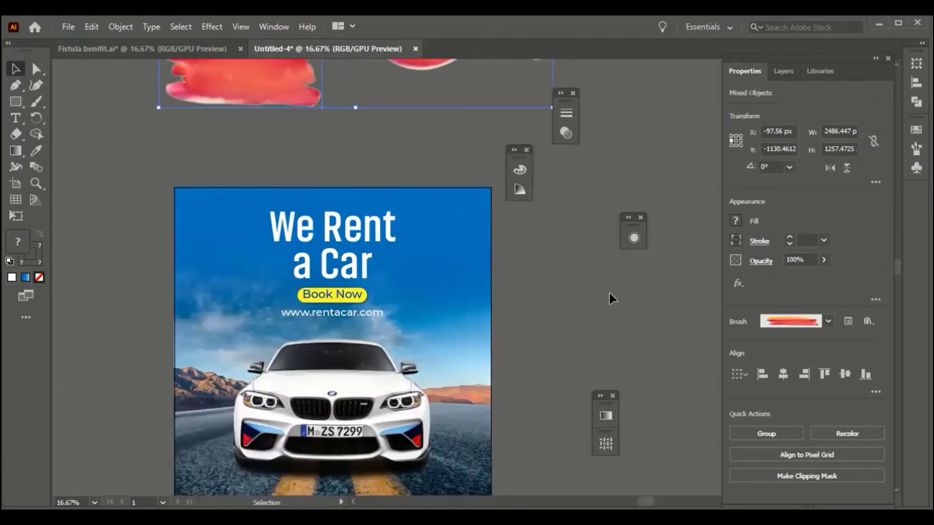
pyautogui.scroll(-1, 574, 278)
pyautogui.scroll(5, 556, 276)
pyautogui.scroll(1, 565, 312)
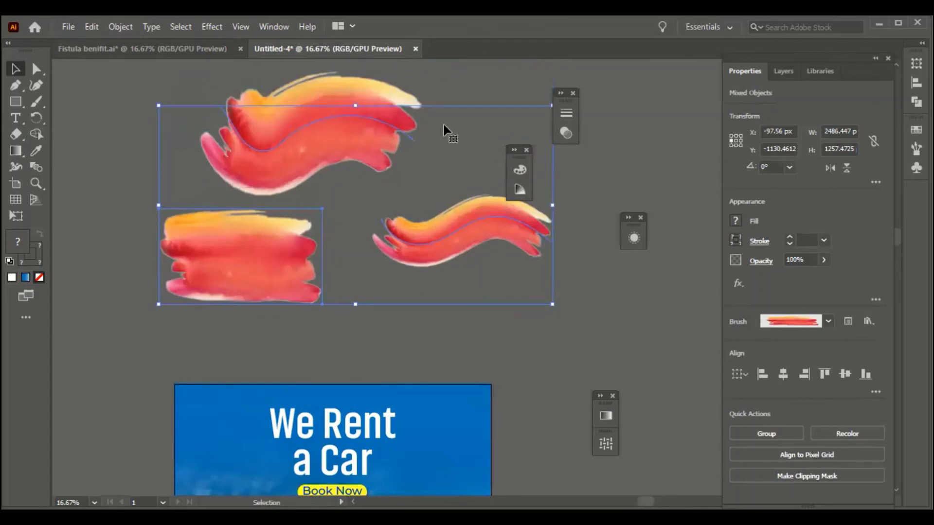